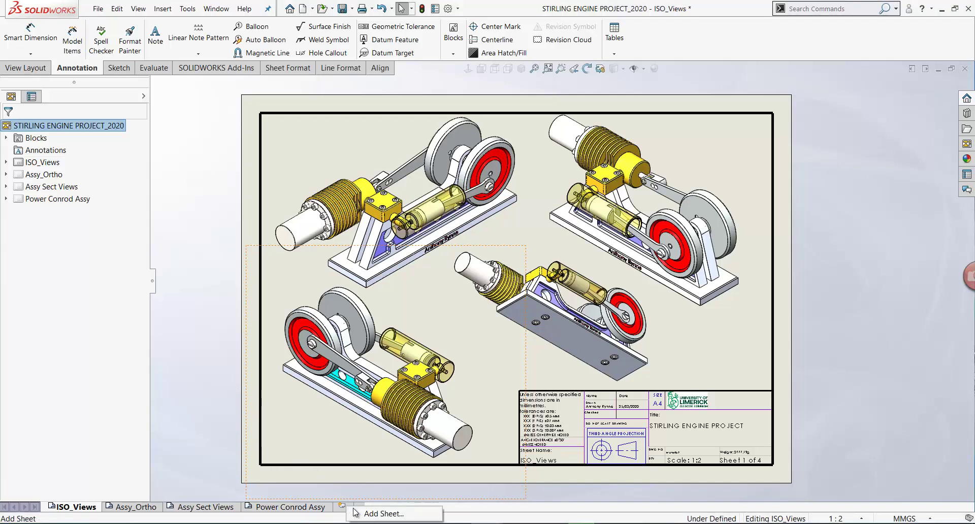
# Try to add a new sheet to the drawing without assigning a sheet format
pyautogui.click(373, 513)
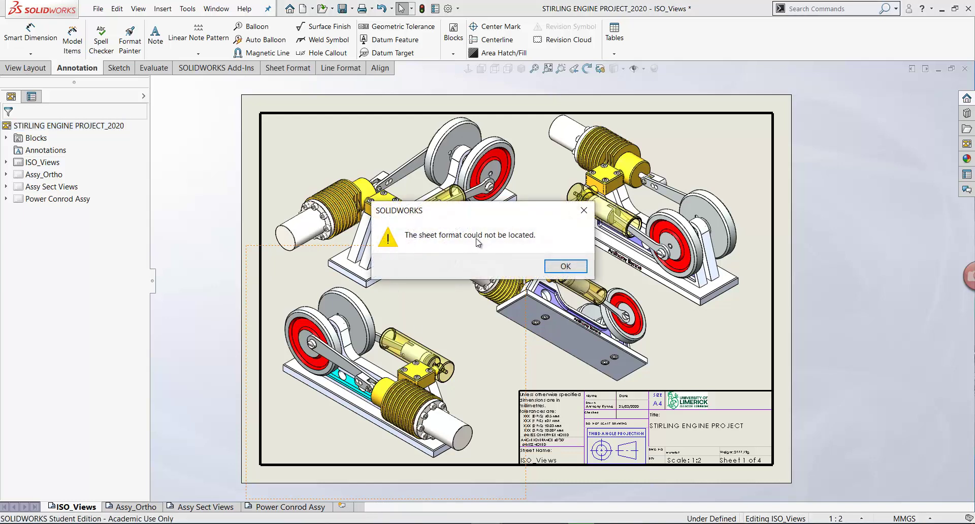
pyautogui.click(566, 266)
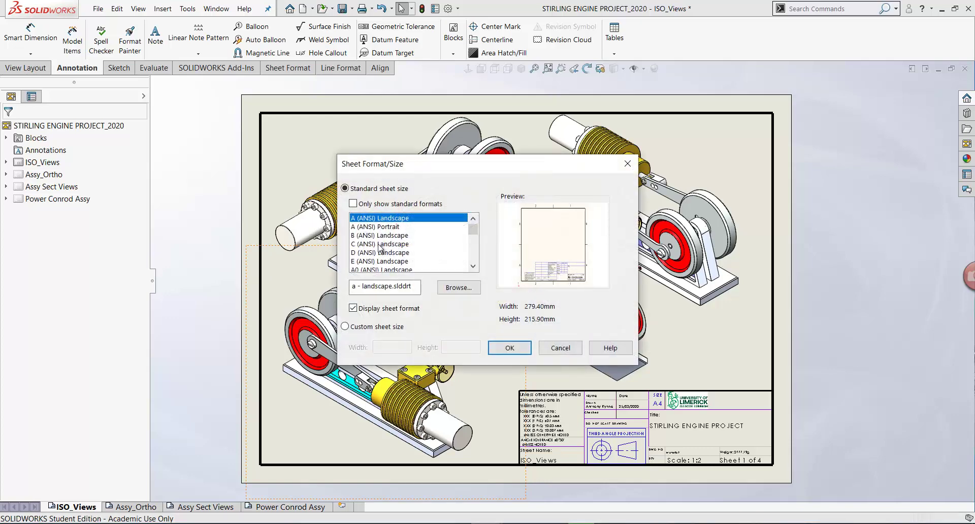
pyautogui.click(568, 350)
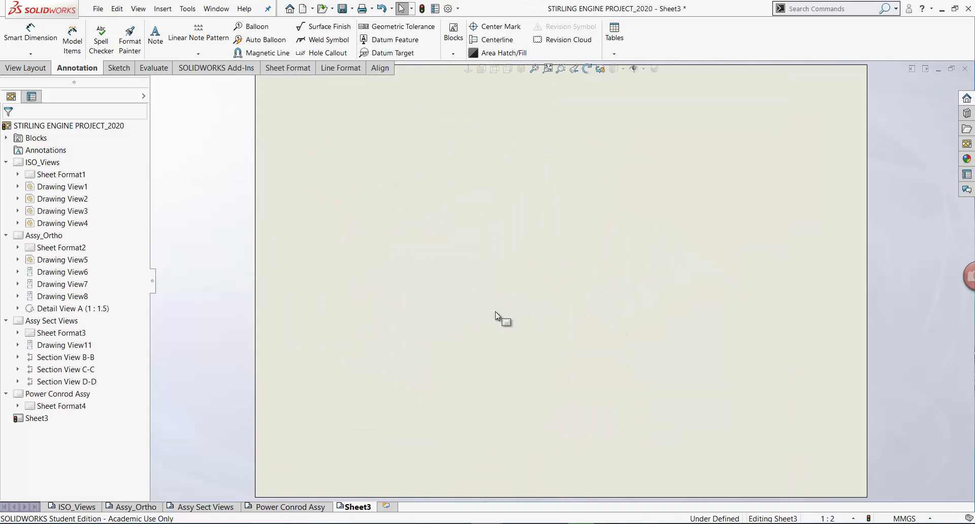
# Delete the blank Sheet3 from the drawing
pyautogui.rightClick(359, 508)
pyautogui.click(384, 462)
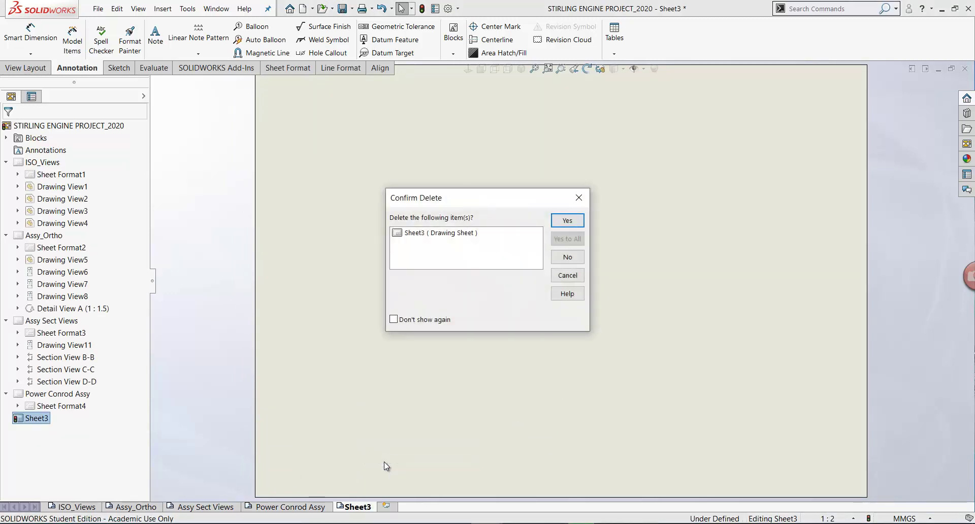
pyautogui.click(567, 221)
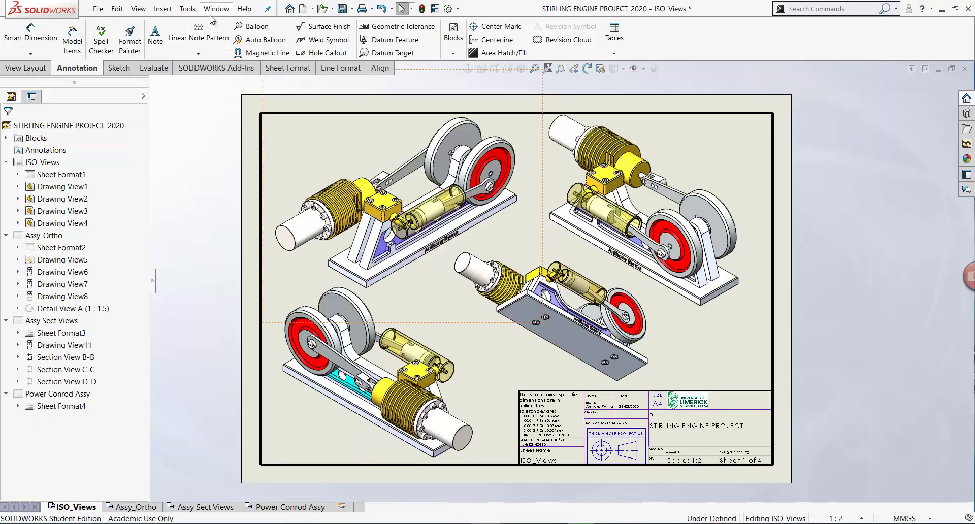
# Enable showing the sheet format dialog when adding a new sheet in the system's drawing options
pyautogui.click(450, 12)
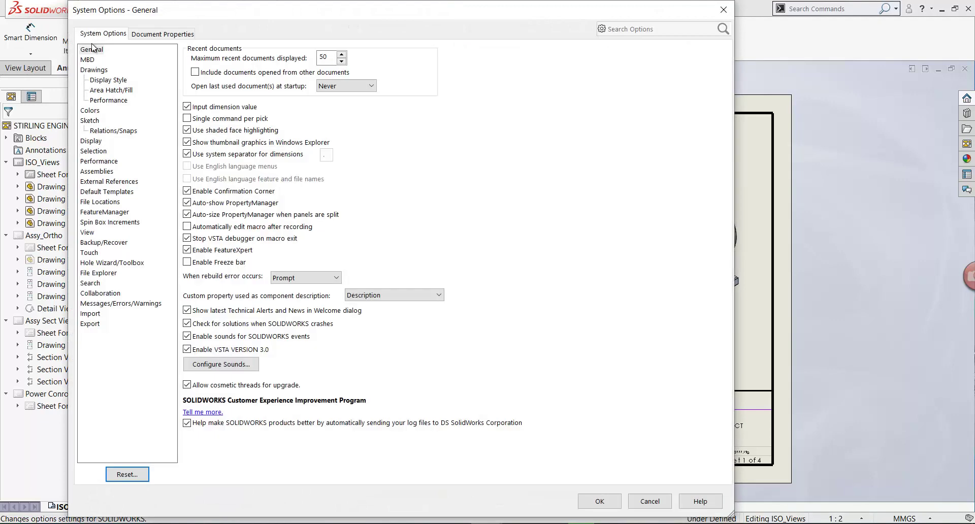
pyautogui.click(94, 71)
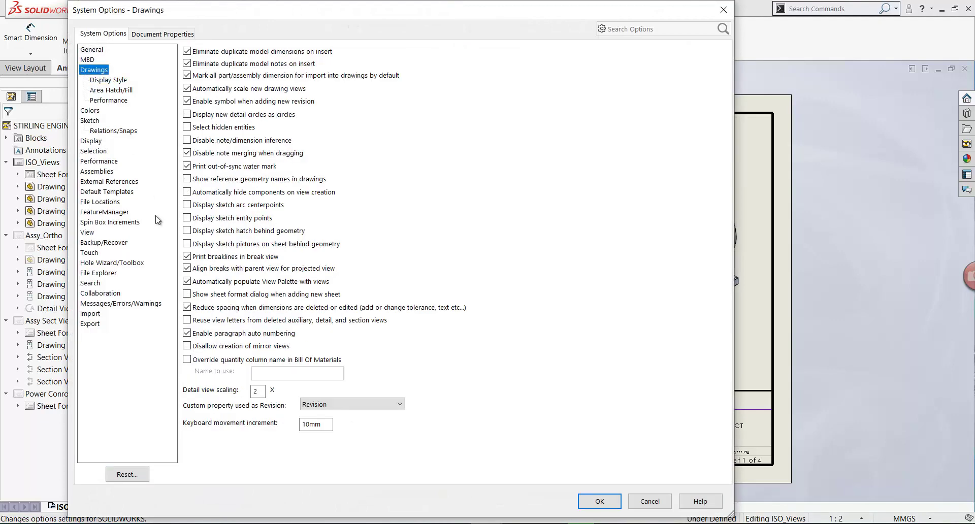
pyautogui.click(187, 295)
pyautogui.click(597, 501)
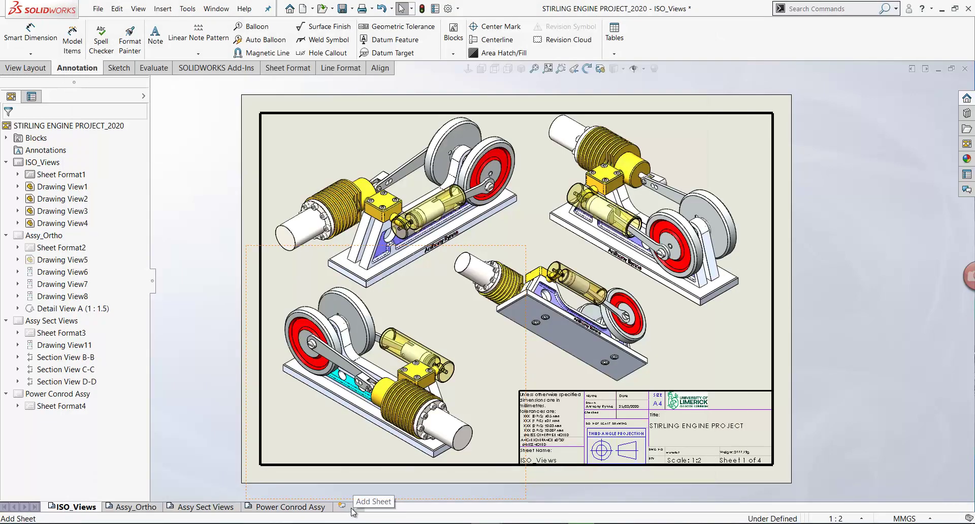
# Start adding another sheet to the drawing and browse the standard sheet sizes in its properties
pyautogui.rightClick(354, 510)
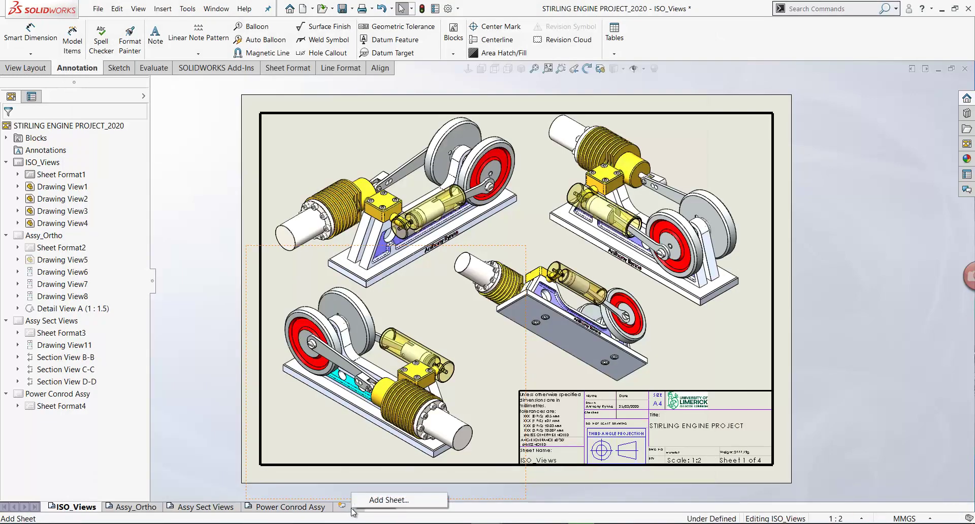
pyautogui.click(386, 500)
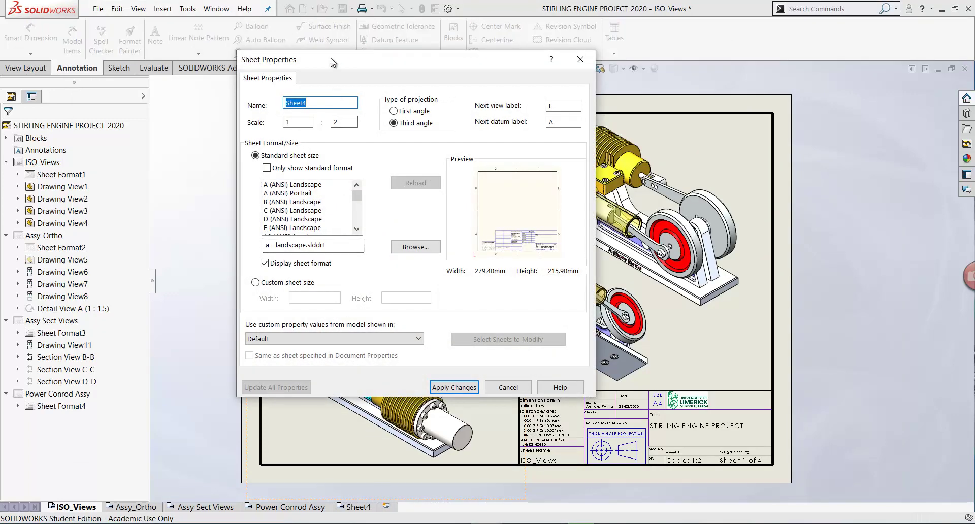
pyautogui.moveTo(331, 63); pyautogui.dragTo(327, 46)
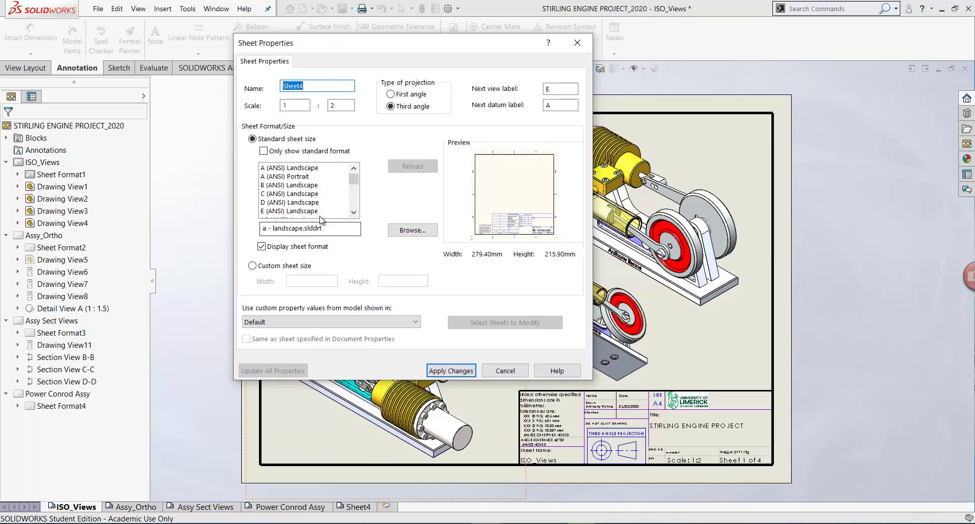
pyautogui.moveTo(354, 180)
pyautogui.mouseDown()
pyautogui.moveTo(355, 215)
pyautogui.moveTo(354, 183)
pyautogui.mouseUp()
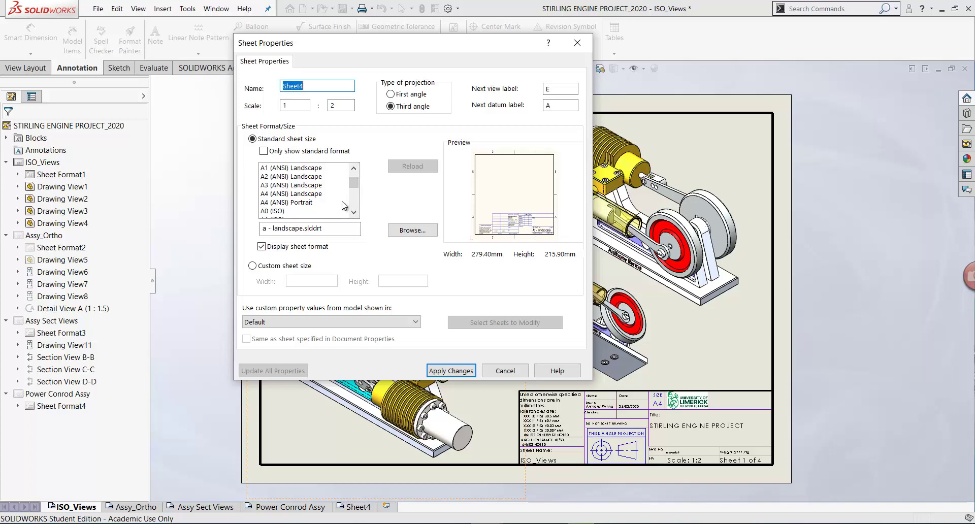
# Load the A3L_3rd_Angle.slddrt sheet format from the 2019 templates folder for the new sheet, reusing the existing blocks instead of renaming them
pyautogui.click(406, 231)
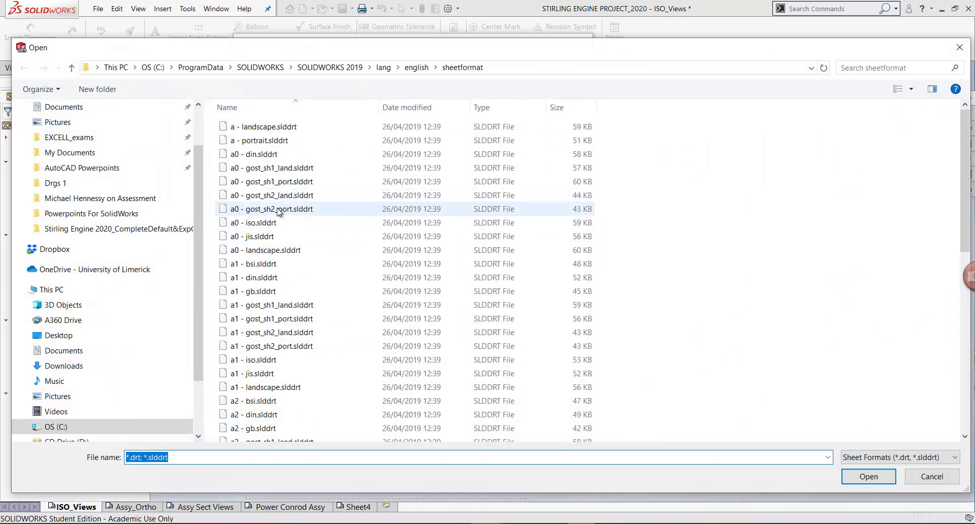
pyautogui.moveTo(319, 47); pyautogui.dragTo(319, 15)
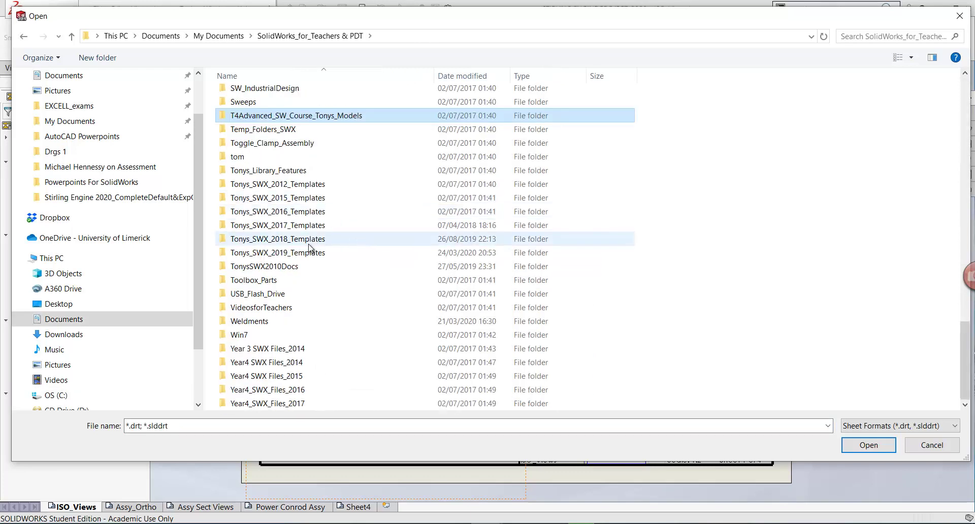
pyautogui.click(288, 254)
pyautogui.doubleClick(287, 255)
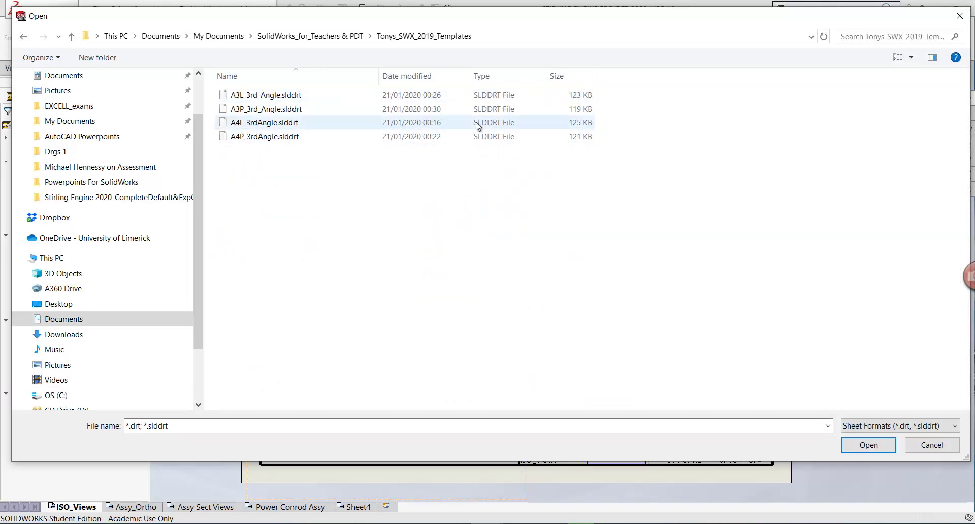
pyautogui.click(251, 97)
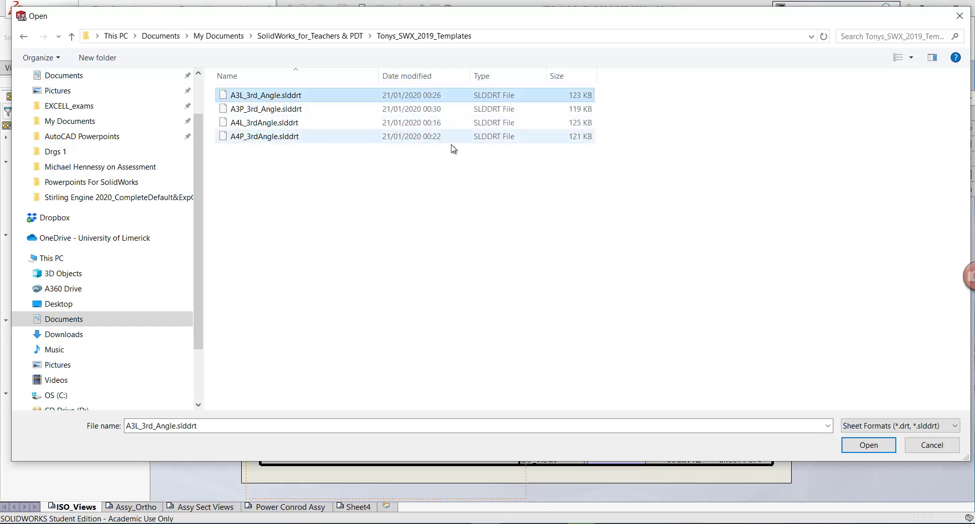
pyautogui.click(857, 445)
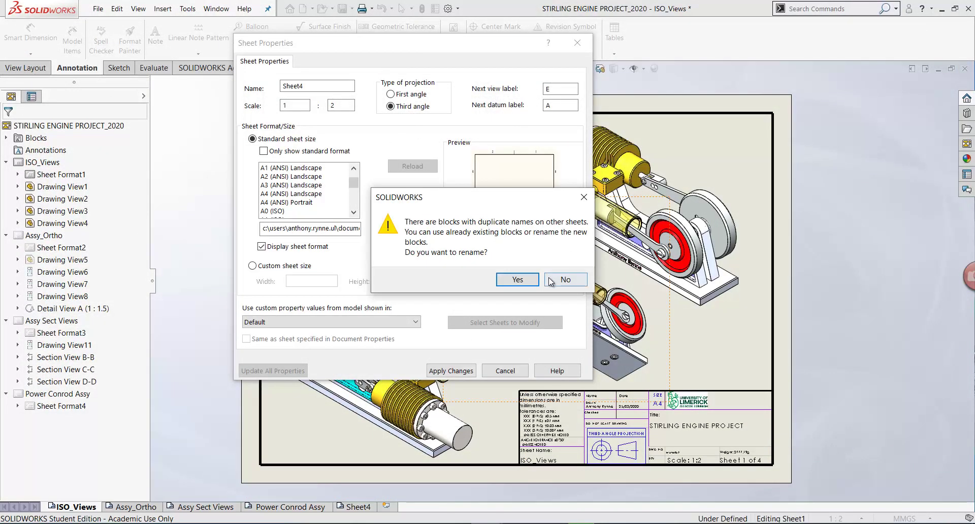
pyautogui.click(560, 281)
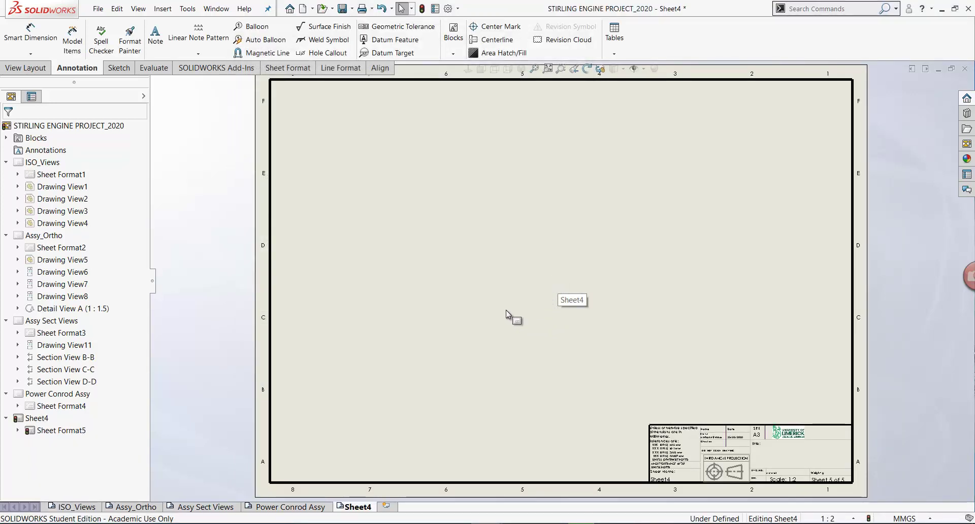
pyautogui.moveTo(511, 319)
pyautogui.mouseDown(button='middle')
pyautogui.moveTo(507, 294)
pyautogui.moveTo(499, 322)
pyautogui.moveTo(477, 316)
pyautogui.mouseUp(button='middle')
pyautogui.scroll(2, 493, 320)
pyautogui.press('Escape')
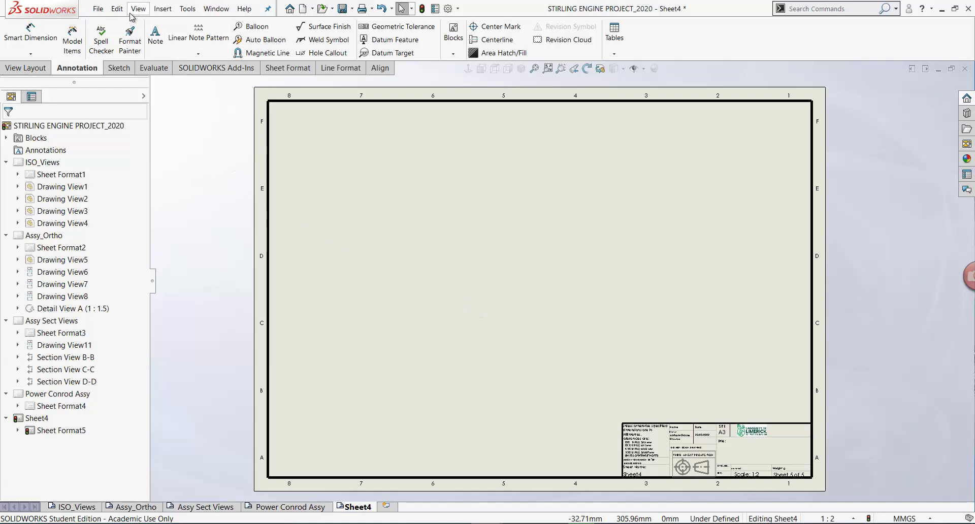
# Create a new drawing from the A3 landscape third-angle template and leave its sheet without any model view
pyautogui.click(302, 8)
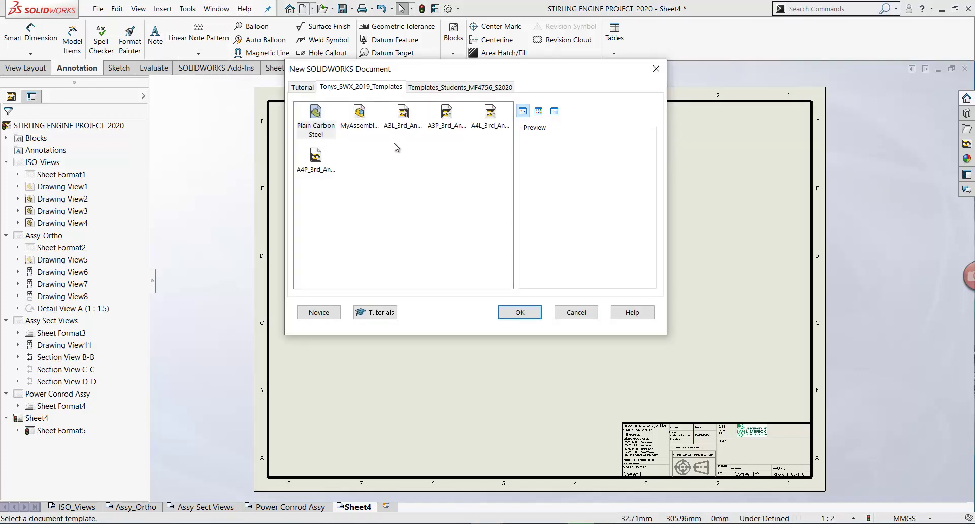
pyautogui.click(402, 117)
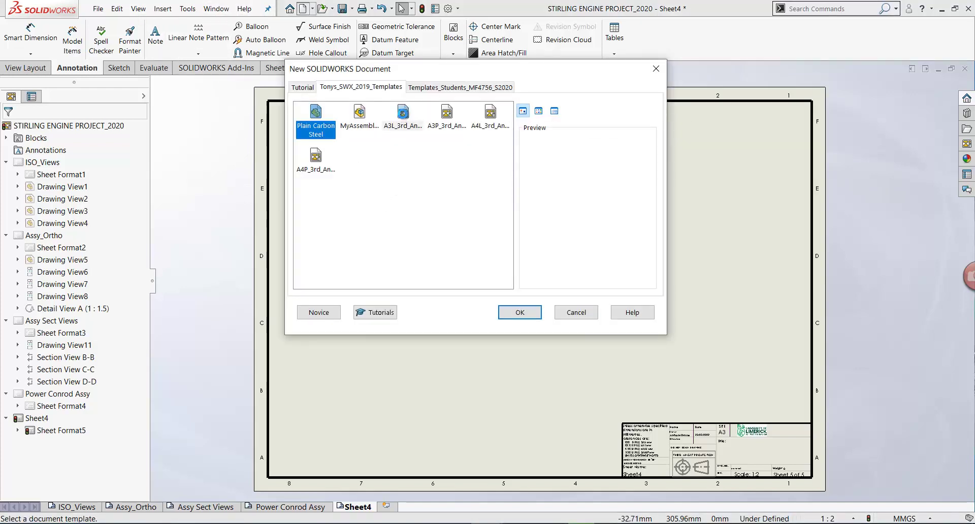
pyautogui.click(521, 311)
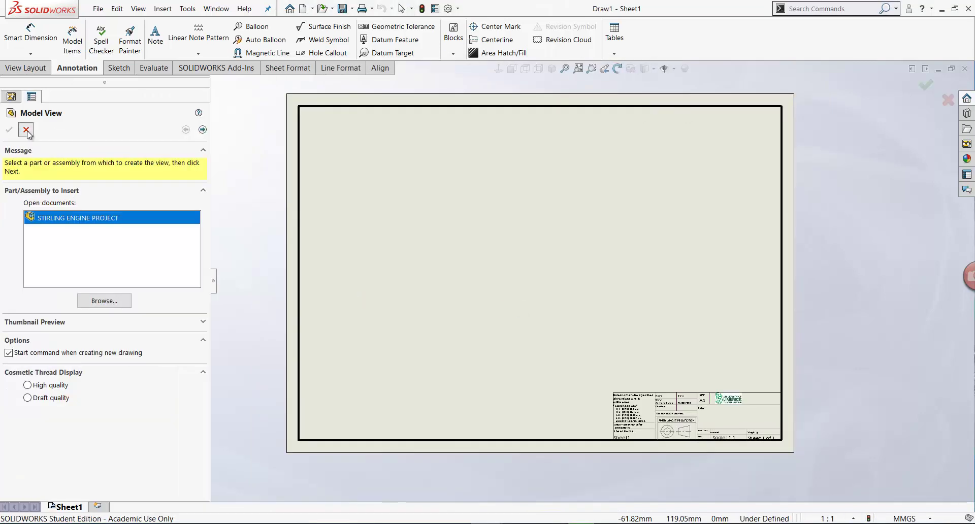
pyautogui.press('Escape')
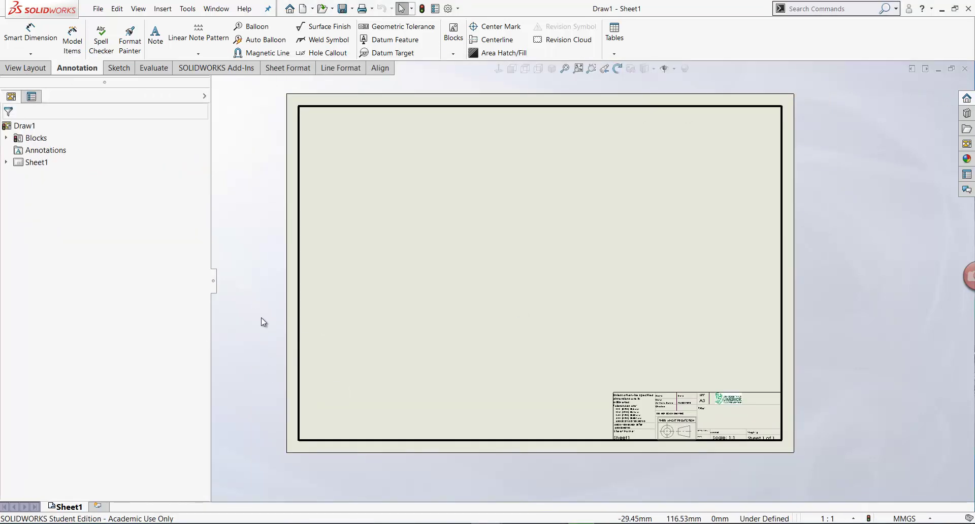
pyautogui.moveTo(320, 302); pyautogui.dragTo(305, 305, button='middle')
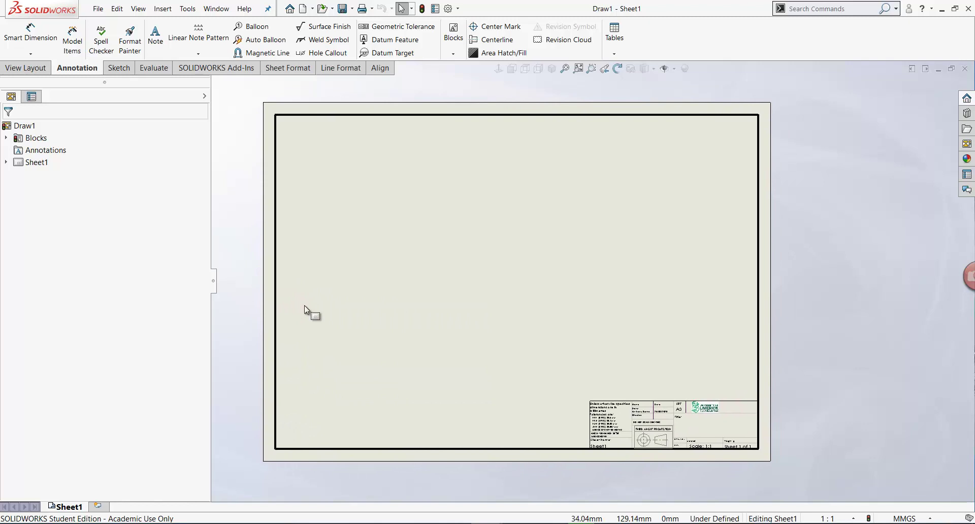
# Copy the new drawing's Sheet1 and paste it into STIRLING ENGINE PROJECT_2020 after the last sheet, using the Move to end option
pyautogui.rightClick(72, 509)
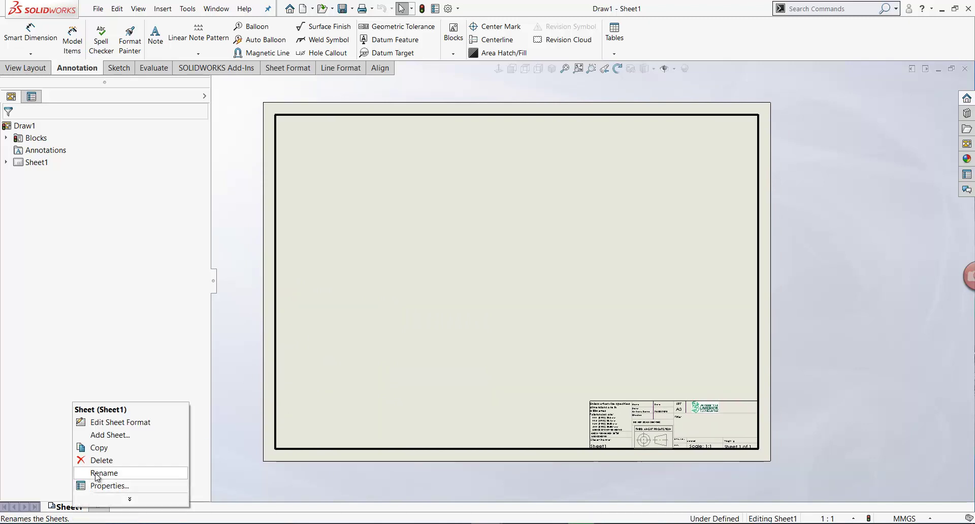
pyautogui.click(99, 448)
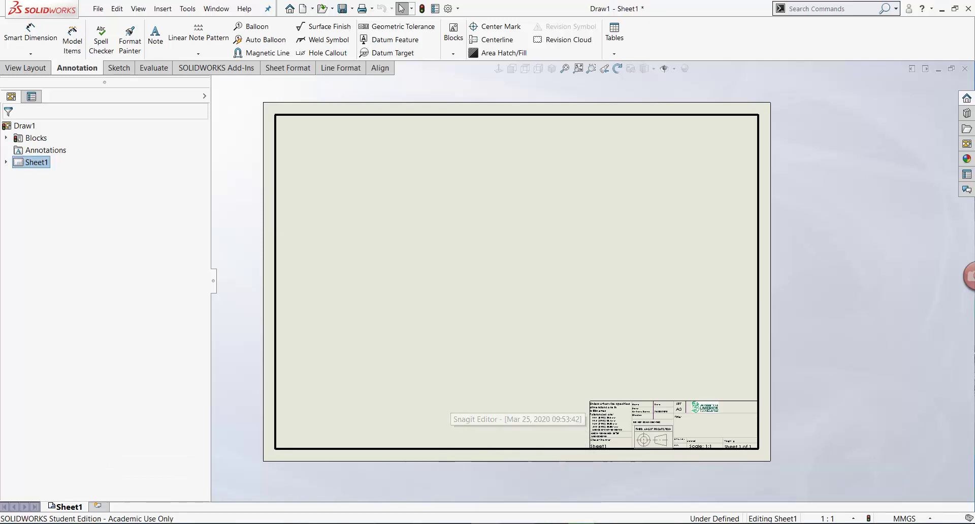
pyautogui.hotkey('ctrl', 'Tab')
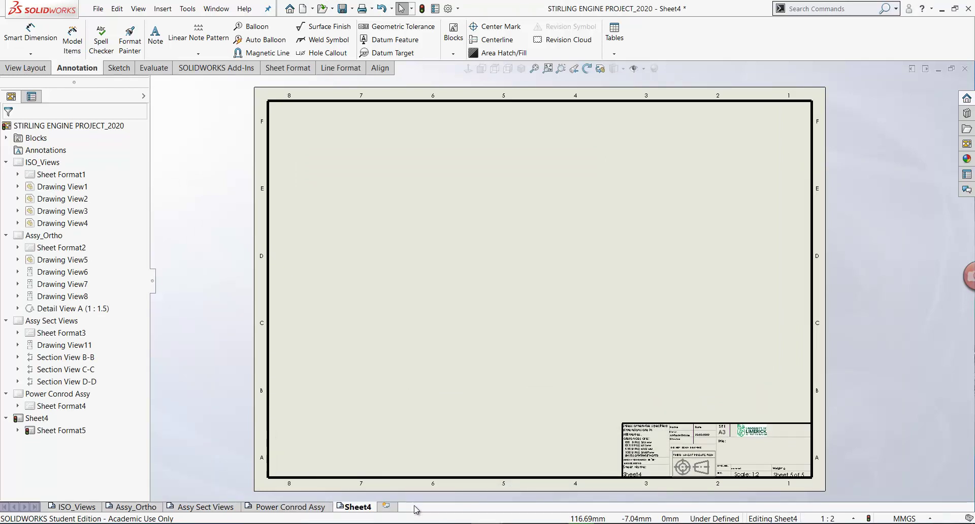
pyautogui.hotkey('ctrl', 'v')
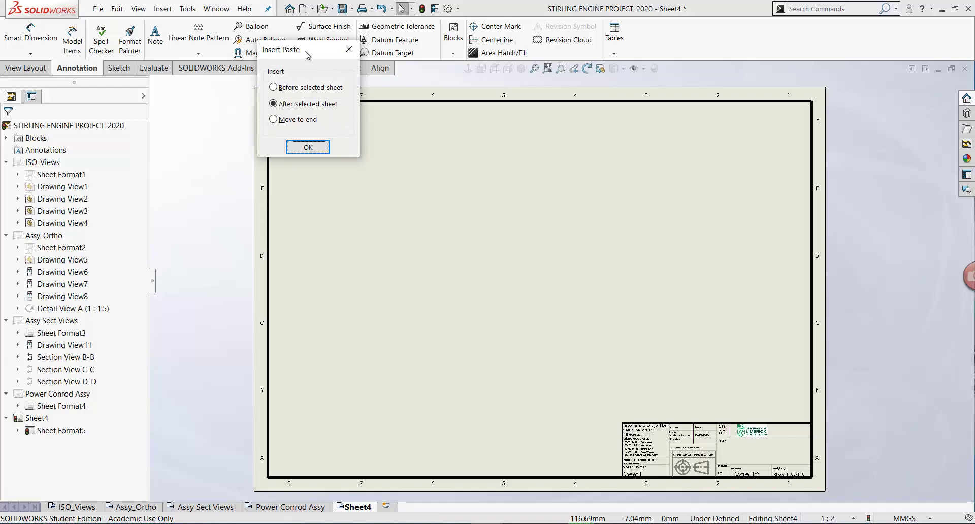
pyautogui.moveTo(307, 54); pyautogui.dragTo(409, 168)
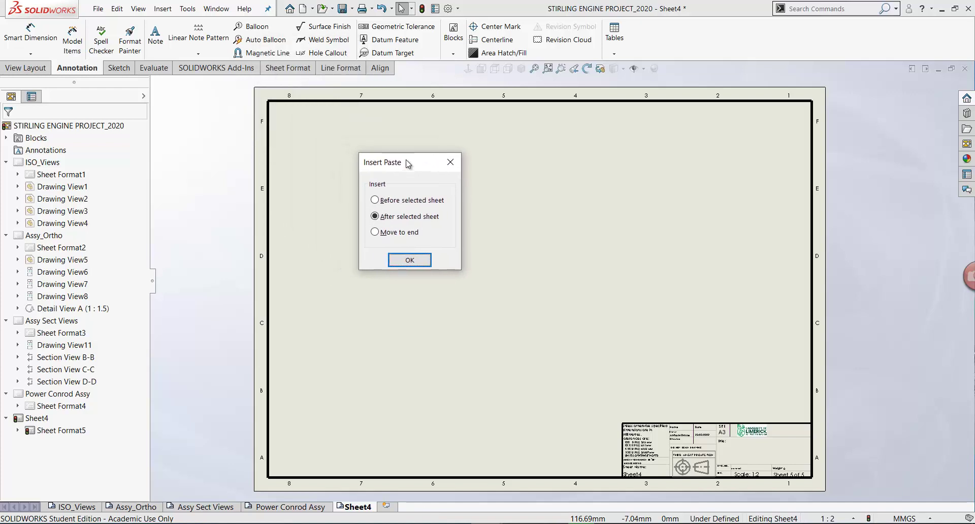
pyautogui.click(375, 233)
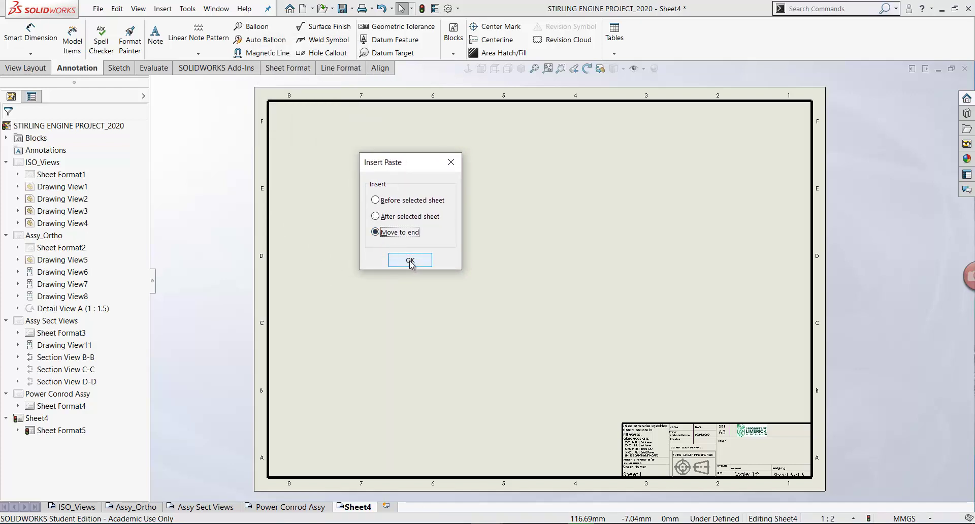
pyautogui.click(411, 260)
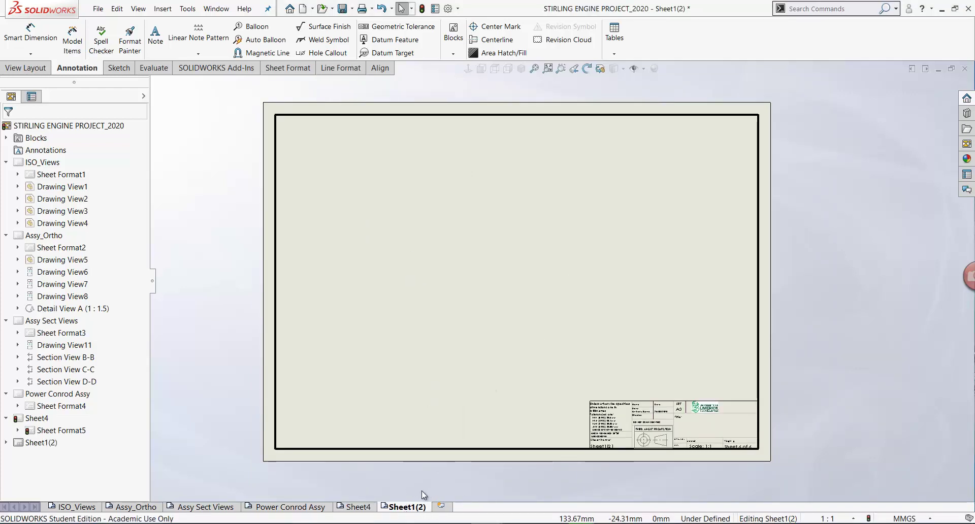
pyautogui.moveTo(422, 476)
pyautogui.mouseDown(button='middle')
pyautogui.moveTo(435, 468)
pyautogui.moveTo(438, 482)
pyautogui.mouseUp(button='middle')
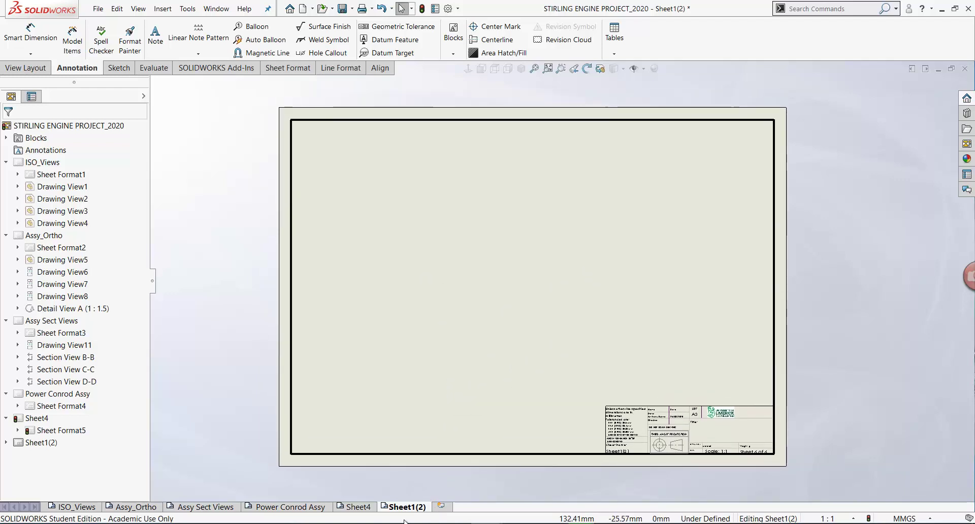
# Delete Sheet4 from the STIRLING ENGINE PROJECT_2020 drawing
pyautogui.click(359, 507)
pyautogui.rightClick(358, 507)
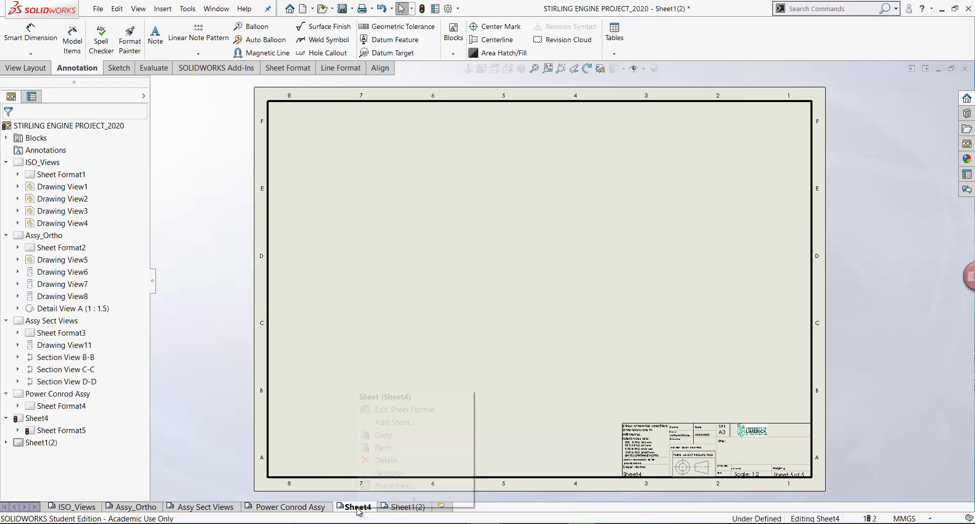
pyautogui.click(384, 460)
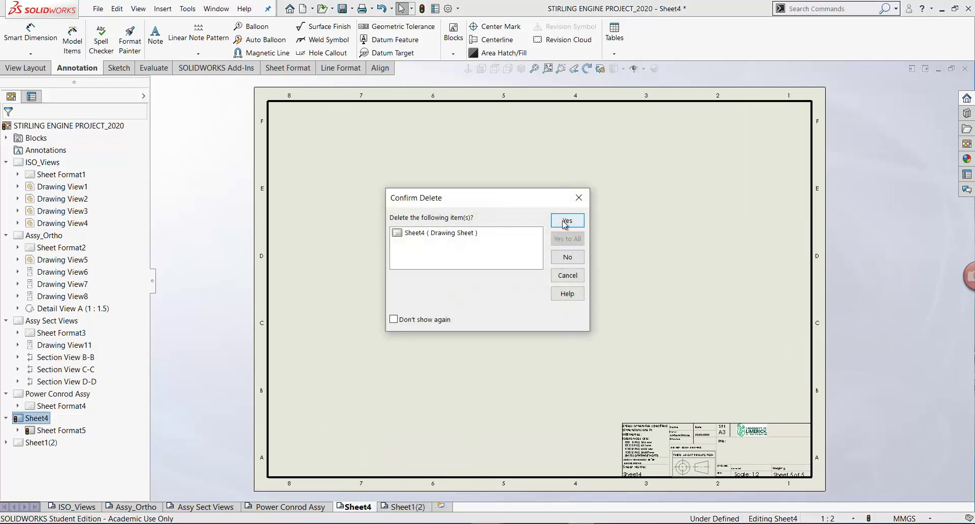
pyautogui.click(556, 224)
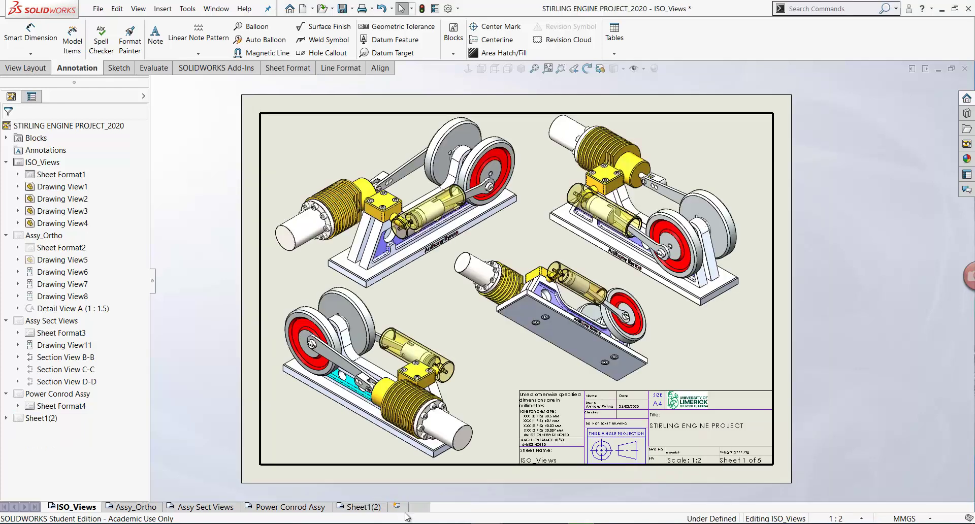
# Open the pasted Sheet1(2) of the Stirling engine drawing, inspect its title block and rename the sheet as Exploded View
pyautogui.click(364, 507)
pyautogui.scroll(-5, 656, 420)
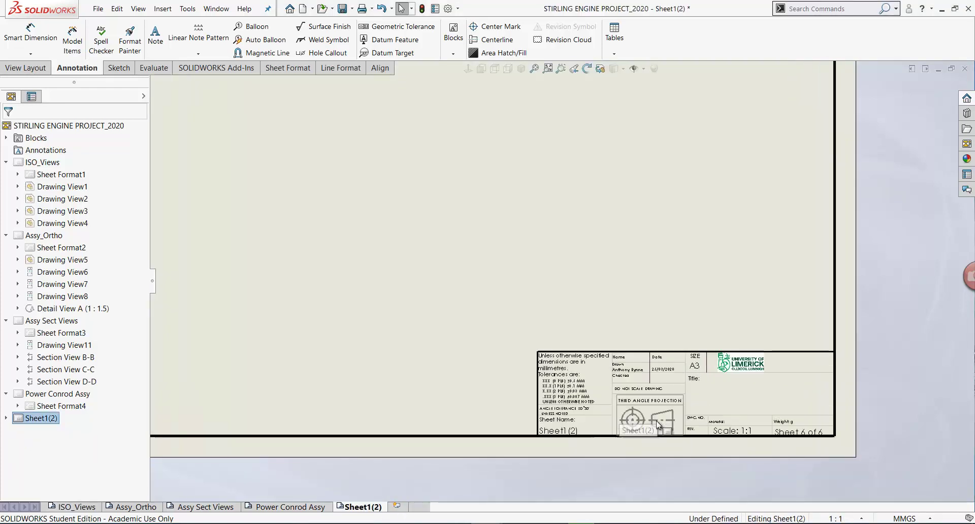
pyautogui.scroll(5, 584, 431)
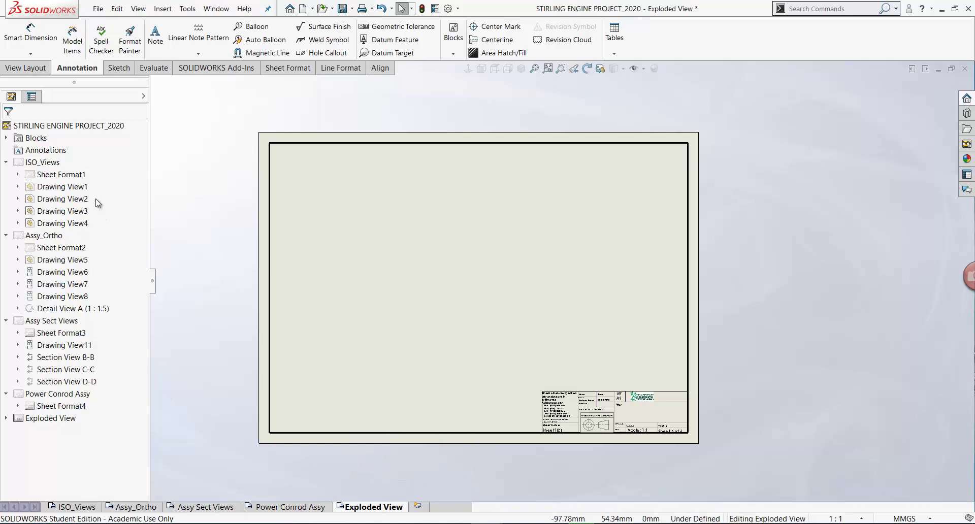
# Collapse the drawing tree and reorder the sheets so that Exploded View comes before Power Conrod Assy
pyautogui.rightClick(26, 125)
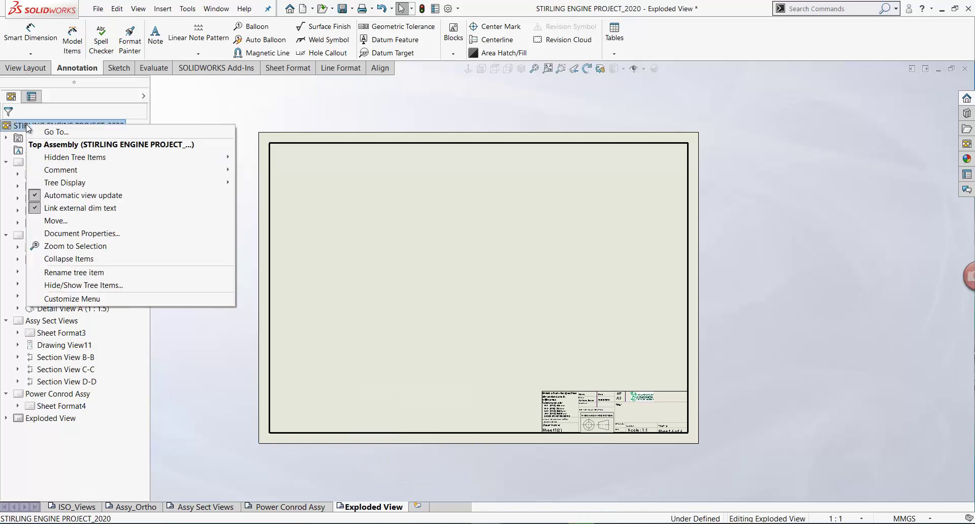
pyautogui.click(59, 259)
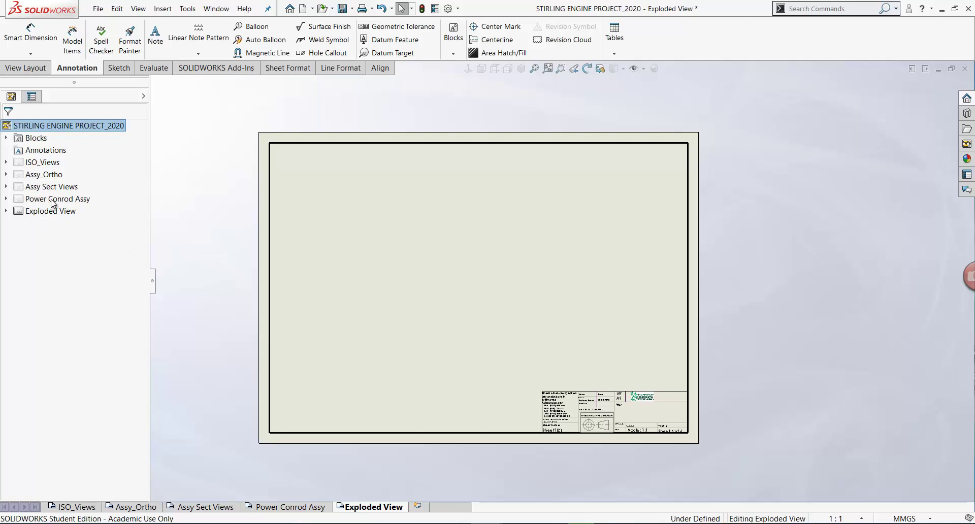
pyautogui.click(21, 213)
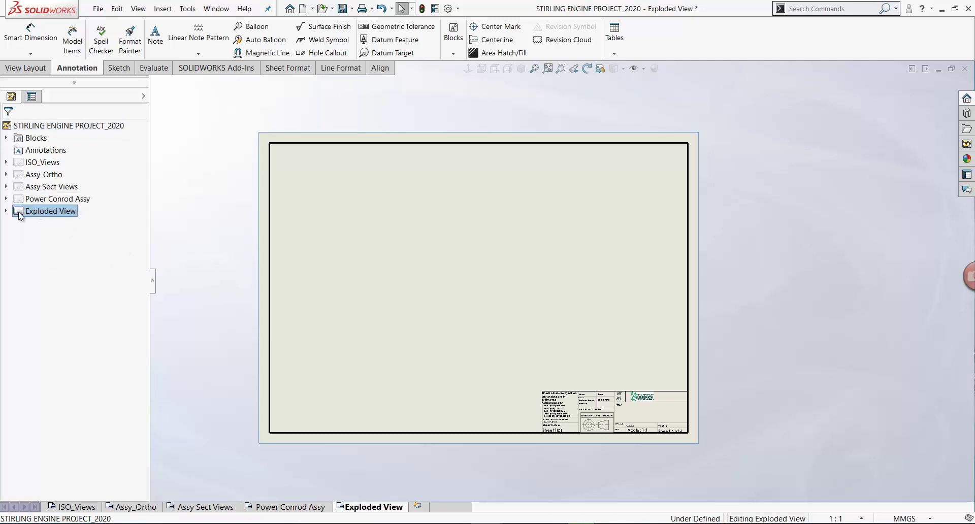
pyautogui.moveTo(27, 201); pyautogui.dragTo(28, 192)
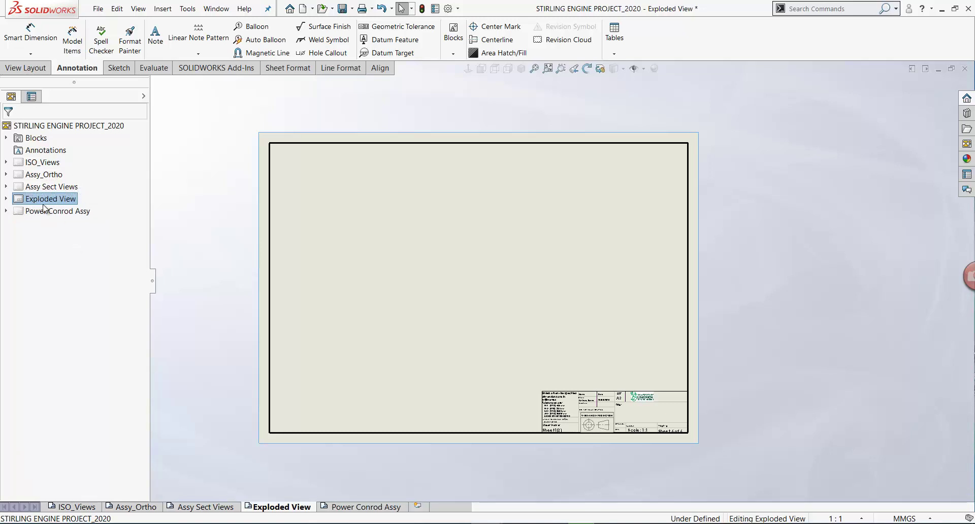
pyautogui.click(362, 506)
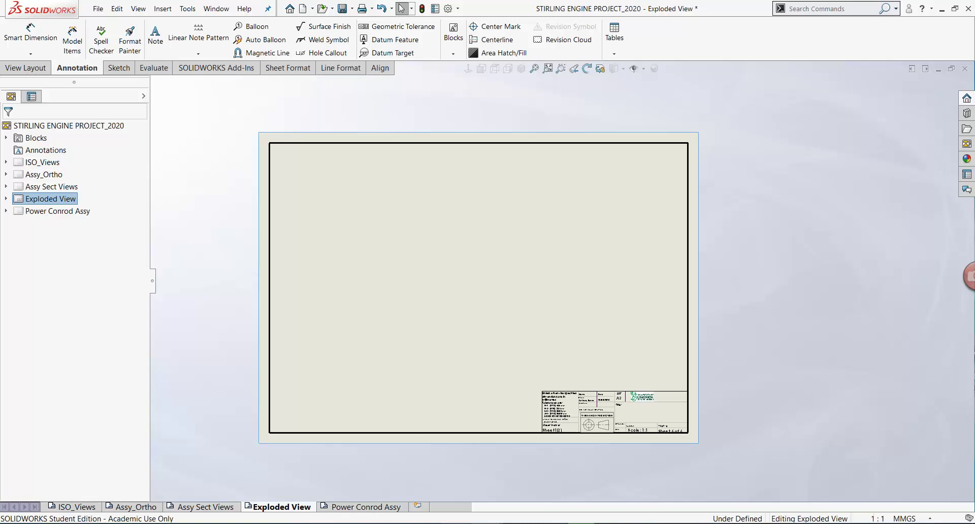
pyautogui.click(294, 508)
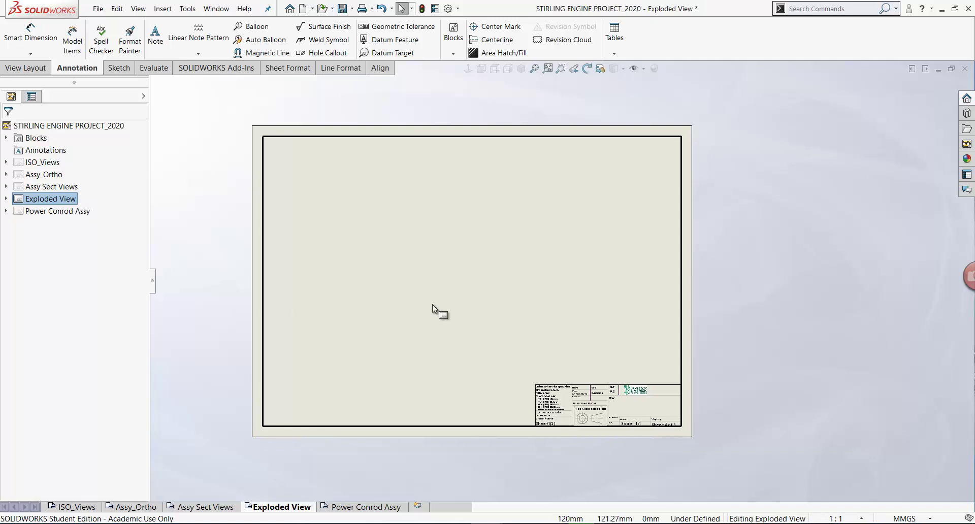
# Refresh the View Palette for the STIRLING ENGINE PROJECT model and place its *Isometric view on the Exploded View sheet
pyautogui.click(967, 144)
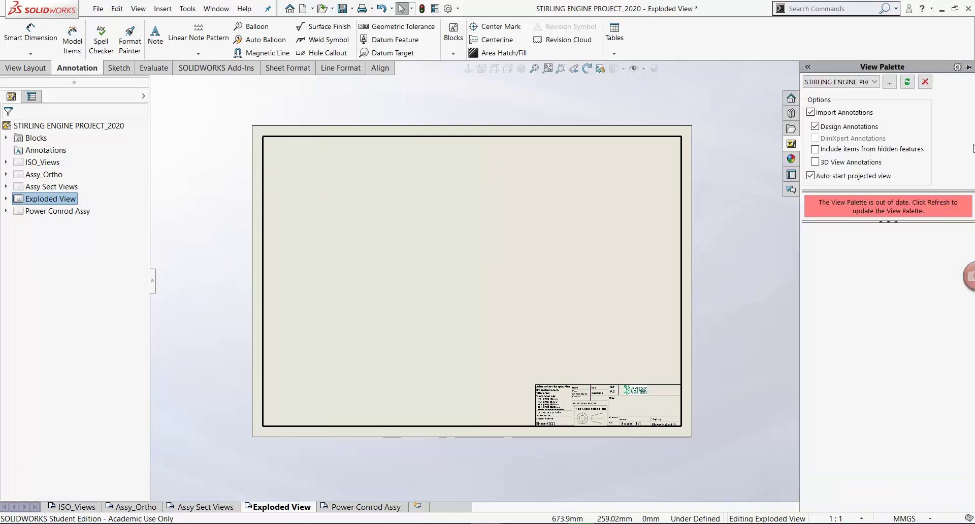
pyautogui.click(907, 82)
pyautogui.click(876, 82)
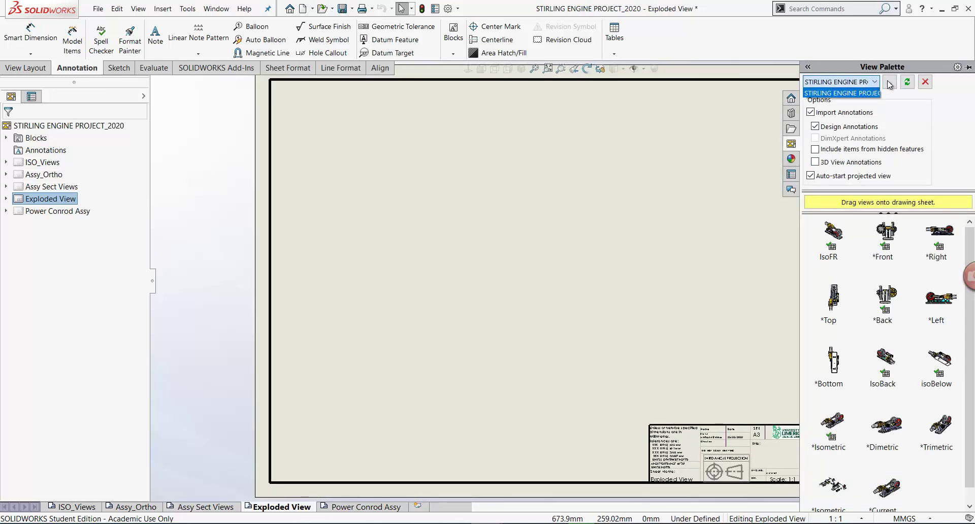
pyautogui.click(853, 94)
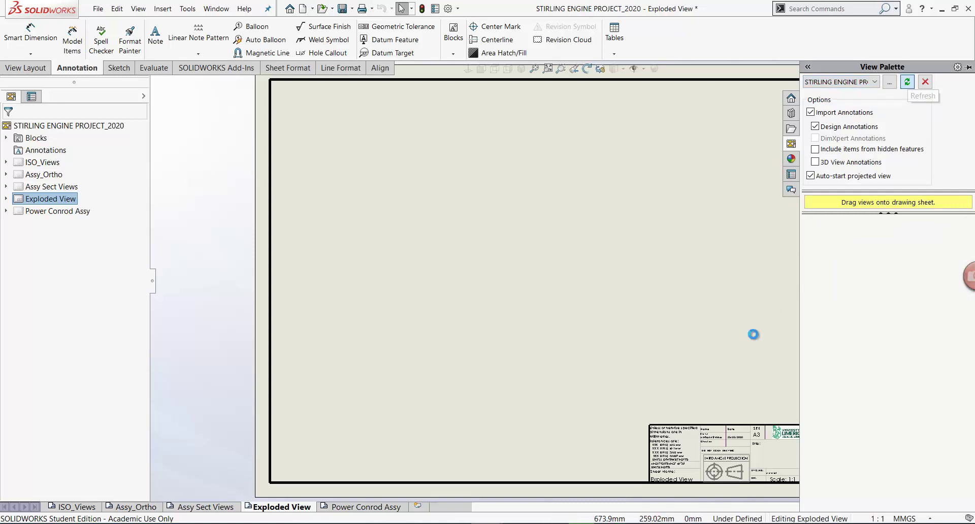
pyautogui.scroll(-1, 843, 447)
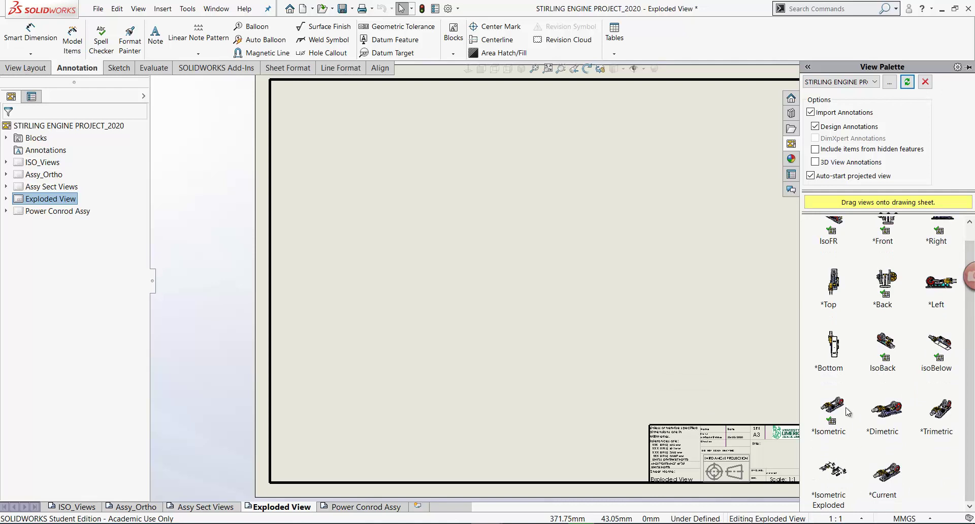
pyautogui.moveTo(836, 408); pyautogui.dragTo(599, 229)
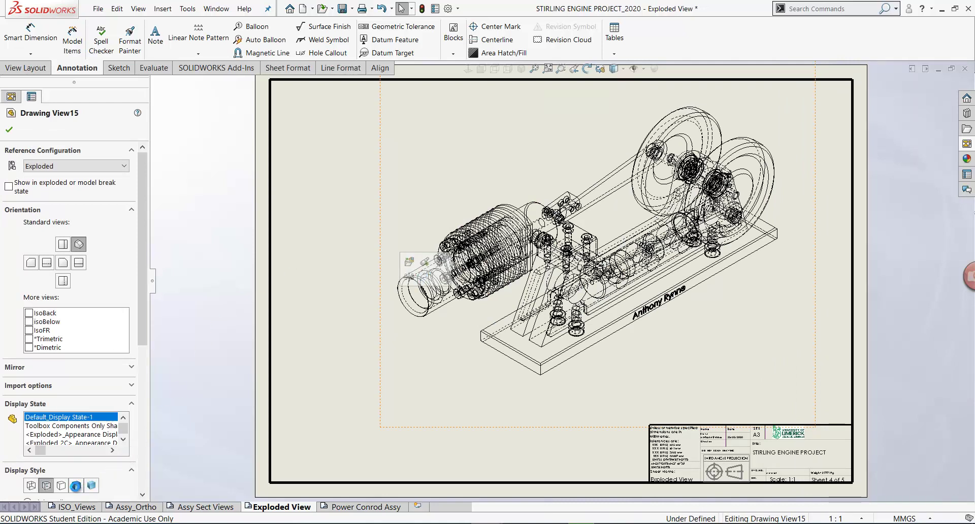
# Display the isometric view shaded with edges and delete all the centerline annotations imported with it
pyautogui.click(562, 174)
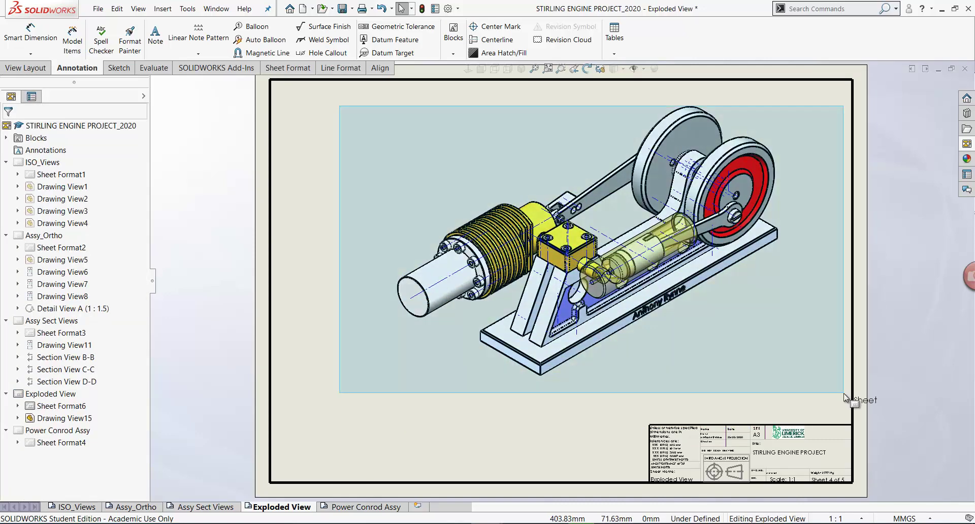
pyautogui.hotkey('ctrl', 'a')
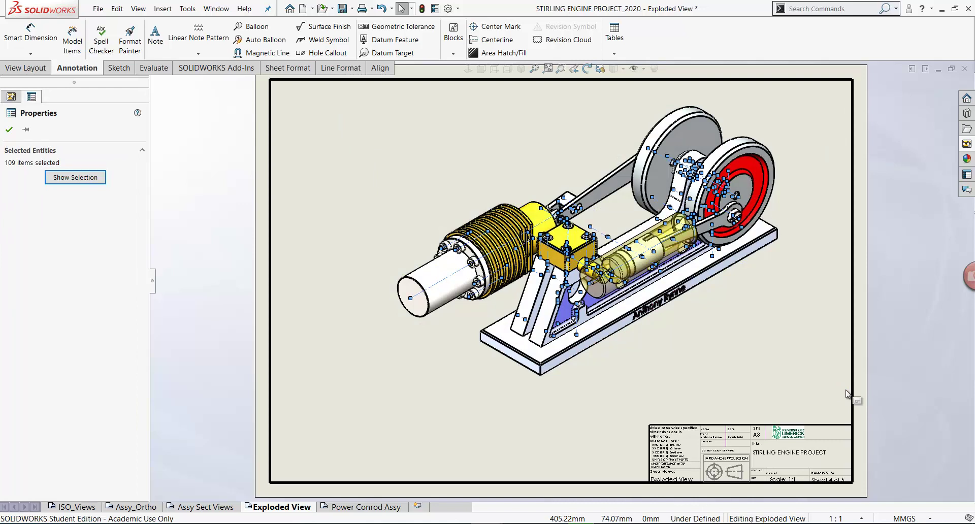
pyautogui.click(846, 391)
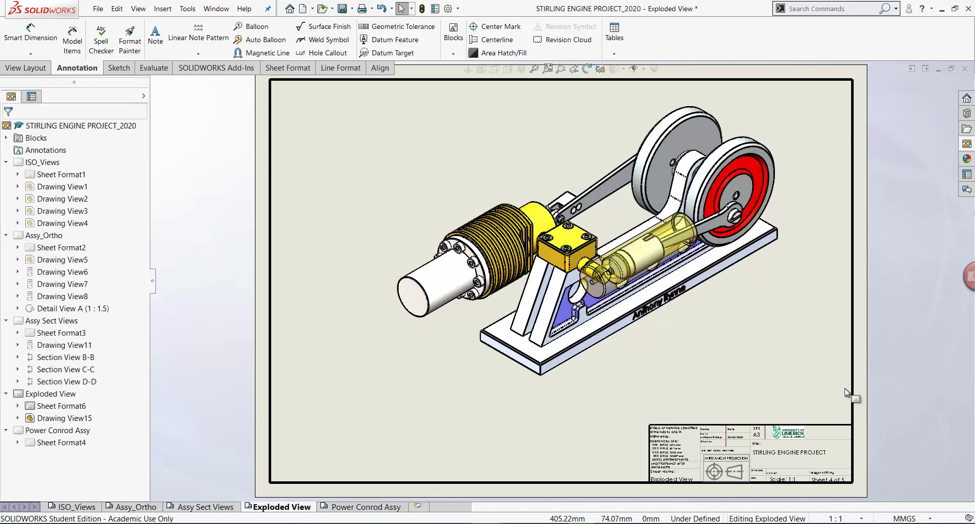
# Set the Exploded View sheet's scale to 1:2 in its sheet properties
pyautogui.scroll(3, 562, 282)
pyautogui.rightClick(381, 291)
pyautogui.click(418, 162)
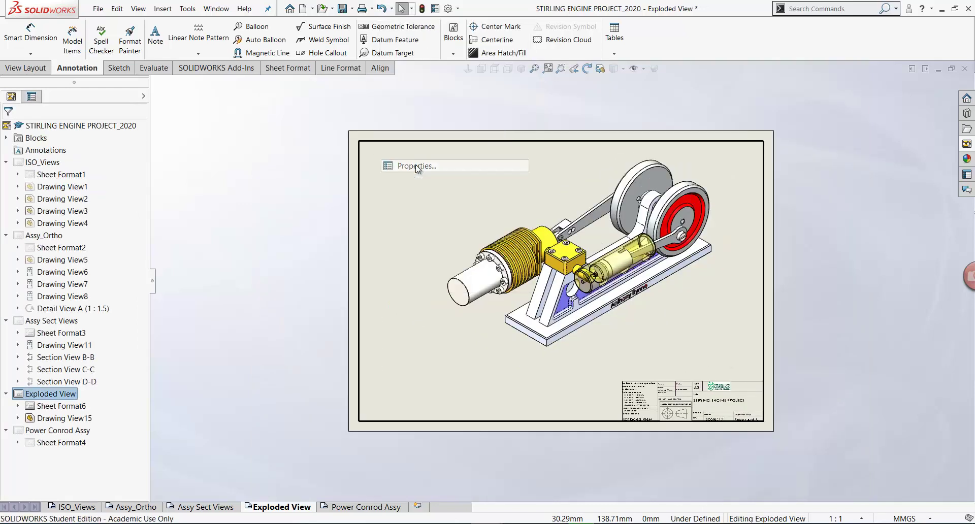
pyautogui.click(342, 105)
pyautogui.doubleClick(342, 105)
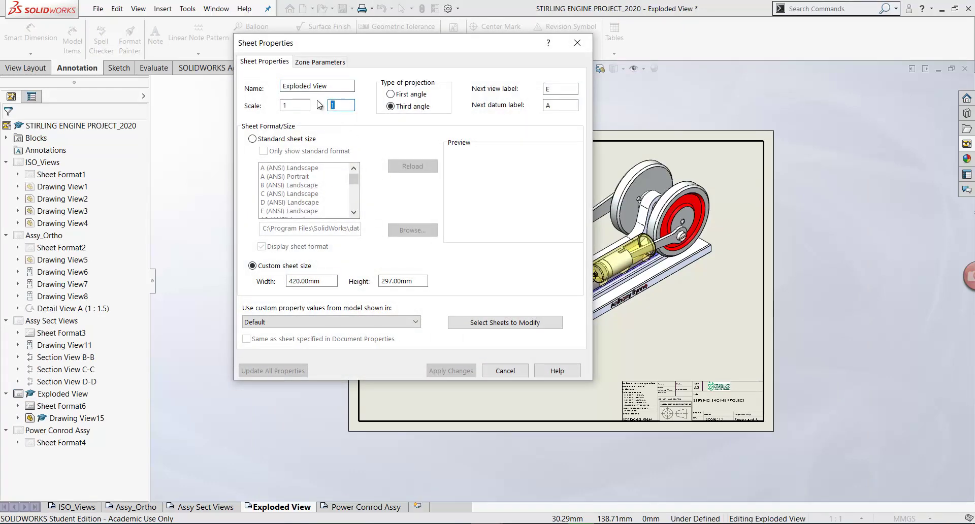
pyautogui.write('2')
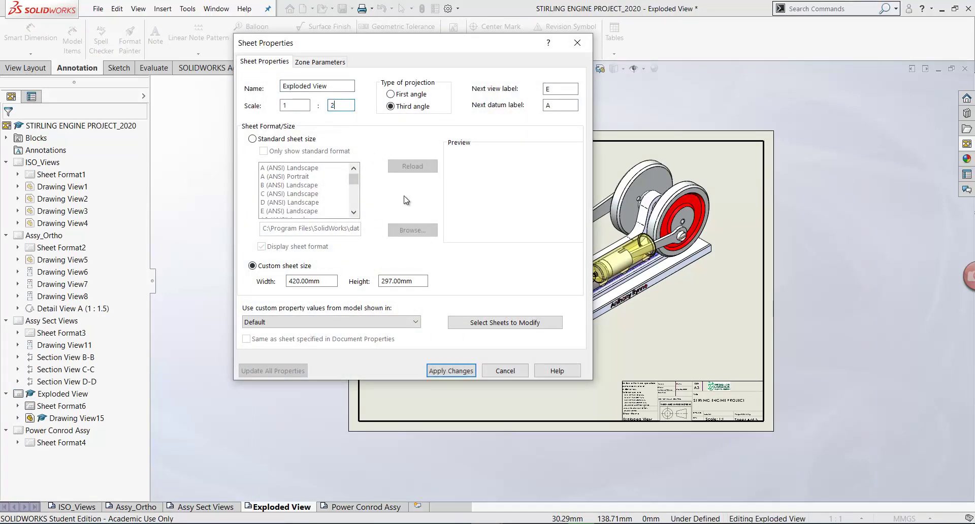
pyautogui.click(451, 371)
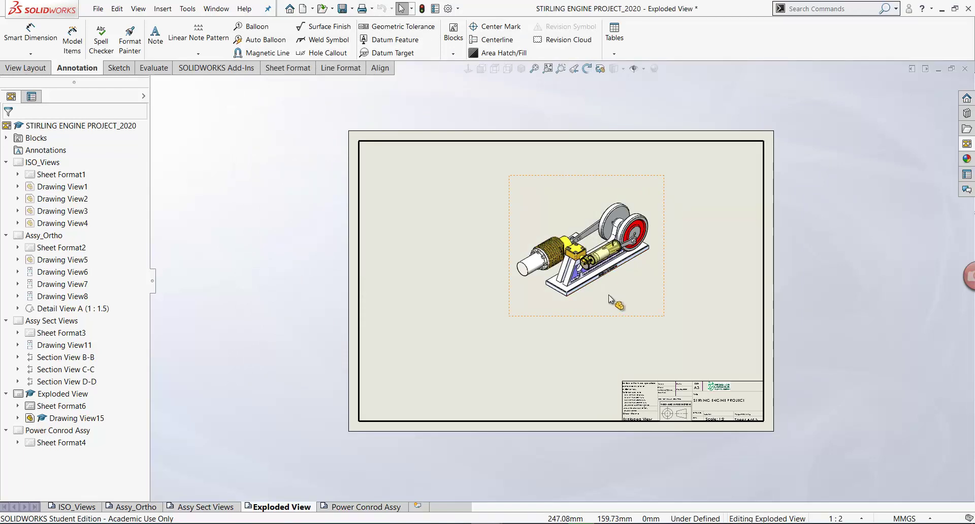
# Move the isometric engine view slightly to the right on the Exploded View sheet
pyautogui.scroll(-2, 609, 295)
pyautogui.moveTo(588, 333)
pyautogui.mouseDown()
pyautogui.moveTo(655, 351)
pyautogui.moveTo(659, 377)
pyautogui.mouseUp()
pyautogui.moveTo(614, 347)
pyautogui.mouseDown()
pyautogui.moveTo(620, 319)
pyautogui.moveTo(620, 333)
pyautogui.moveTo(609, 325)
pyautogui.mouseUp()
pyautogui.scroll(-2, 594, 269)
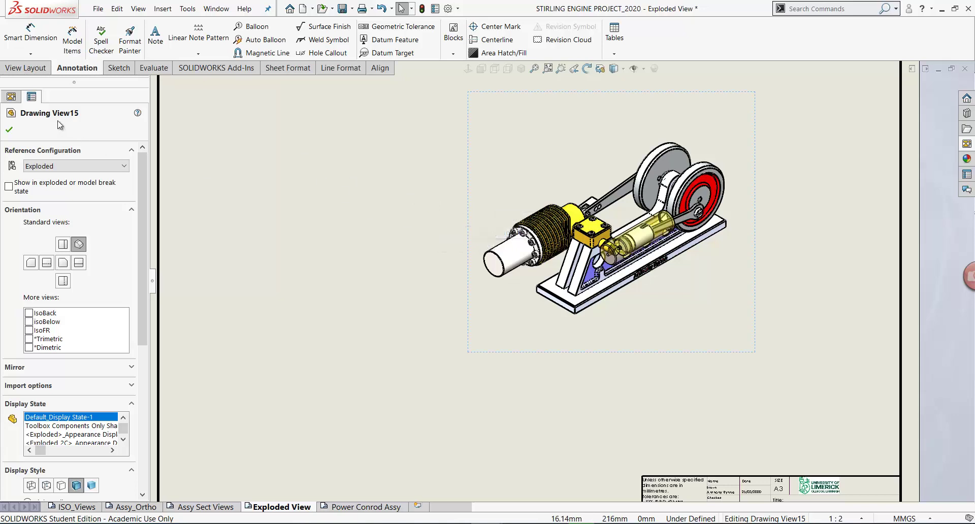
# Keep the view's configuration as Exploded, show it in the Exploded View1 exploded state, and shift it slightly right on the sheet
pyautogui.click(124, 168)
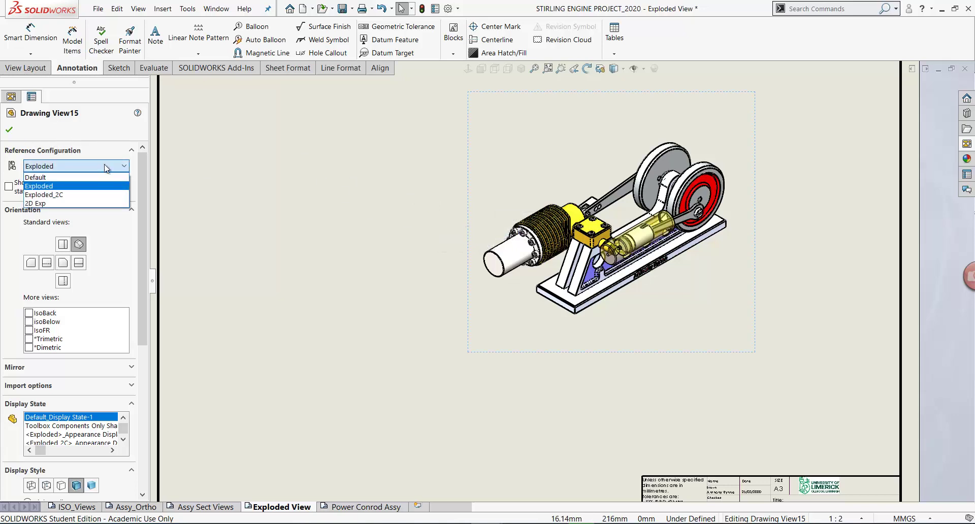
pyautogui.click(37, 190)
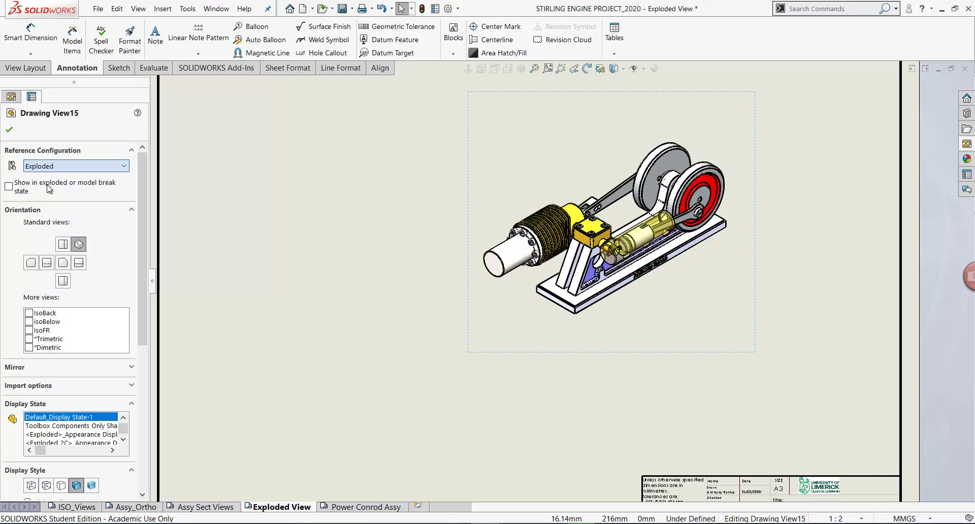
pyautogui.click(9, 187)
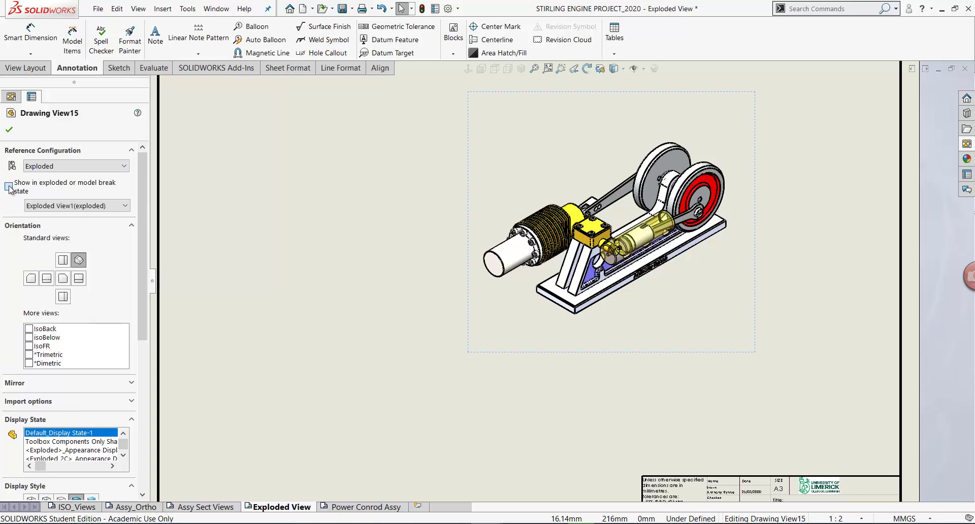
pyautogui.press('f')
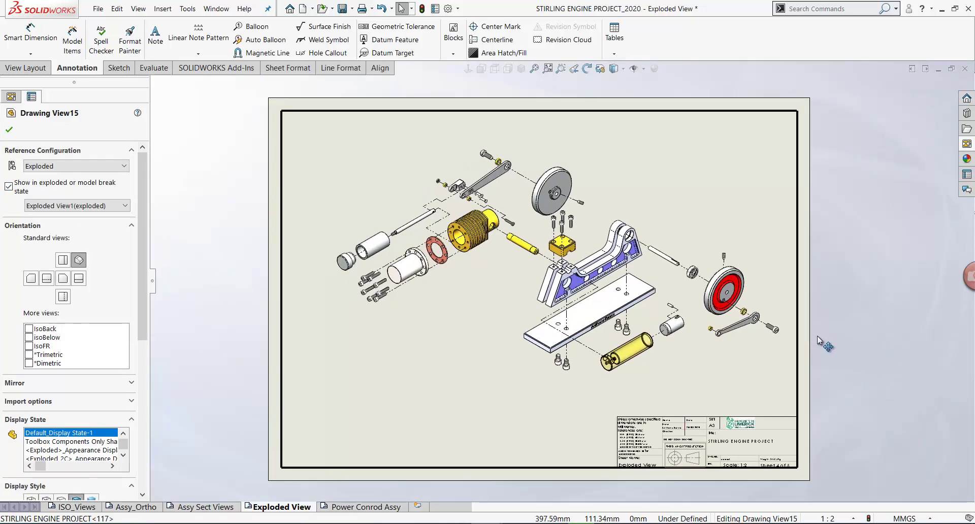
pyautogui.click(824, 336)
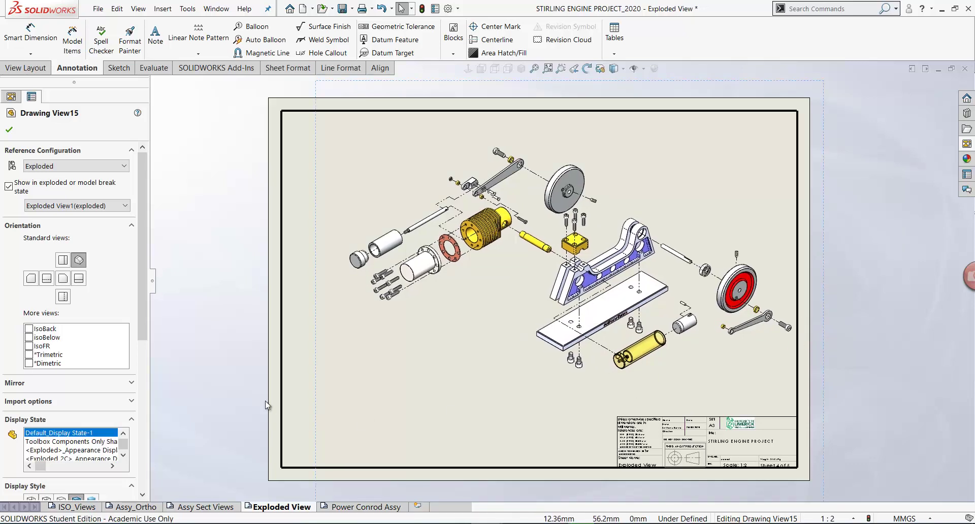
# Set the Exploded View sheet's scale to 1:2.5 in its sheet properties
pyautogui.click(290, 382)
pyautogui.rightClick(290, 382)
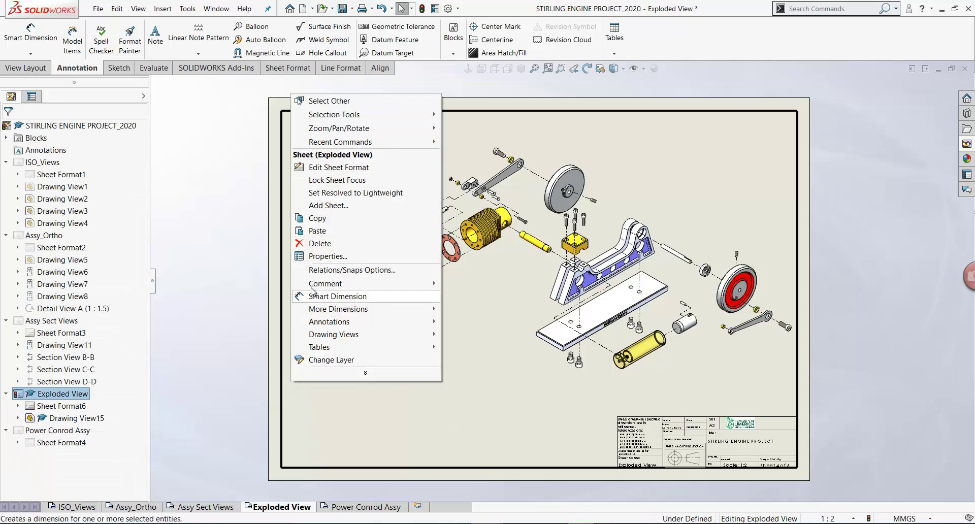
pyautogui.click(325, 257)
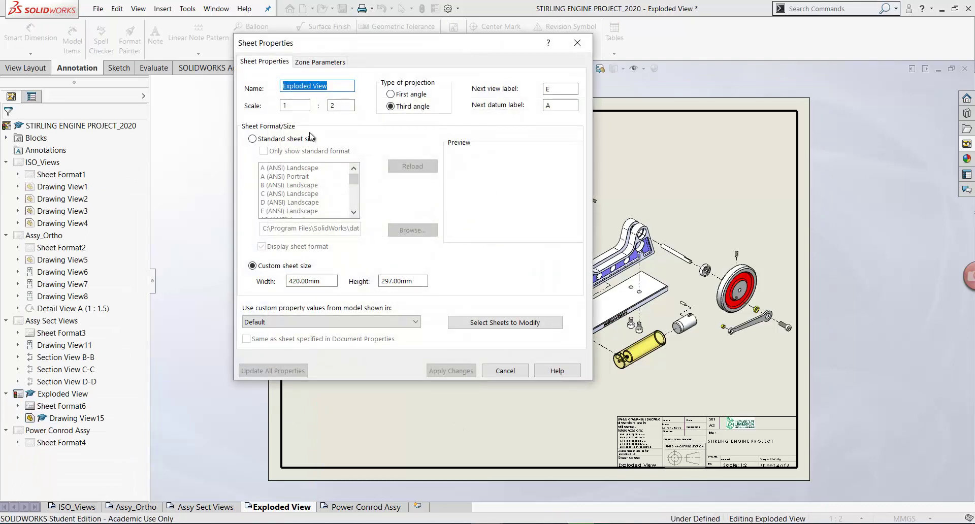
pyautogui.click(343, 105)
pyautogui.write('.')
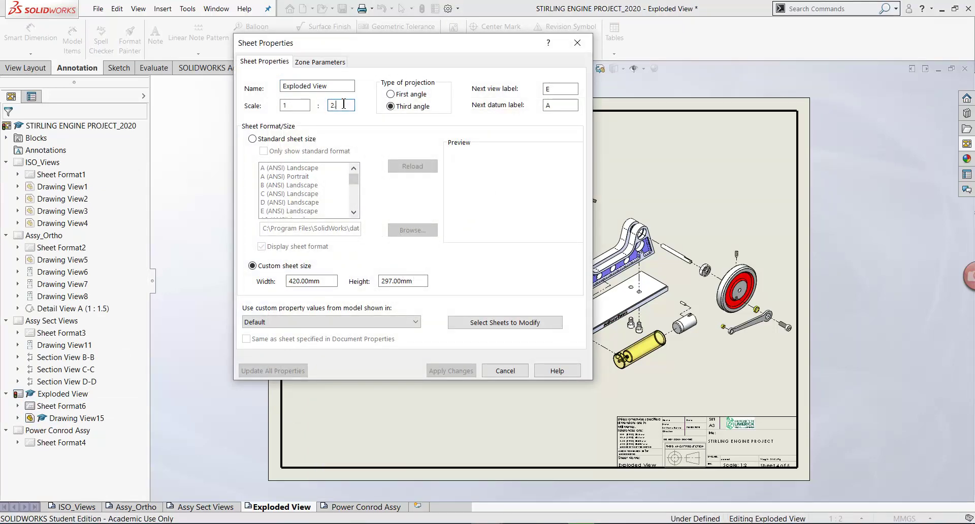
pyautogui.write('5')
pyautogui.press('Return')
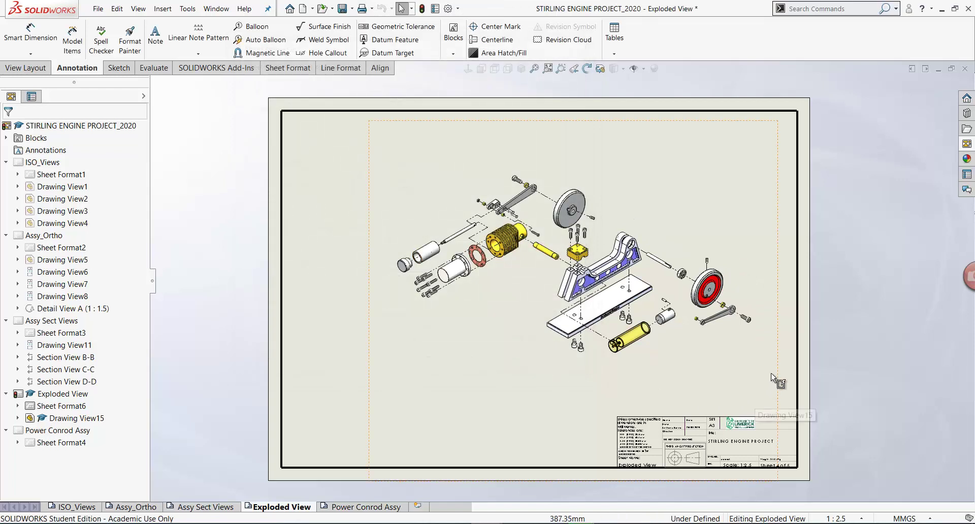
# Move the exploded engine view toward the sheet's right border, leaving free space on its left side
pyautogui.click(782, 374)
pyautogui.moveTo(785, 369); pyautogui.dragTo(808, 370)
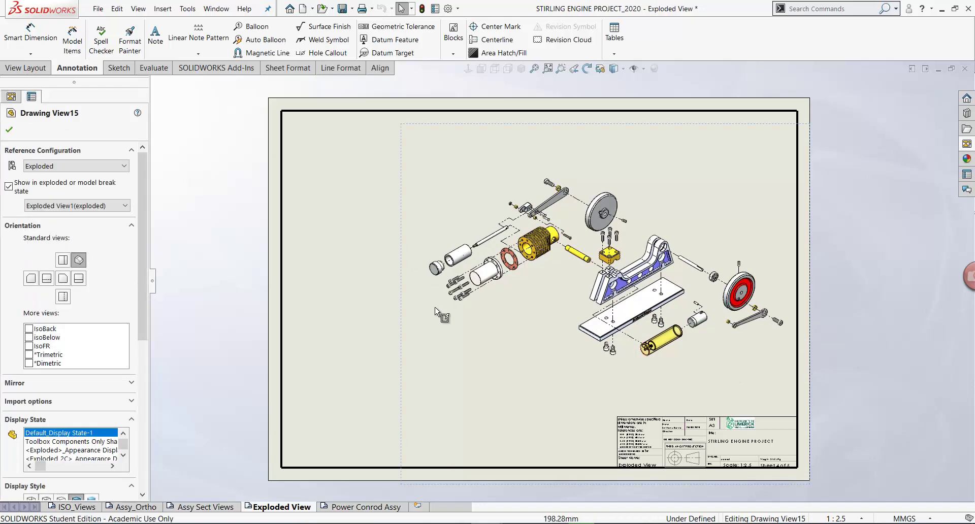
pyautogui.click(222, 276)
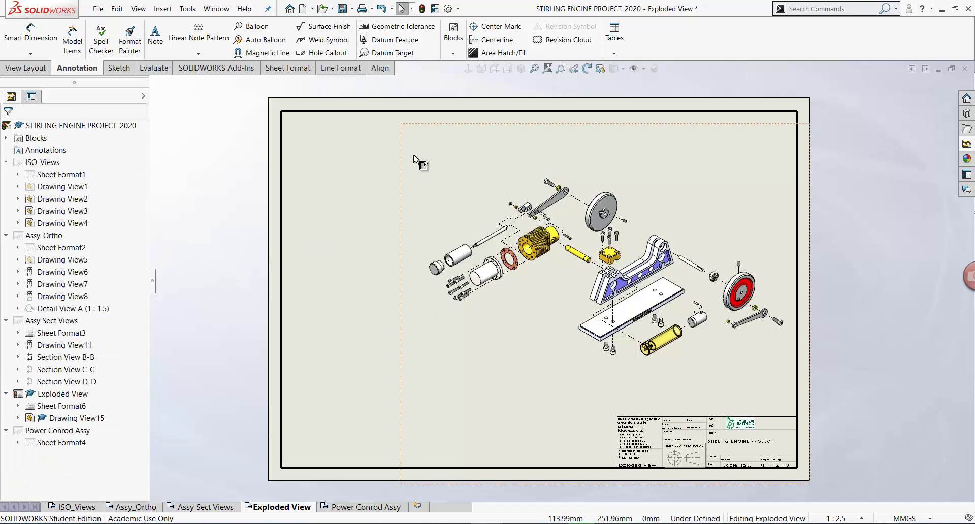
# Start a bill of materials for the exploded engine view using the bom-material table template
pyautogui.click(400, 155)
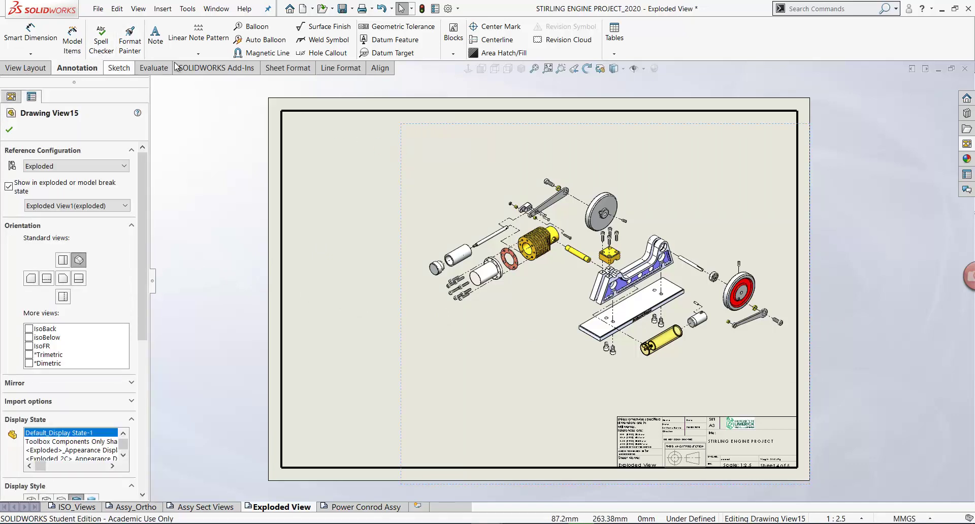
pyautogui.click(615, 55)
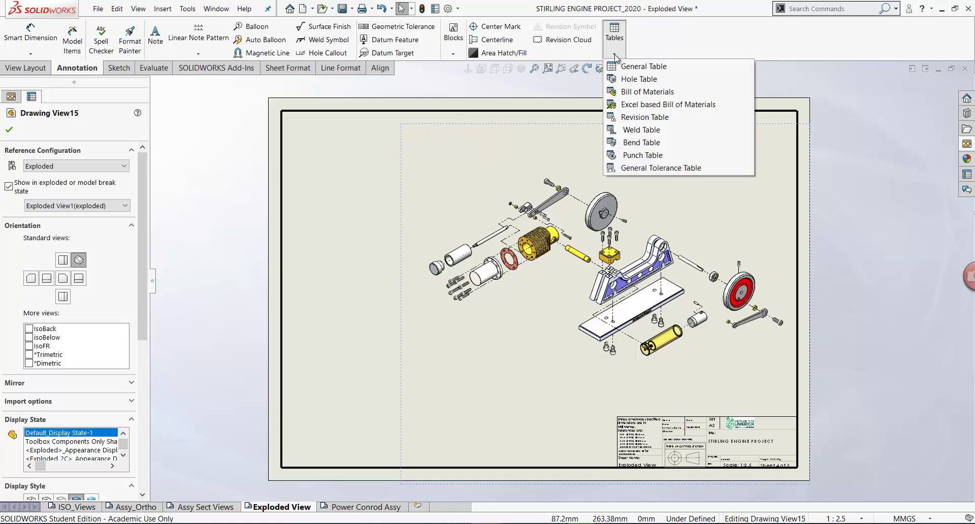
pyautogui.click(643, 92)
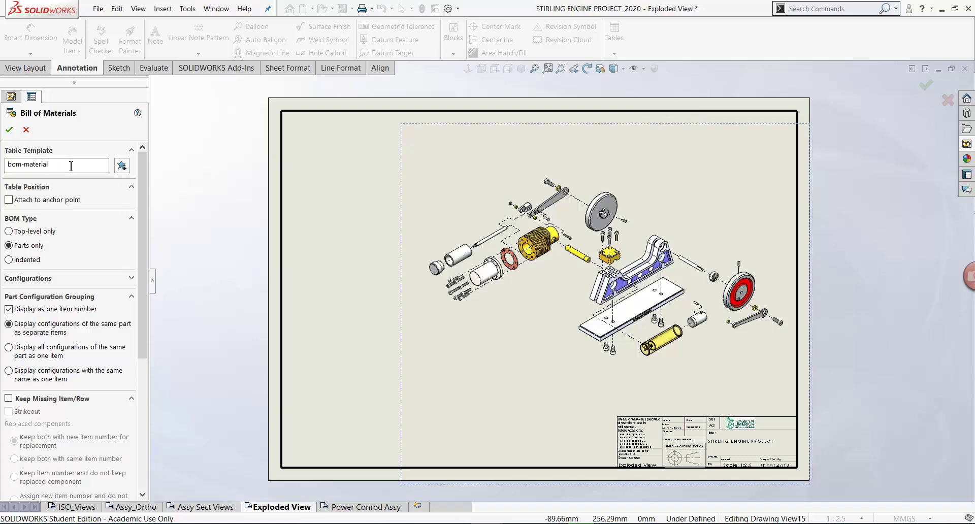
pyautogui.click(122, 166)
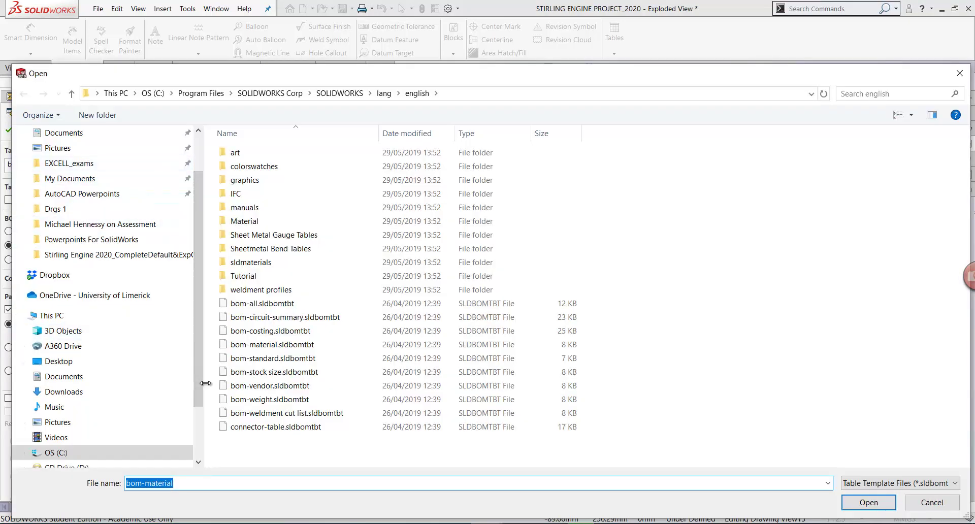
pyautogui.doubleClick(265, 345)
# Set the bill of materials type to Indented with Detailed numbering
pyautogui.click(9, 260)
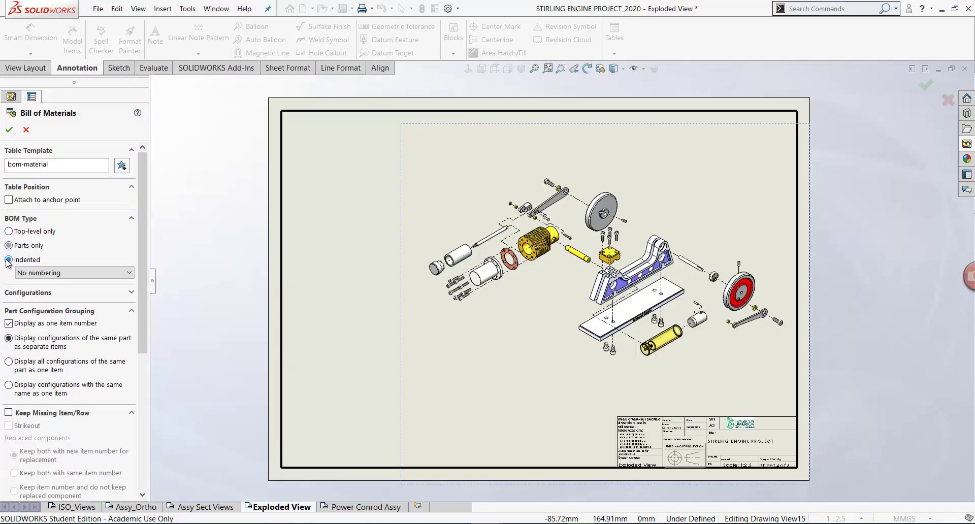
pyautogui.click(128, 273)
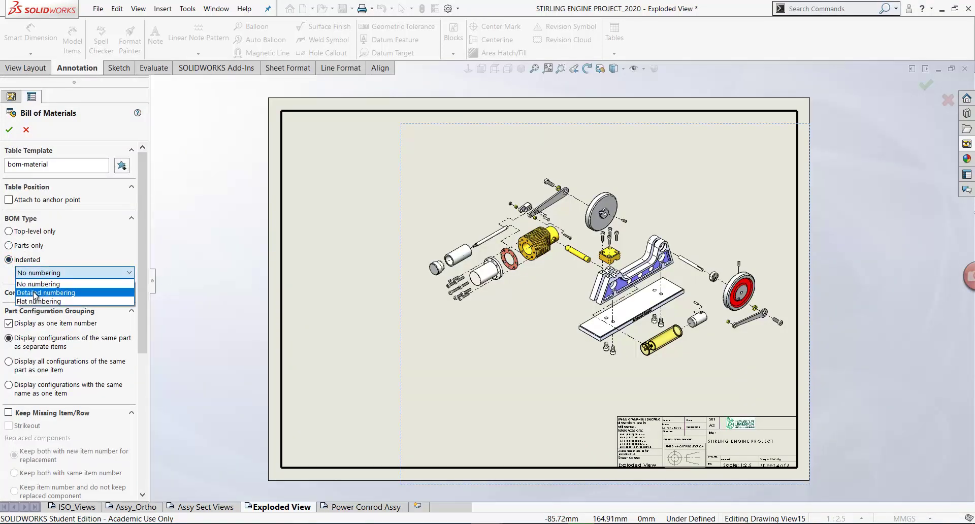
pyautogui.click(38, 294)
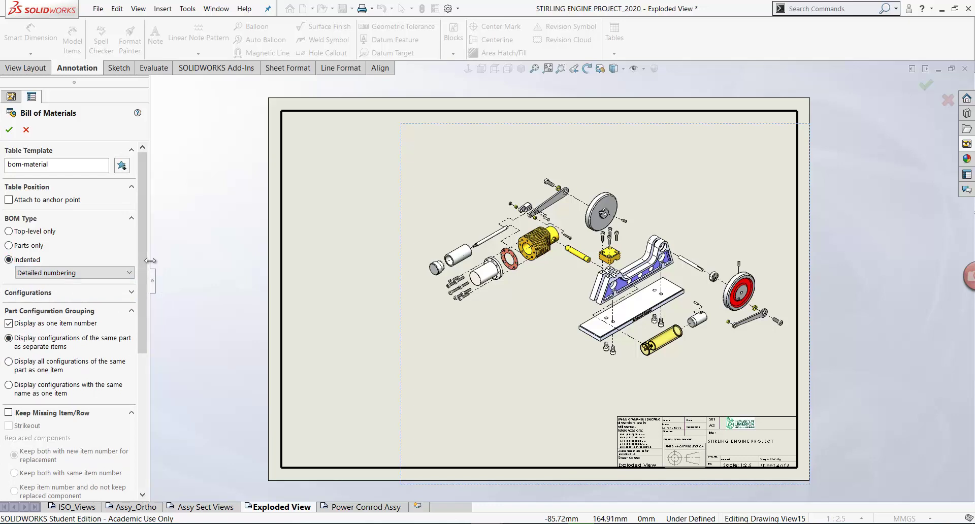
# Assign the bill of materials to the Annotations layer and accept its settings
pyautogui.moveTo(152, 274); pyautogui.dragTo(205, 267)
pyautogui.scroll(-5, 198, 381)
pyautogui.click(179, 457)
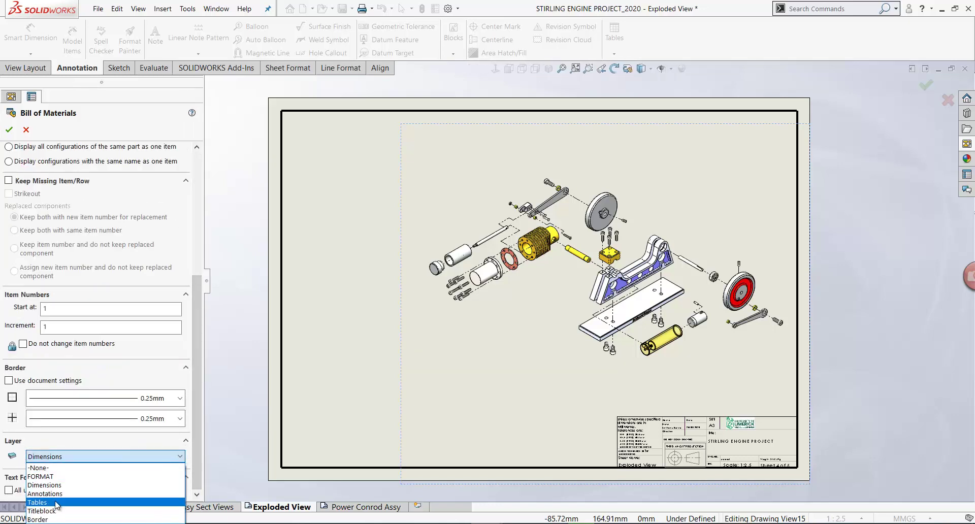
pyautogui.click(51, 495)
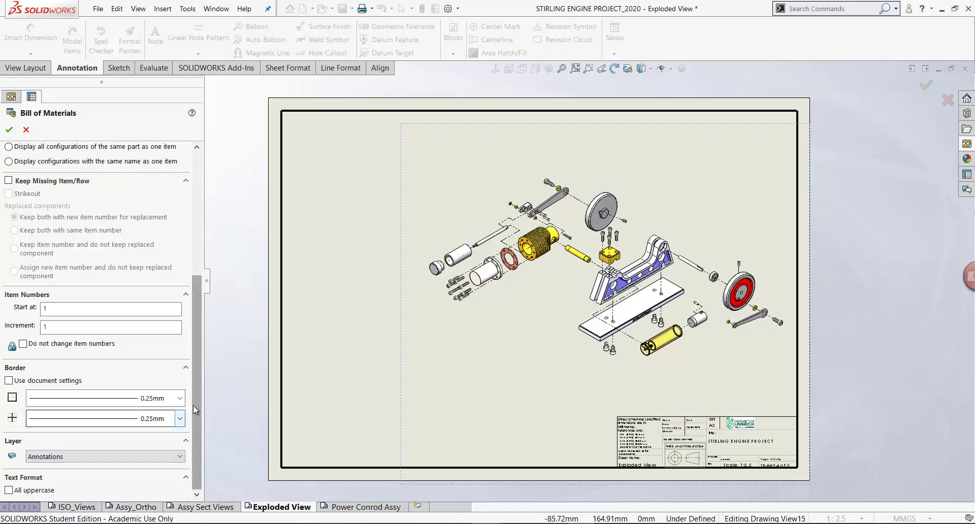
pyautogui.scroll(5, 198, 401)
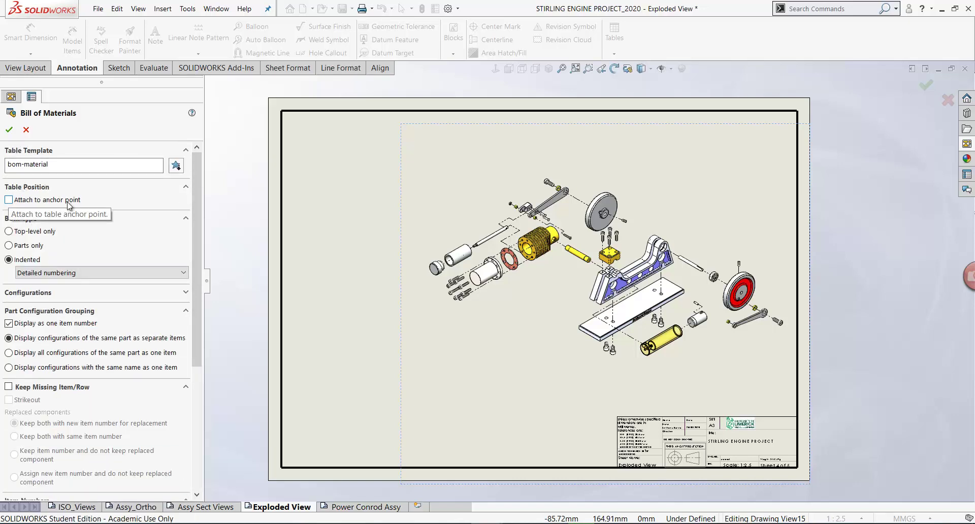
pyautogui.click(9, 131)
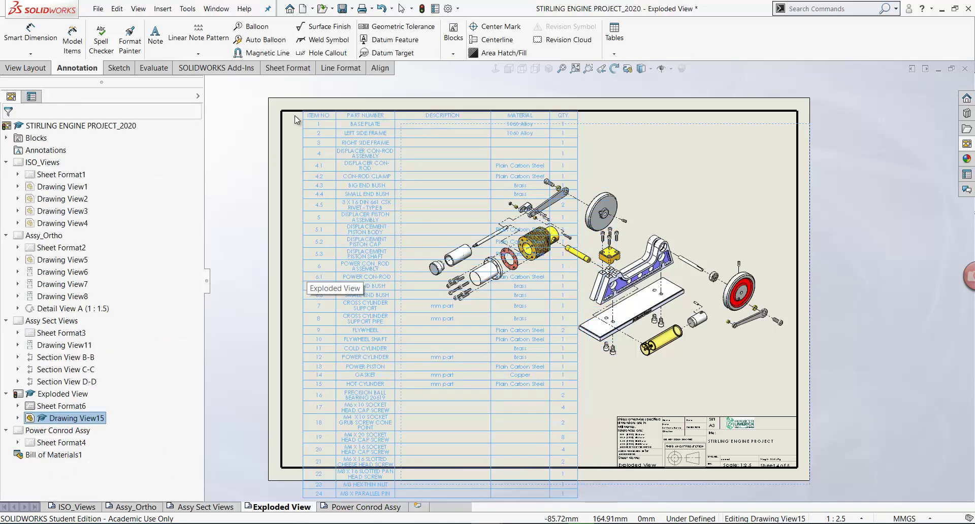
# Place the bill of materials on the sheet with its upper-left corner at the drawing border's upper-left inner corner
pyautogui.click(280, 121)
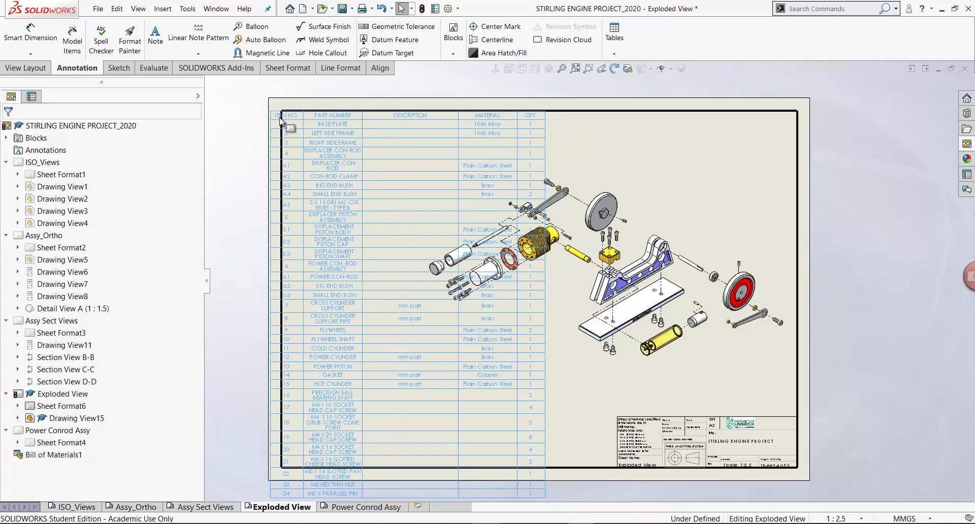
pyautogui.rightClick(77, 126)
pyautogui.click(112, 259)
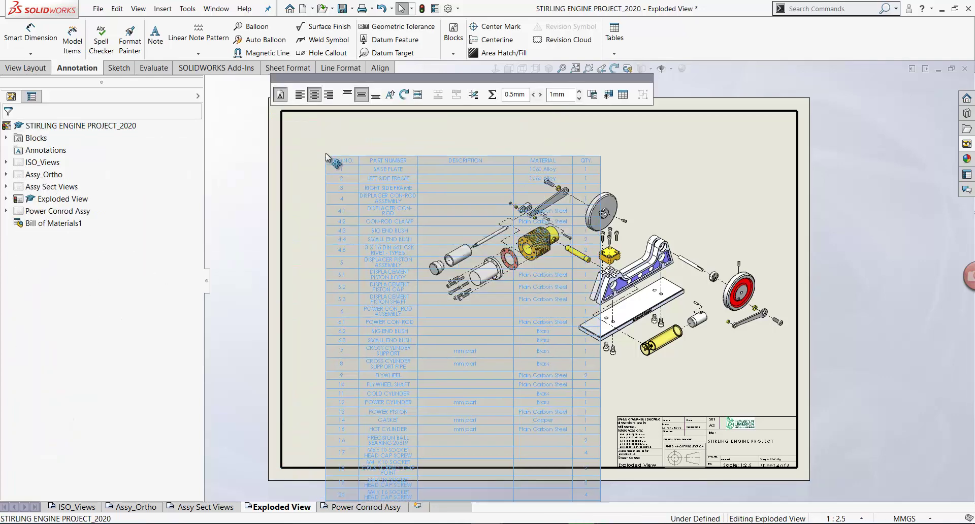
pyautogui.moveTo(325, 154); pyautogui.dragTo(285, 122)
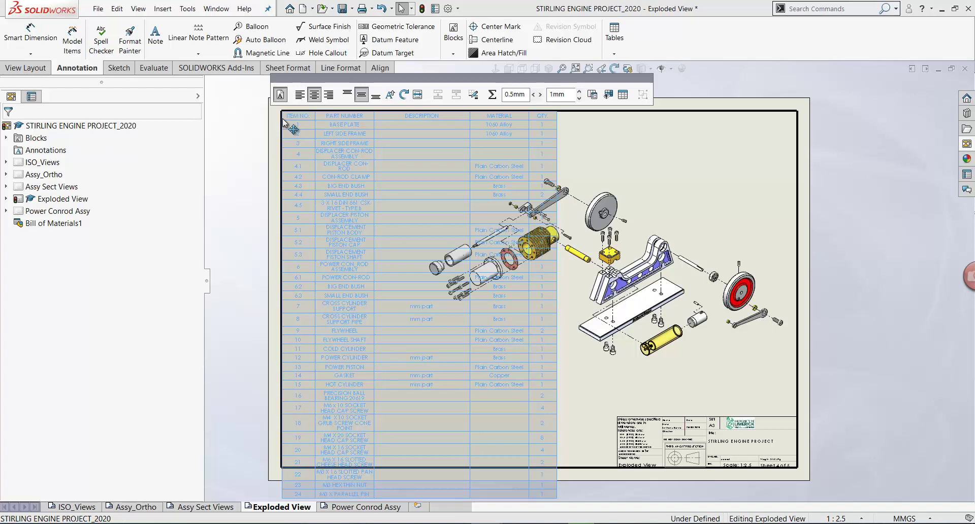
pyautogui.click(265, 347)
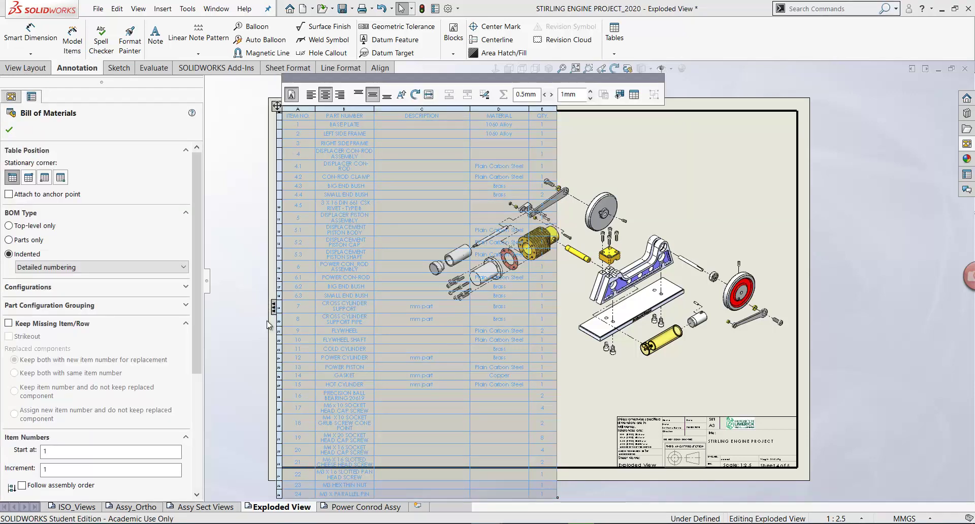
# Delete the DESCRIPTION column from the bill of materials
pyautogui.scroll(-4, 535, 384)
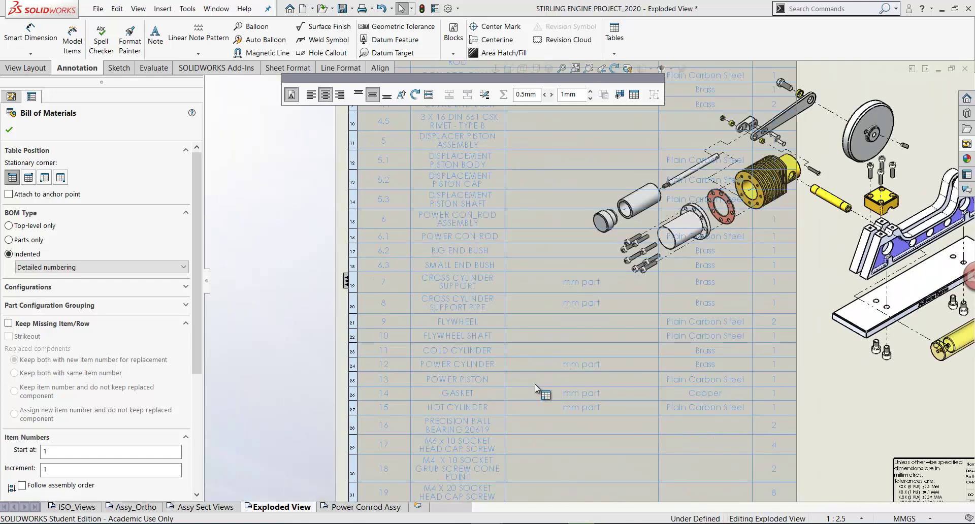
pyautogui.scroll(5, 535, 384)
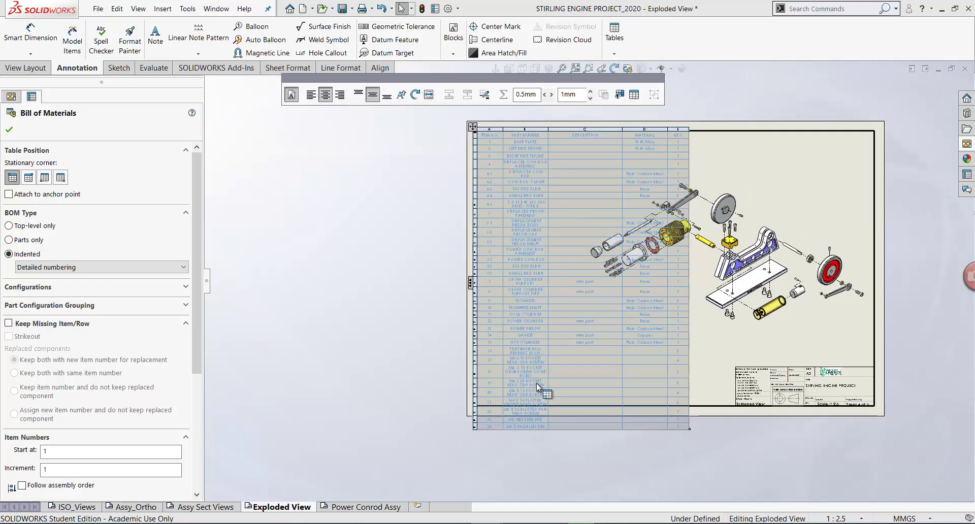
pyautogui.scroll(-2, 720, 339)
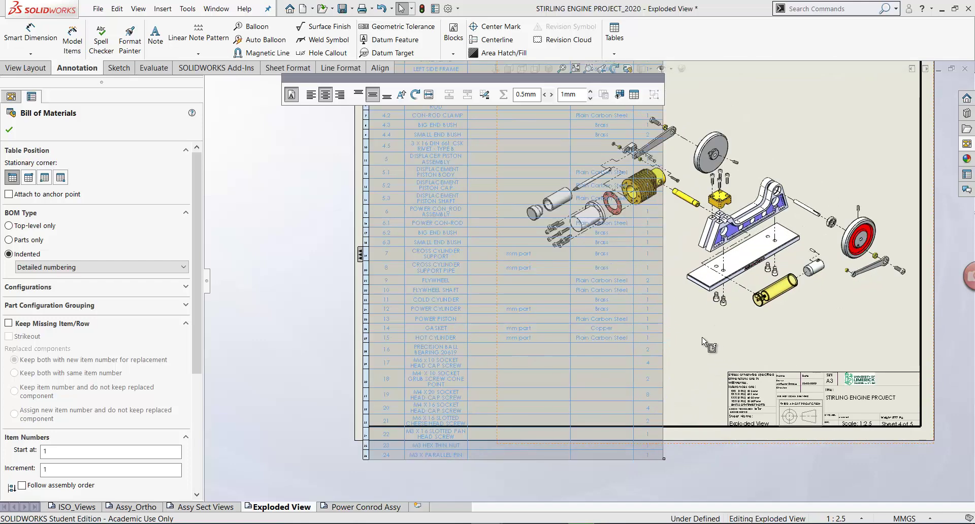
pyautogui.moveTo(696, 346)
pyautogui.mouseDown(button='middle')
pyautogui.moveTo(659, 380)
pyautogui.moveTo(628, 441)
pyautogui.moveTo(623, 402)
pyautogui.mouseUp(button='middle')
pyautogui.moveTo(514, 199)
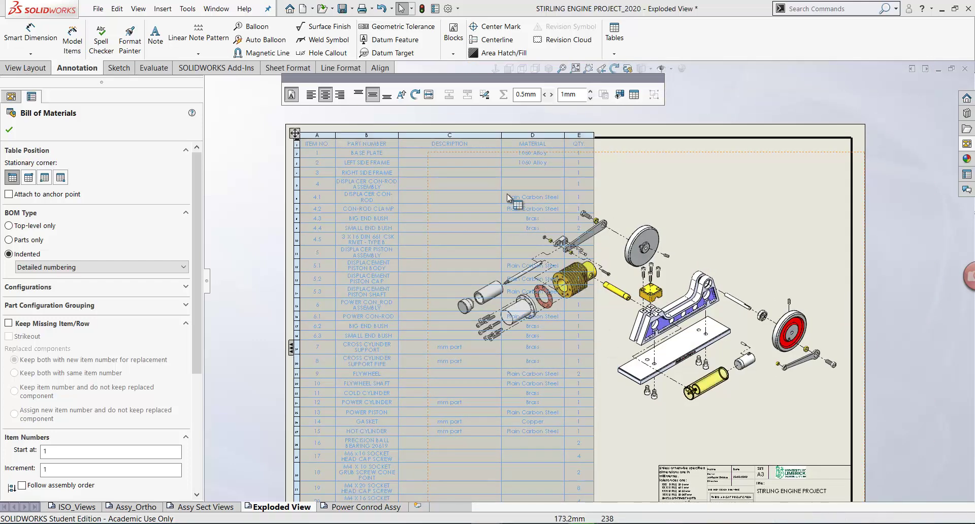
pyautogui.rightClick(438, 134)
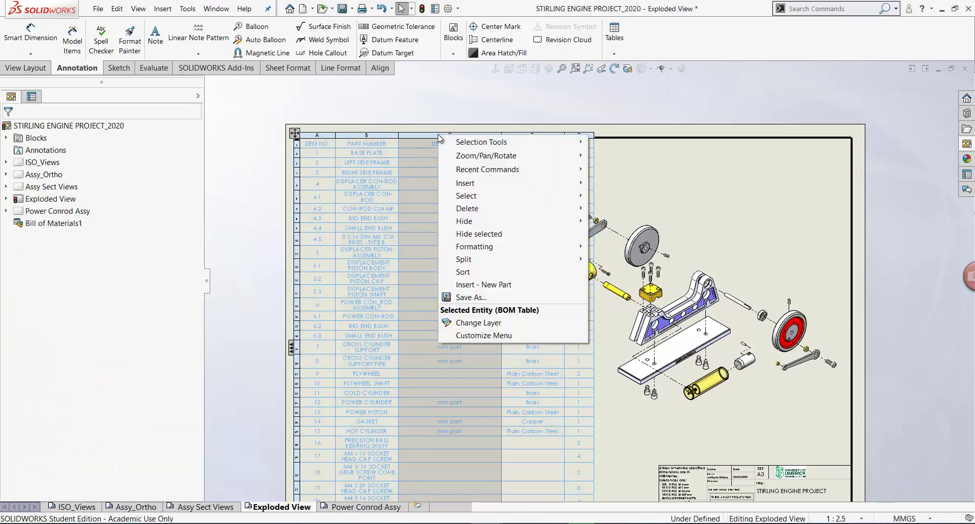
pyautogui.moveTo(472, 208)
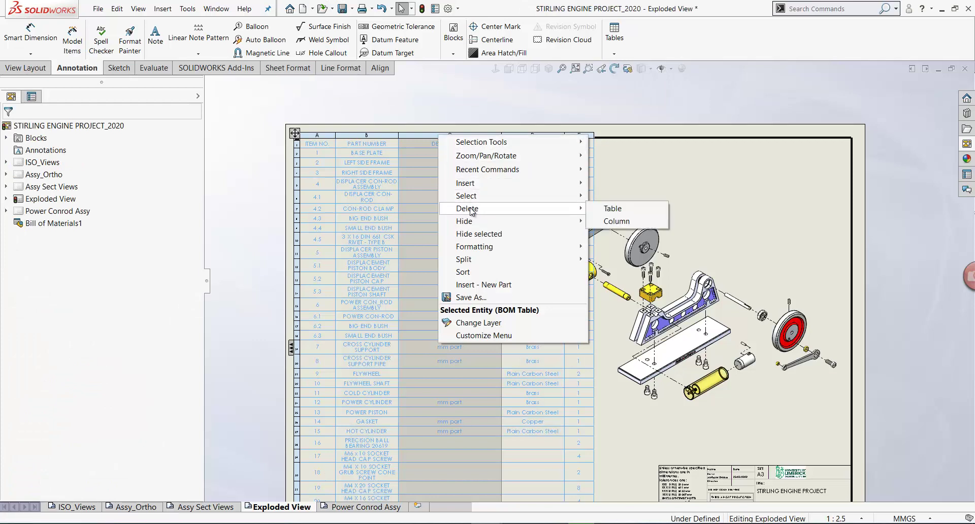
pyautogui.click(616, 221)
# Narrow the ITEM NO., MATERIAL and QTY. columns of the bill of materials to fit their text
pyautogui.scroll(-3, 348, 159)
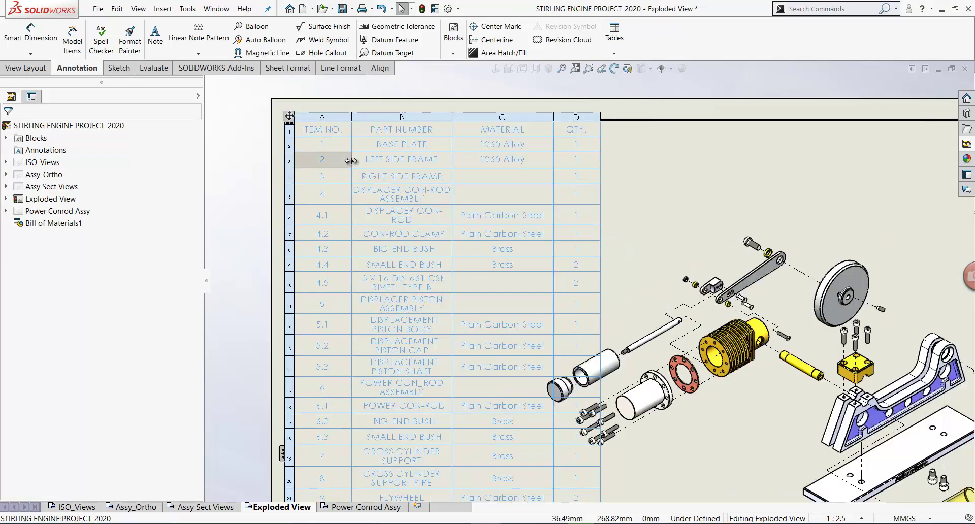
pyautogui.moveTo(338, 160); pyautogui.dragTo(329, 161)
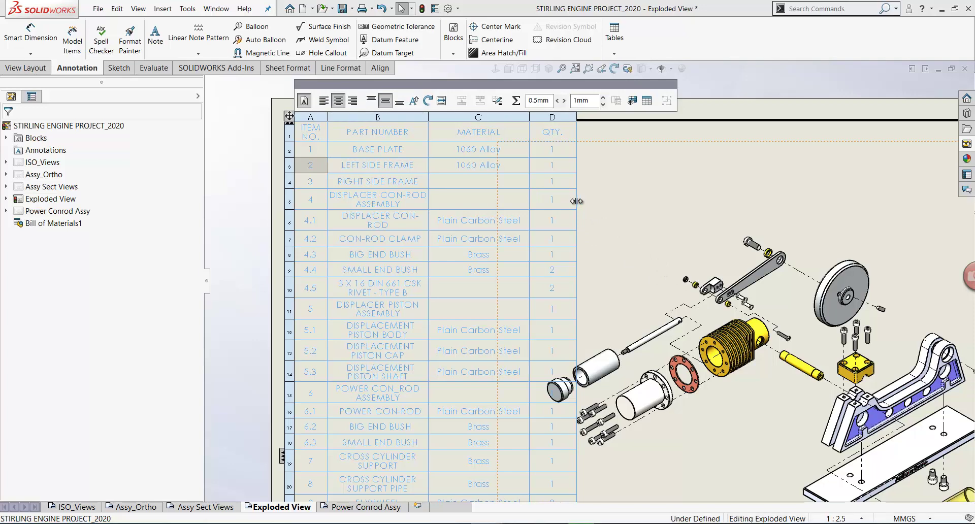
pyautogui.moveTo(567, 202); pyautogui.dragTo(542, 203)
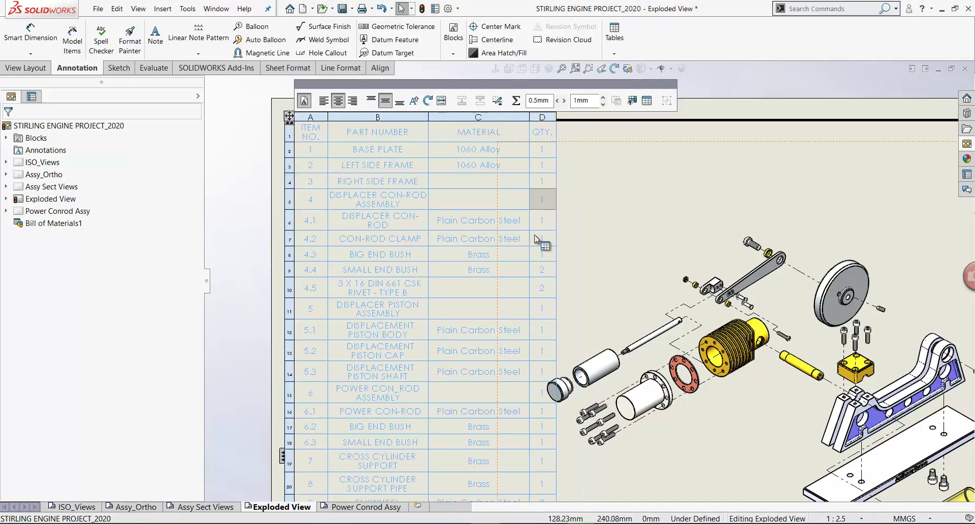
pyautogui.click(615, 199)
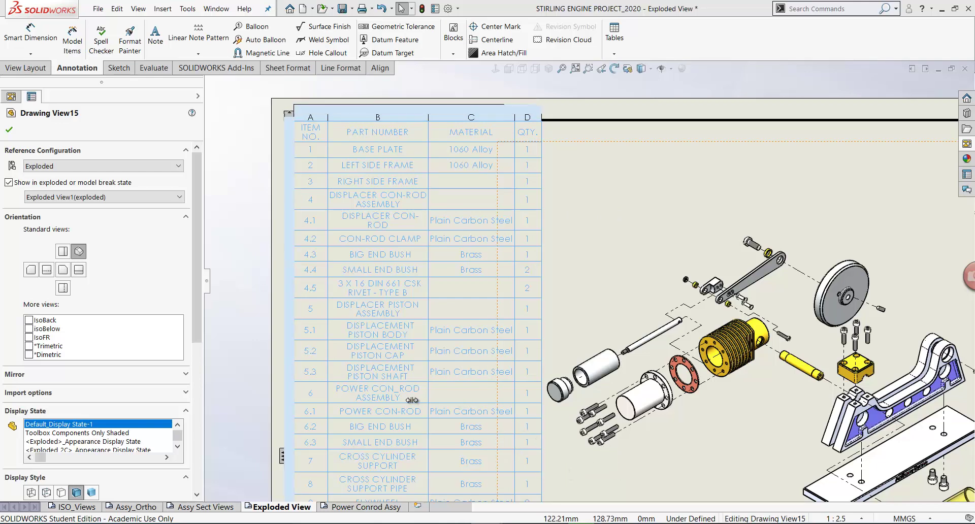
# Resize the whole bill of materials table so that its lower edge meets the bottom line of the drawing border
pyautogui.click(218, 300)
pyautogui.moveTo(218, 300); pyautogui.dragTo(218, 292, button='middle')
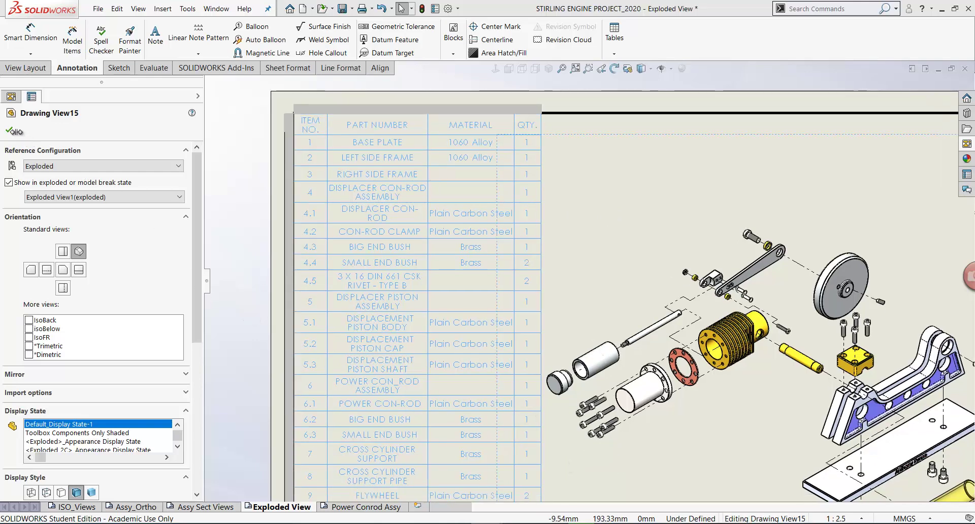
pyautogui.press('f')
pyautogui.moveTo(217, 260)
pyautogui.mouseDown(button='middle')
pyautogui.moveTo(272, 225)
pyautogui.moveTo(279, 261)
pyautogui.moveTo(283, 211)
pyautogui.mouseUp(button='middle')
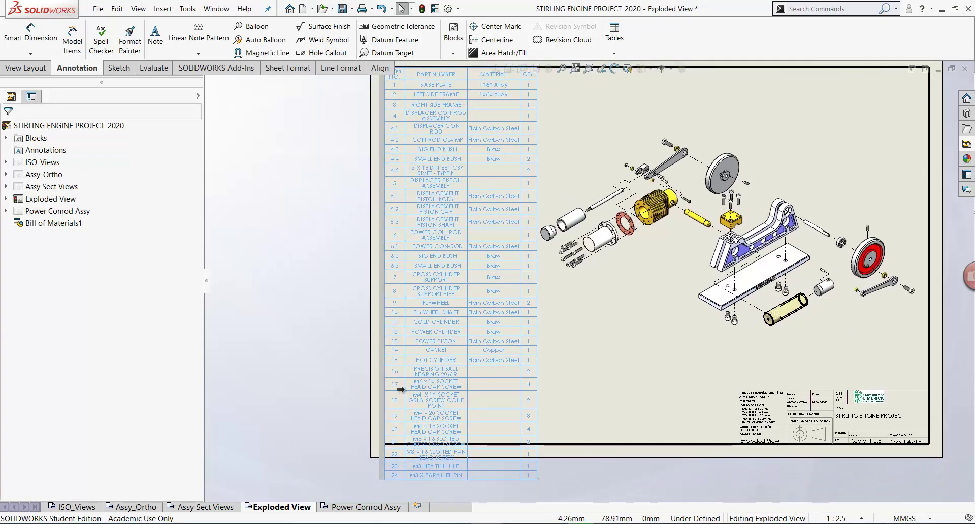
pyautogui.click(538, 480)
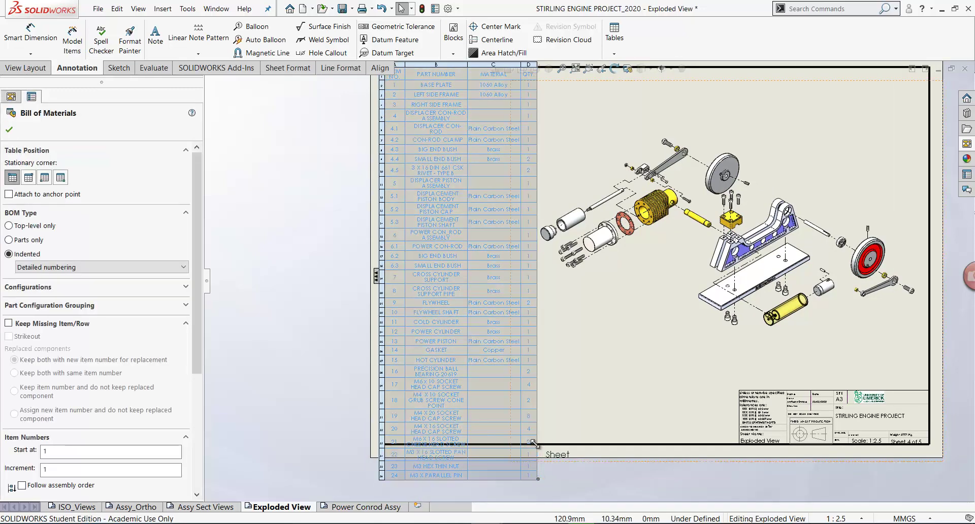
pyautogui.moveTo(542, 438); pyautogui.dragTo(542, 442)
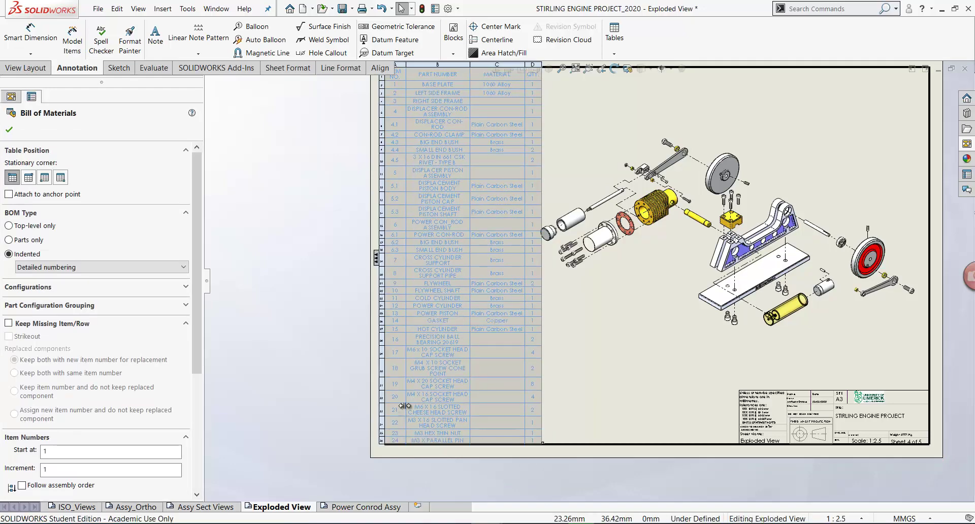
pyautogui.click(336, 327)
pyautogui.press('f')
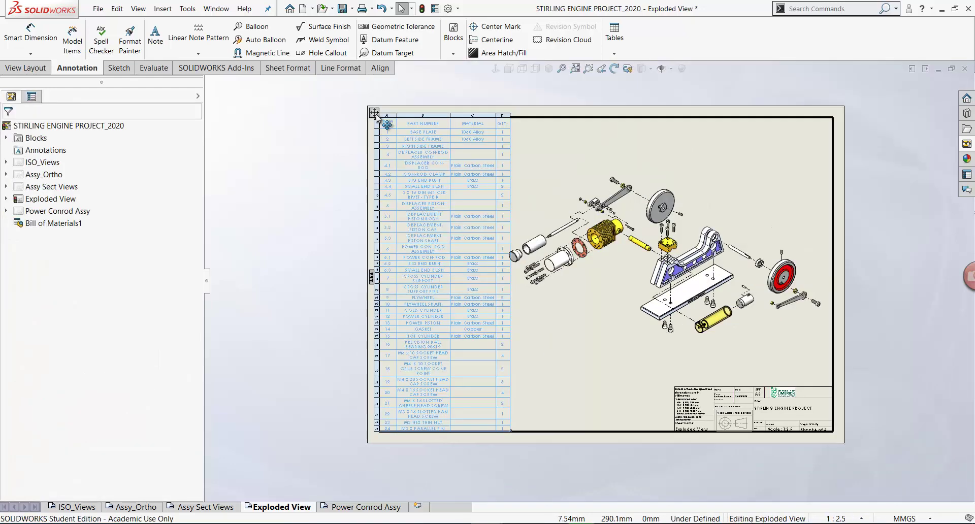
# Expand the bill of materials' assembly structure to preview components, and make its item numbers follow the assembly order
pyautogui.click(376, 116)
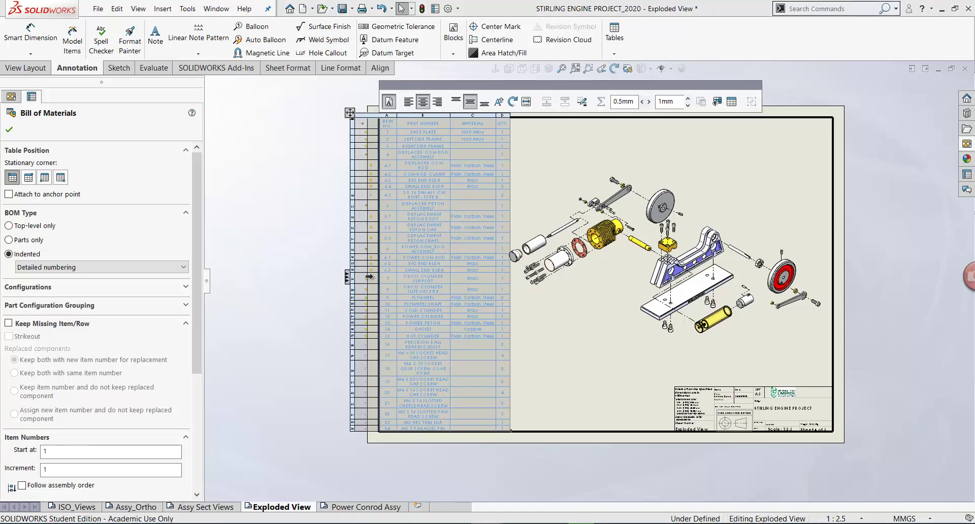
pyautogui.moveTo(366, 218)
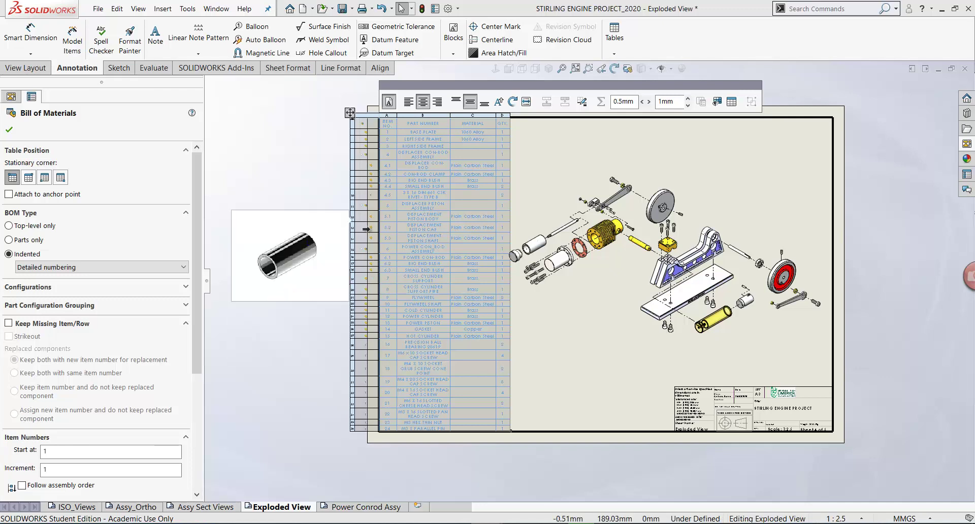
pyautogui.moveTo(367, 289)
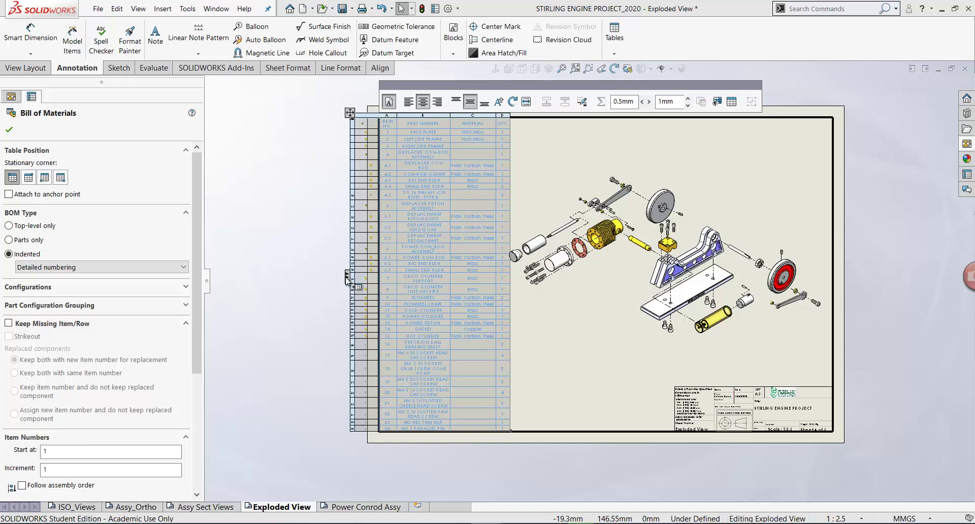
pyautogui.scroll(-5, 183, 304)
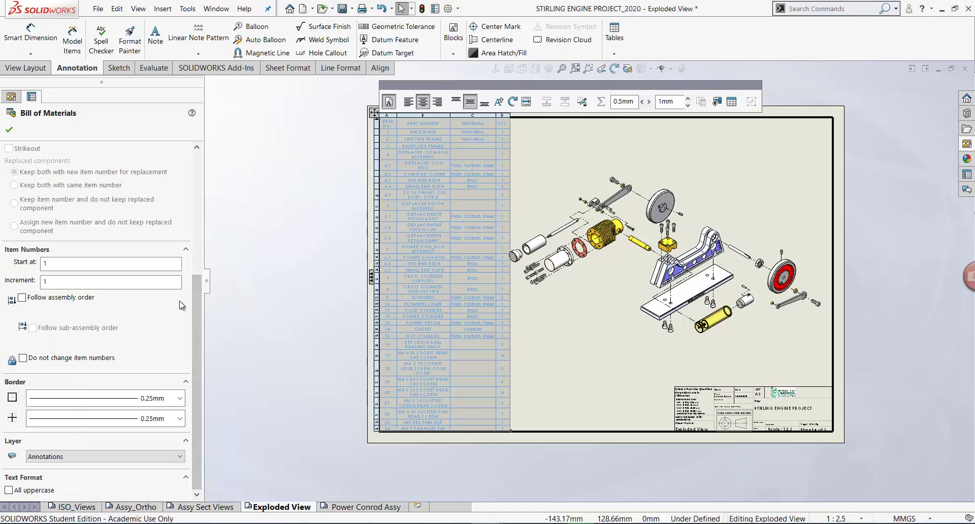
pyautogui.click(22, 298)
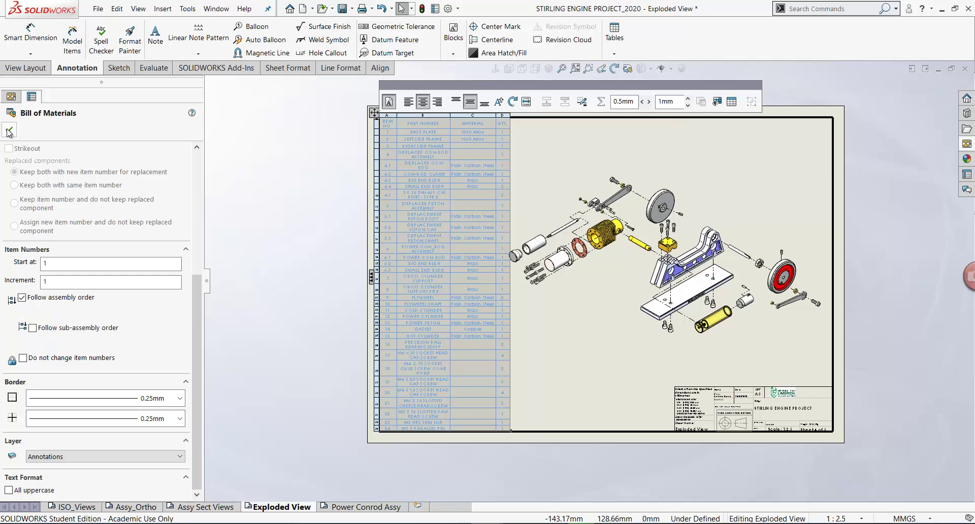
# Accept the property changes made to the bill of materials
pyautogui.click(9, 130)
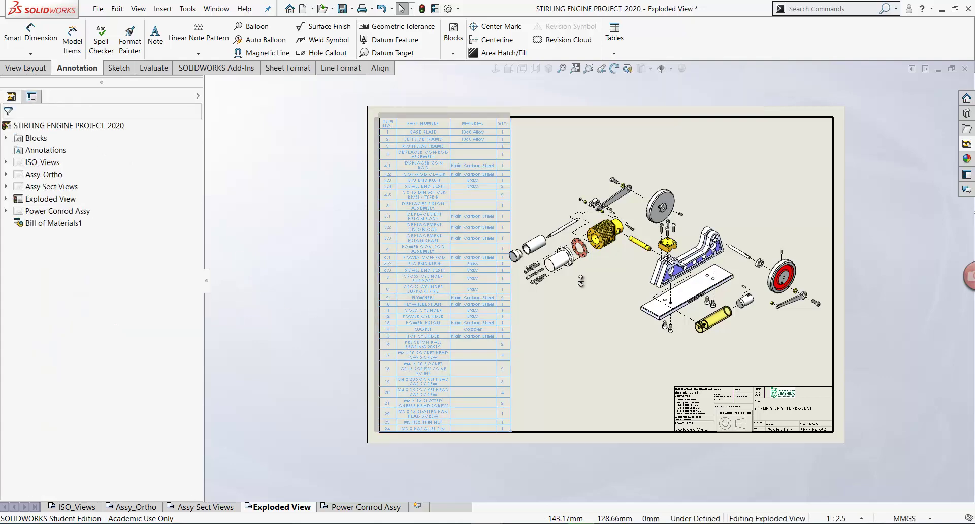
pyautogui.scroll(-1, 561, 288)
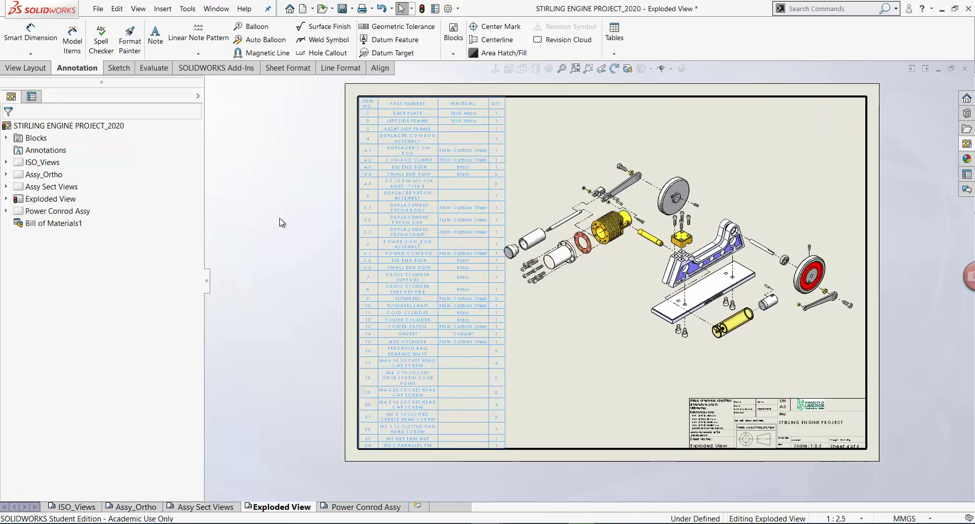
pyautogui.moveTo(281, 219); pyautogui.dragTo(269, 237, button='middle')
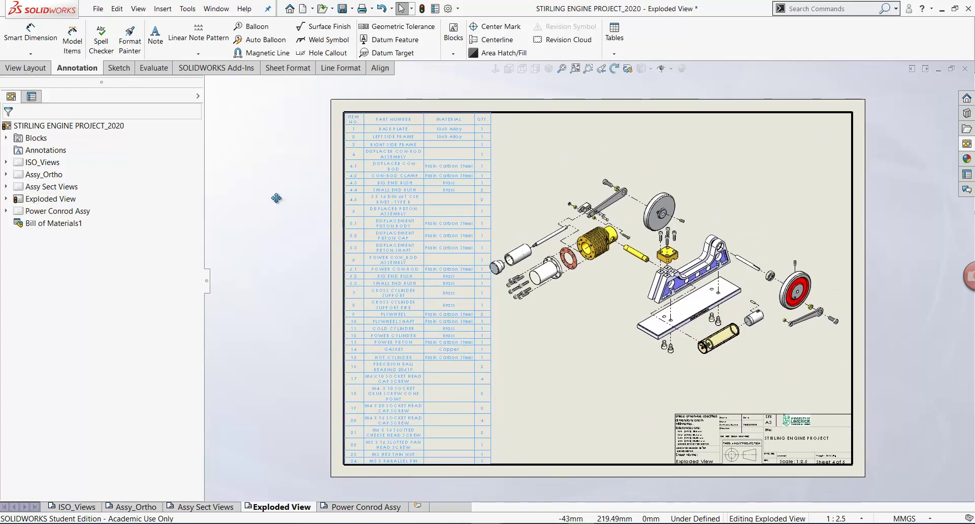
pyautogui.moveTo(277, 198); pyautogui.dragTo(275, 196, button='middle')
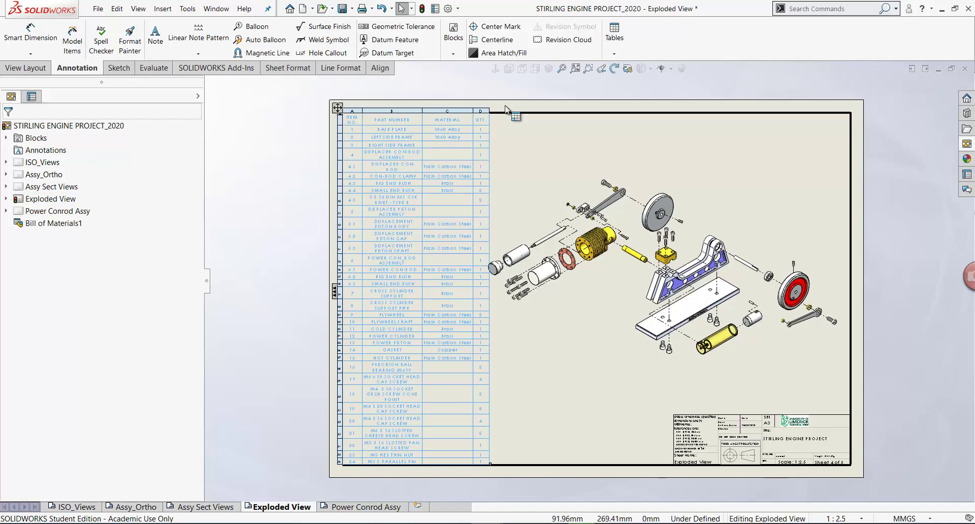
# Reduce the font height for bill of materials tables in the document properties, keeping Century Gothic Regular
pyautogui.click(458, 10)
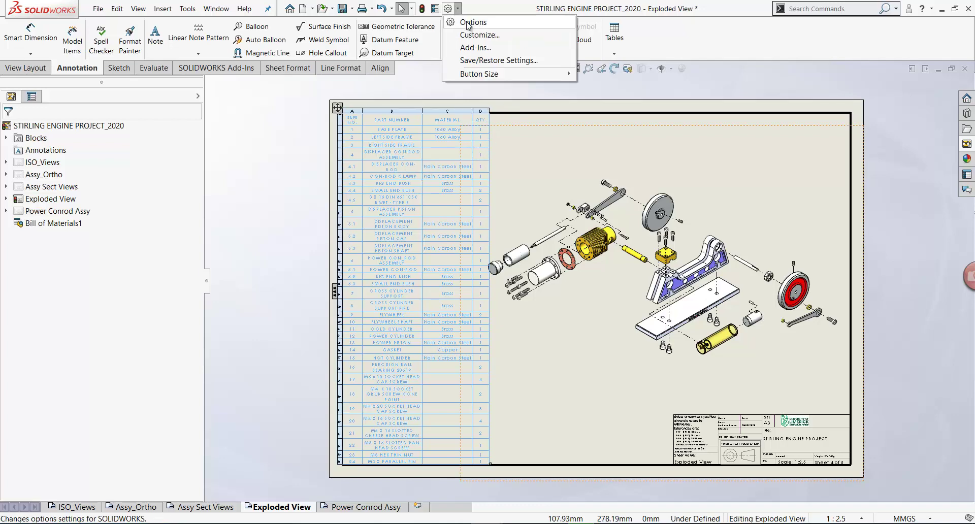
pyautogui.click(470, 20)
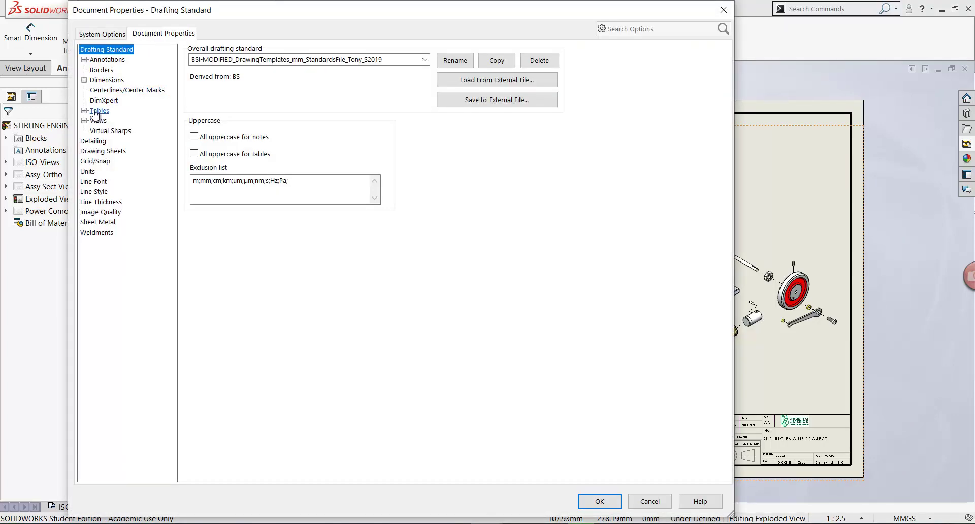
pyautogui.click(84, 111)
pyautogui.click(112, 131)
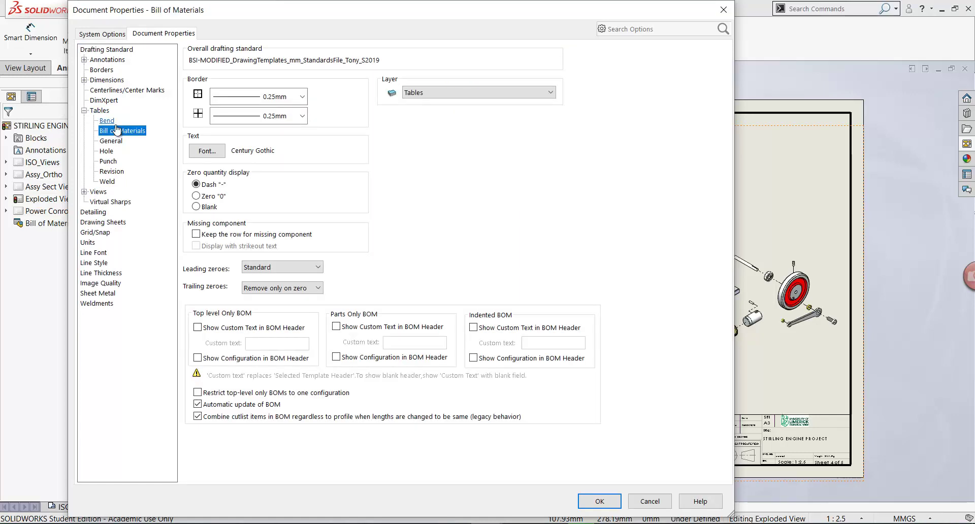
pyautogui.click(210, 153)
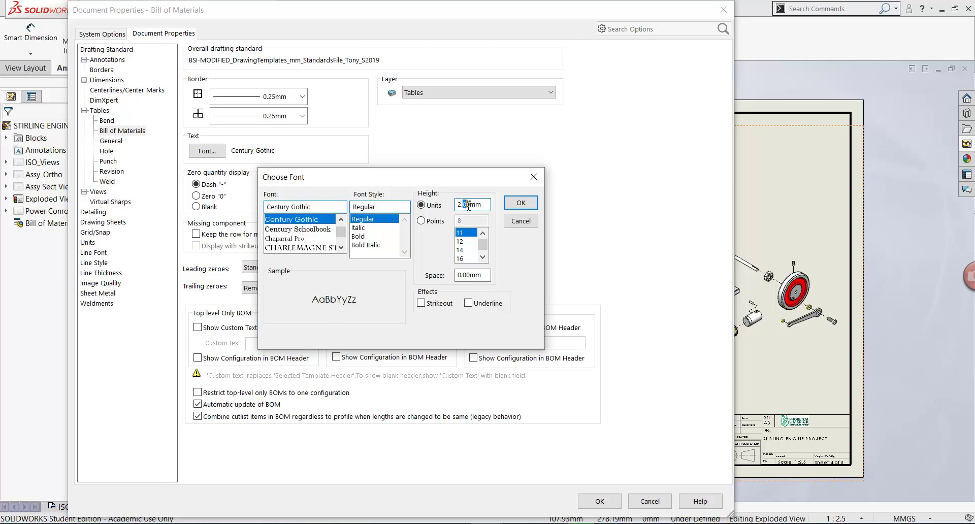
pyautogui.click(521, 203)
pyautogui.click(591, 500)
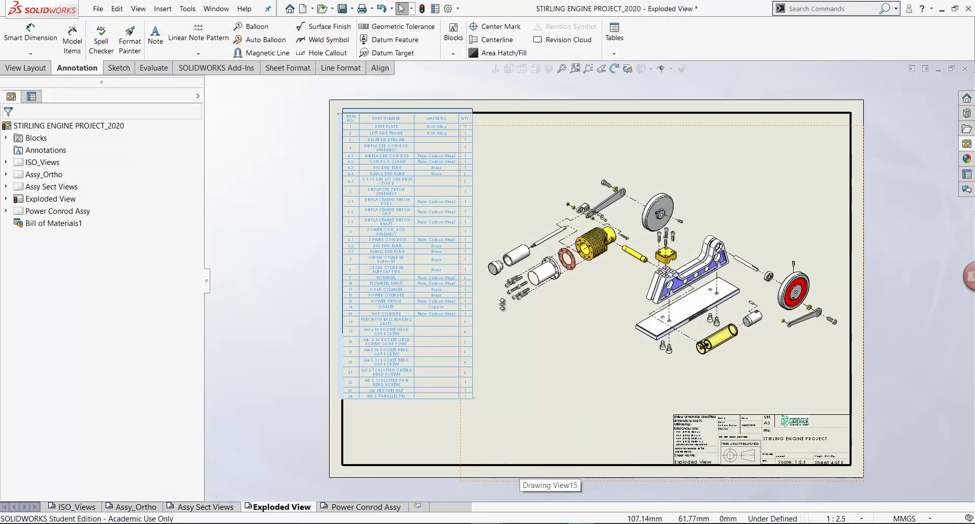
# Try to attach the bill of materials to its anchor point with the table's bottom-right corner stationary
pyautogui.scroll(2, 307, 339)
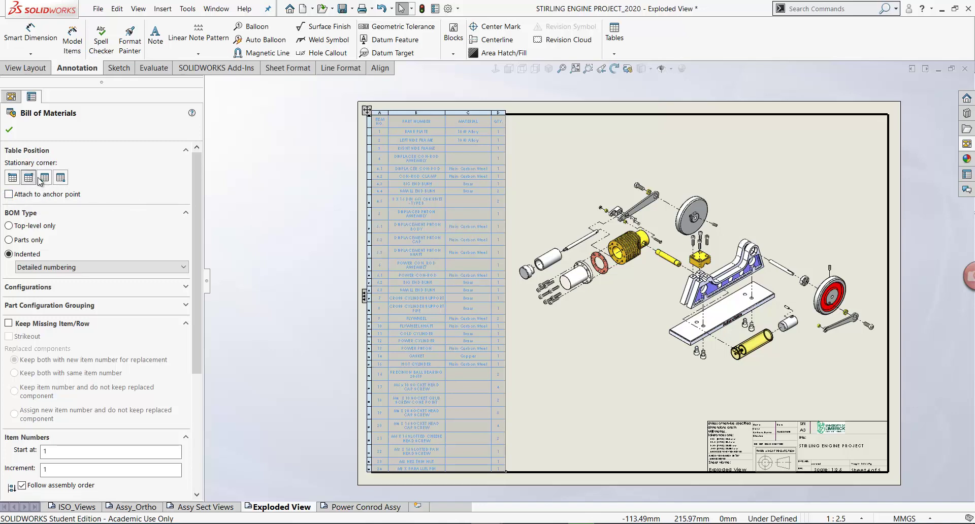
pyautogui.click(60, 179)
pyautogui.click(9, 195)
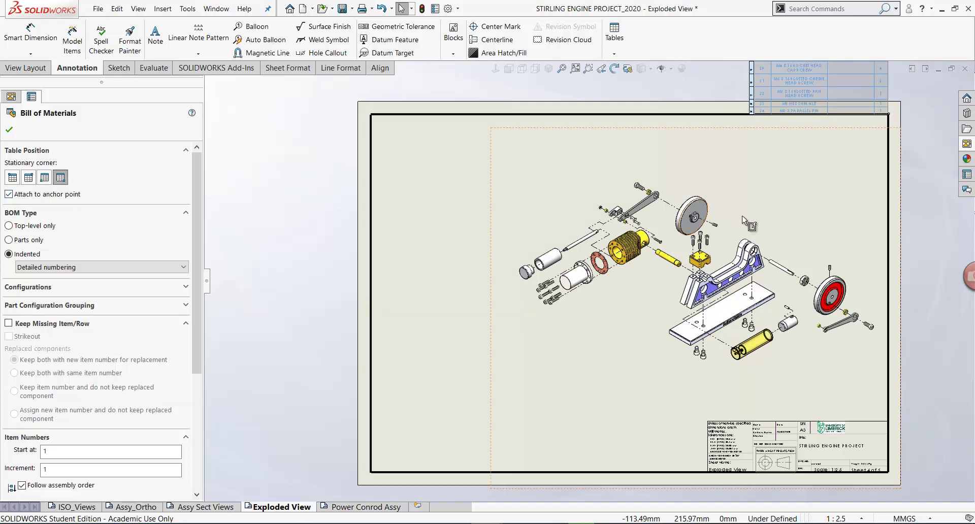
pyautogui.click(889, 116)
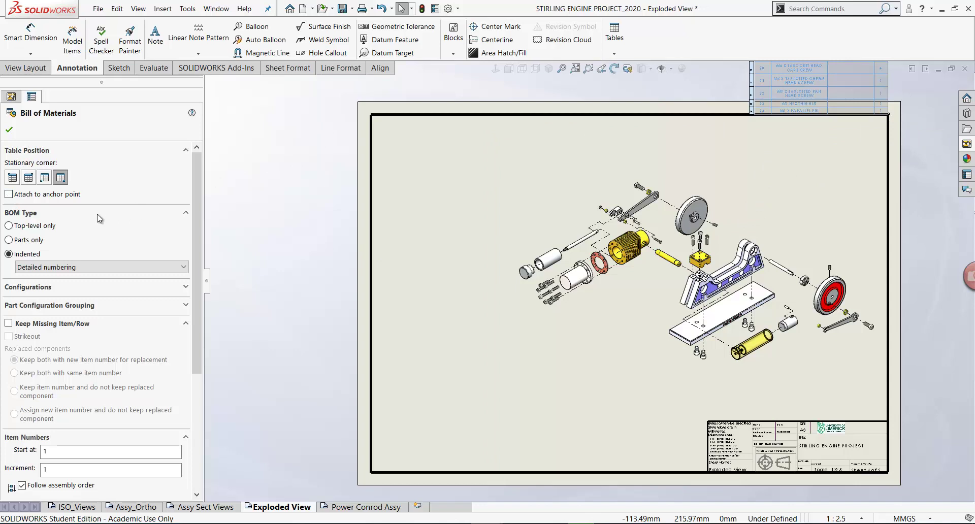
pyautogui.click(9, 130)
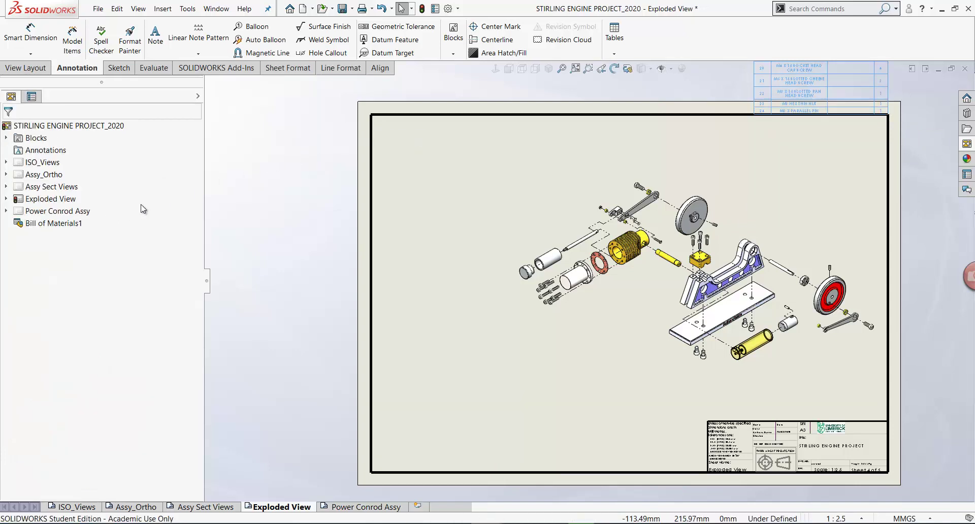
# Set the Exploded View sheet format's bill of materials anchor at the upper-left corner of the drawing border
pyautogui.click(6, 199)
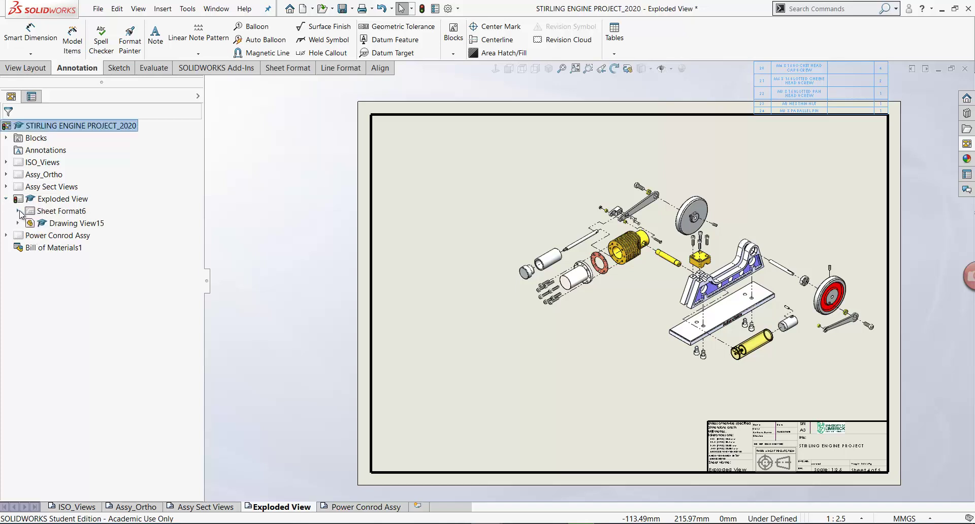
pyautogui.click(18, 212)
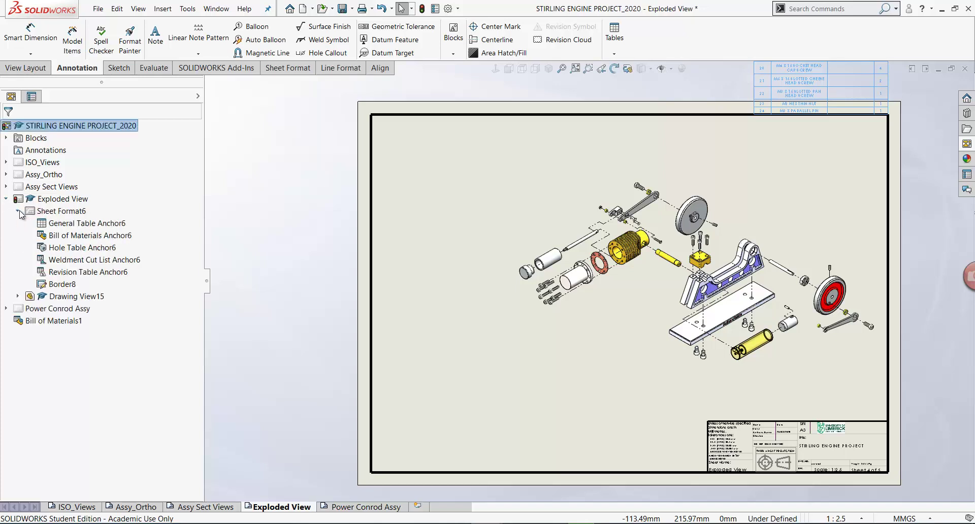
pyautogui.rightClick(95, 240)
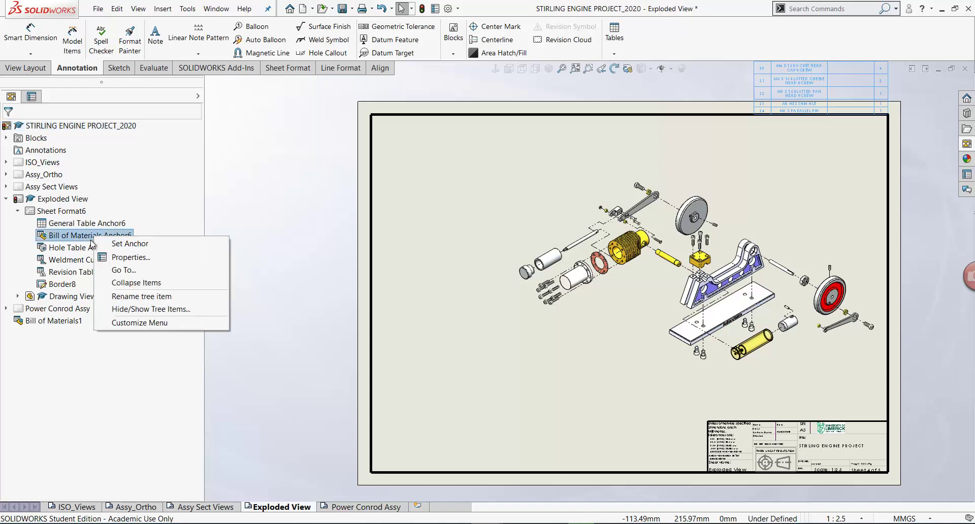
pyautogui.click(127, 245)
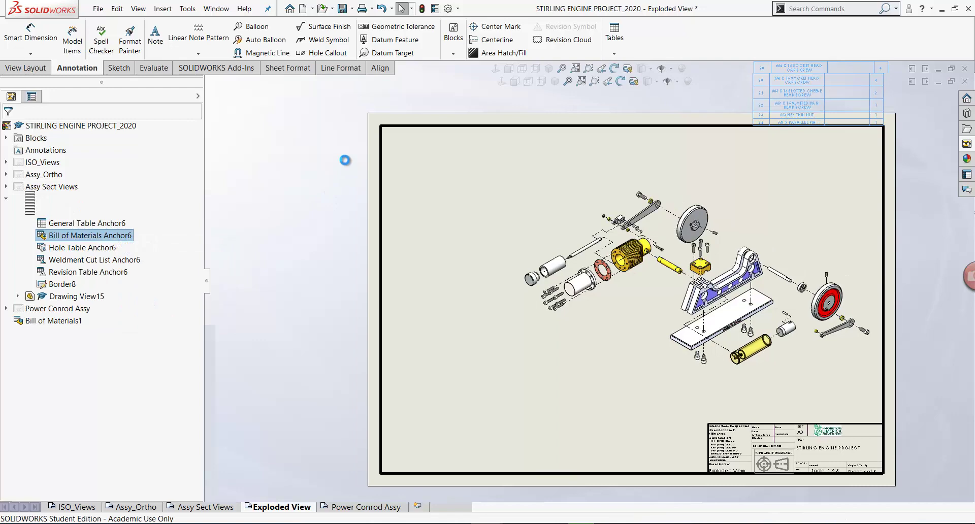
pyautogui.click(380, 126)
pyautogui.scroll(5, 712, 222)
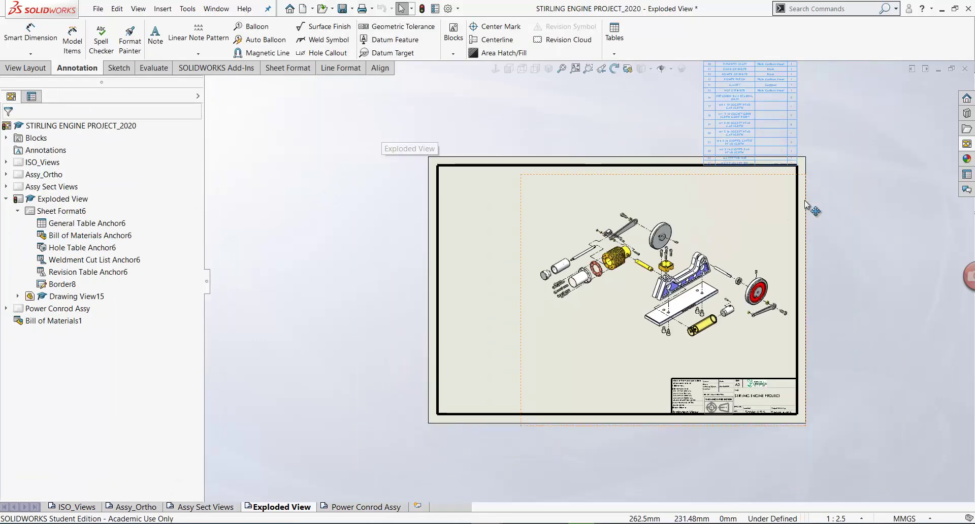
# Make the bill of materials' top-left corner stationary and attach the table to the anchor point
pyautogui.click(685, 127)
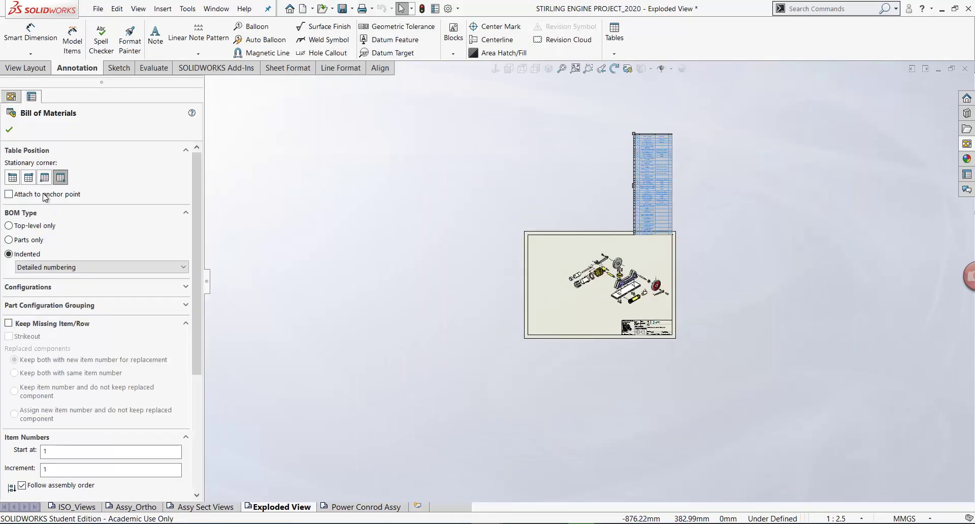
pyautogui.click(13, 177)
pyautogui.click(9, 194)
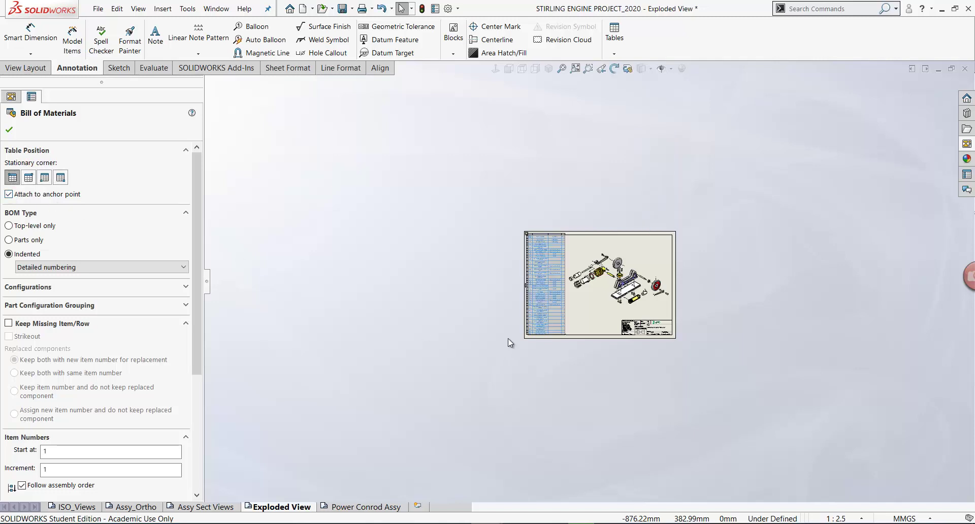
pyautogui.scroll(-4, 615, 279)
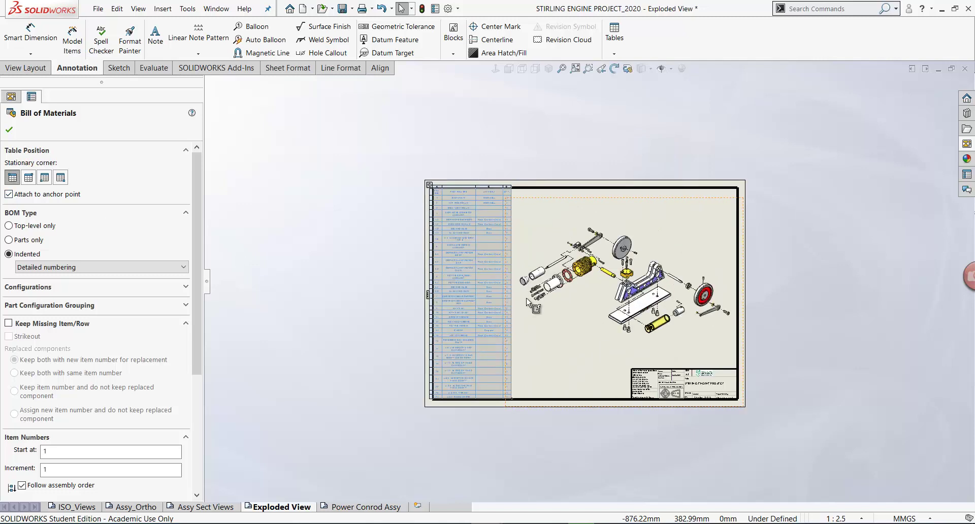
pyautogui.scroll(-1, 528, 302)
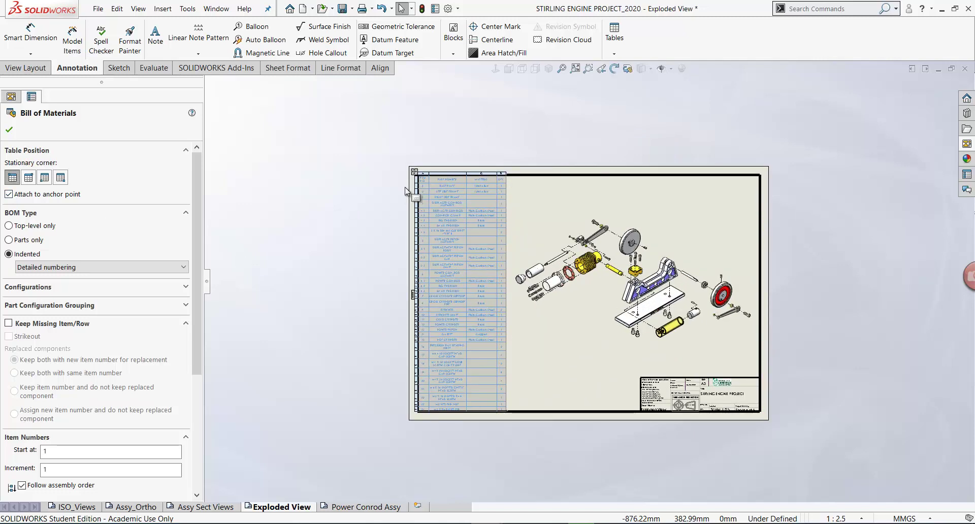
pyautogui.click(345, 273)
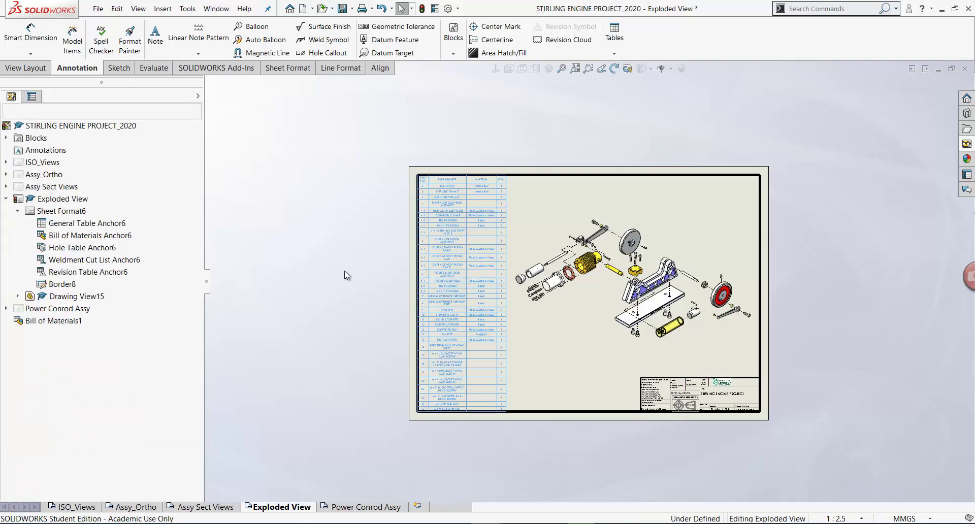
# Apply Auto Balloon to the exploded assembly view and set the leader attachment to Faces
pyautogui.scroll(-2, 571, 380)
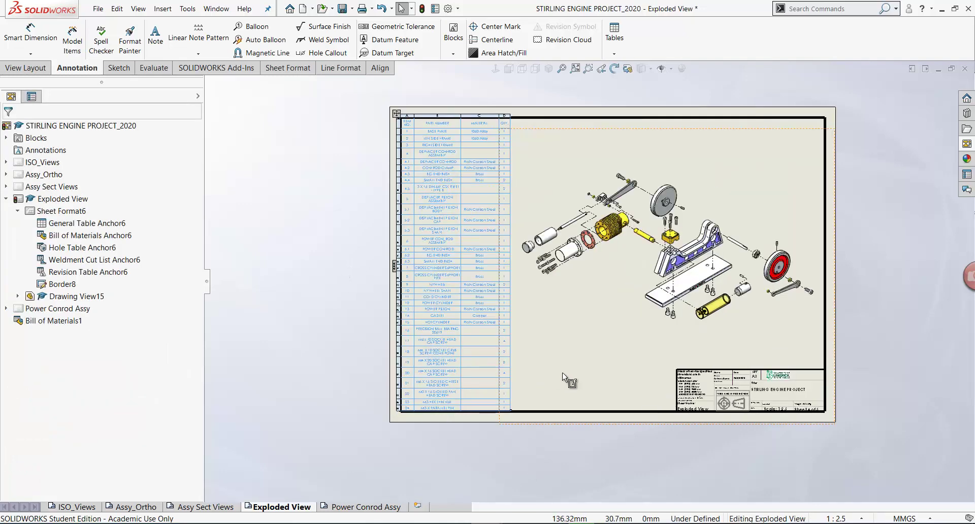
pyautogui.scroll(2, 625, 327)
pyautogui.moveTo(528, 333)
pyautogui.mouseDown(button='middle')
pyautogui.moveTo(496, 331)
pyautogui.moveTo(495, 321)
pyautogui.mouseUp(button='middle')
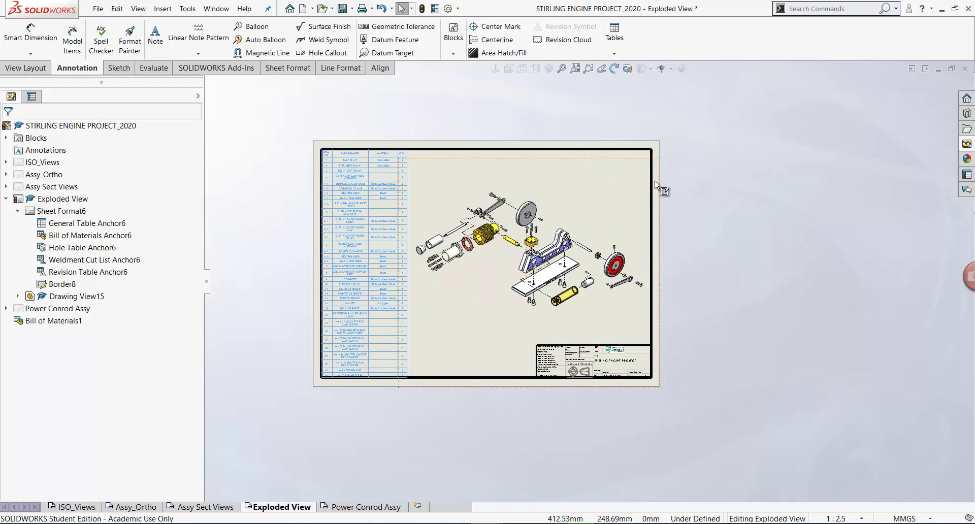
pyautogui.click(659, 198)
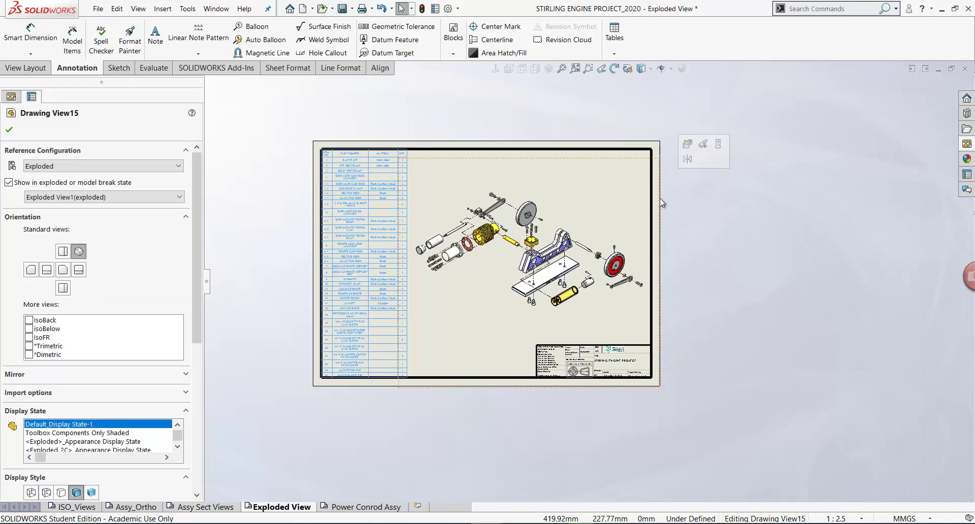
pyautogui.click(254, 40)
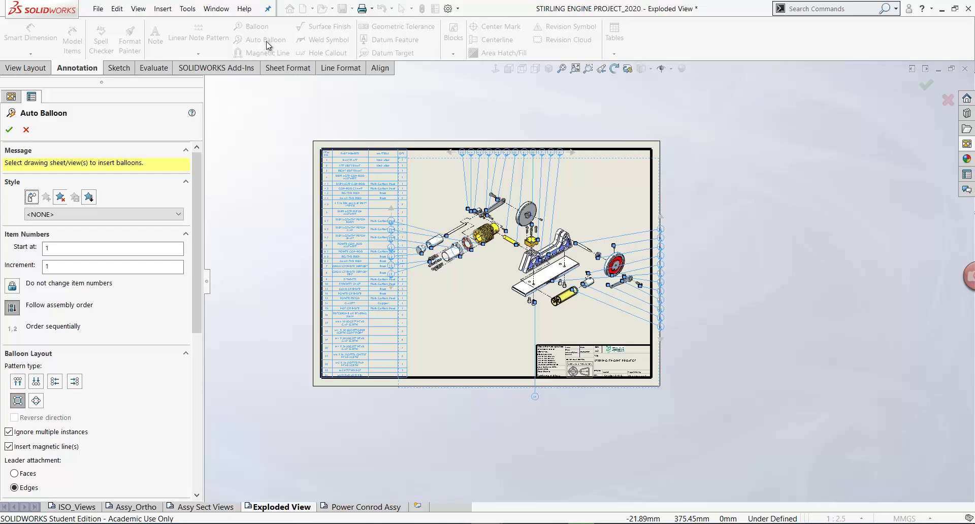
pyautogui.scroll(-2, 456, 157)
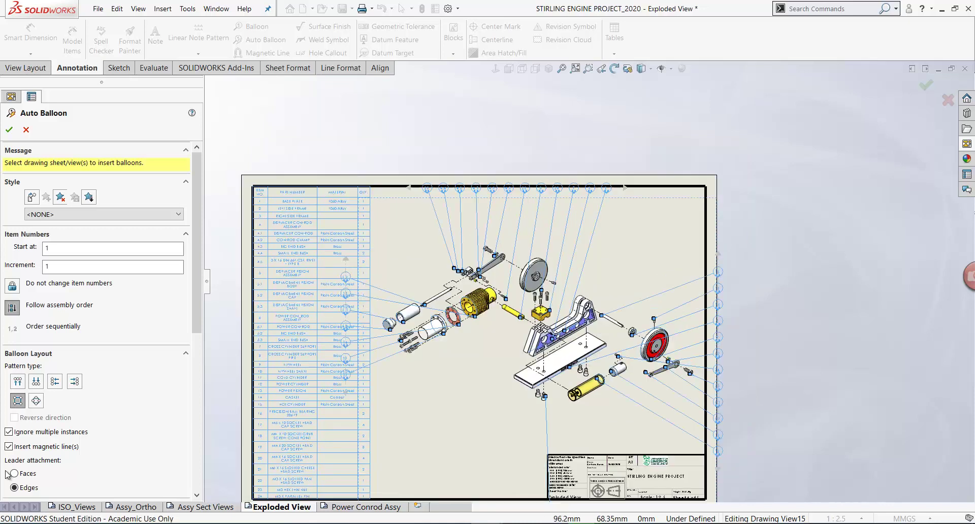
pyautogui.scroll(-3, 89, 388)
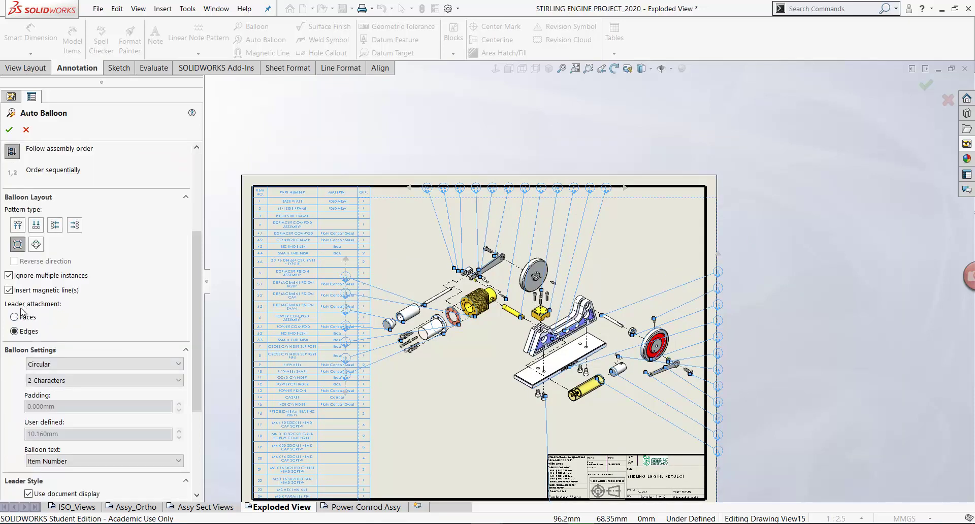
pyautogui.click(15, 317)
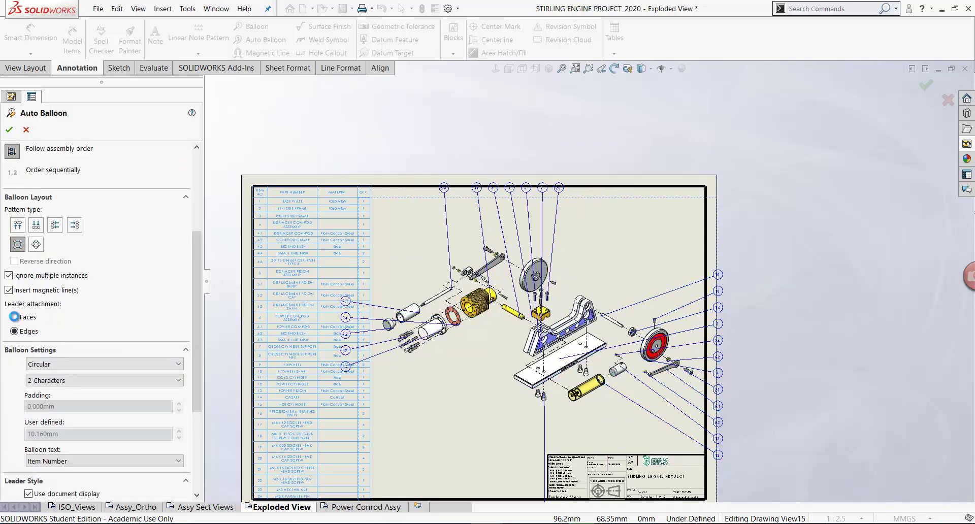
pyautogui.click(62, 319)
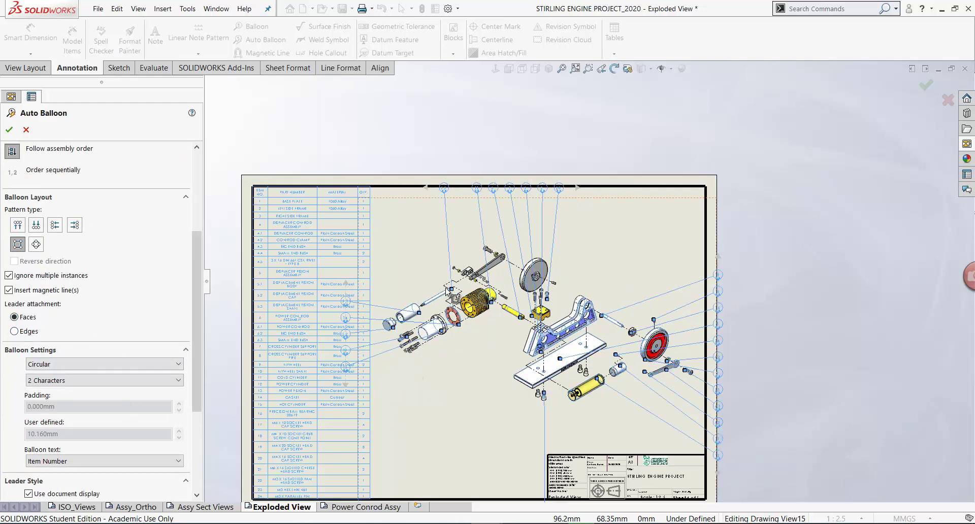
# Move the previewed automatic balloons inward so their rows around the exploded view lie closer to the parts
pyautogui.scroll(-2, 454, 297)
pyautogui.scroll(-2, 492, 320)
pyautogui.scroll(-2, 487, 277)
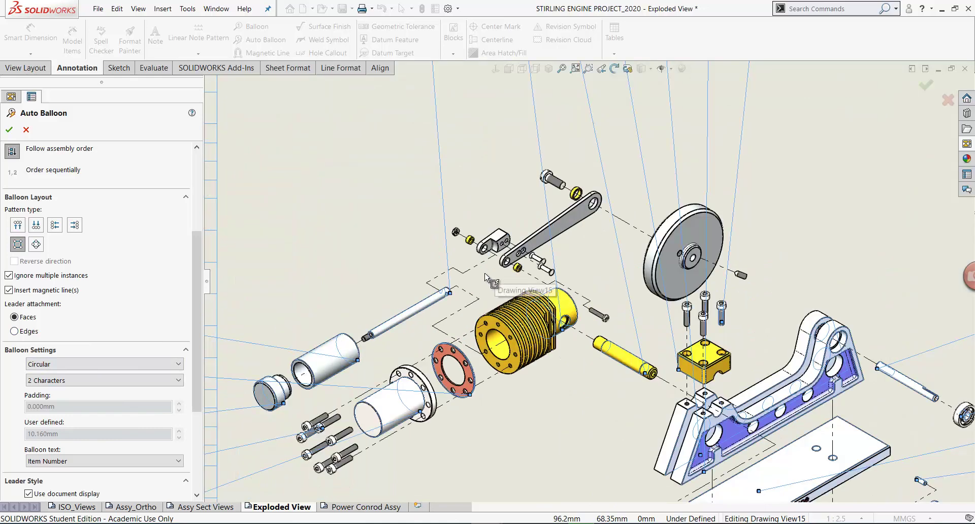
pyautogui.scroll(3, 584, 279)
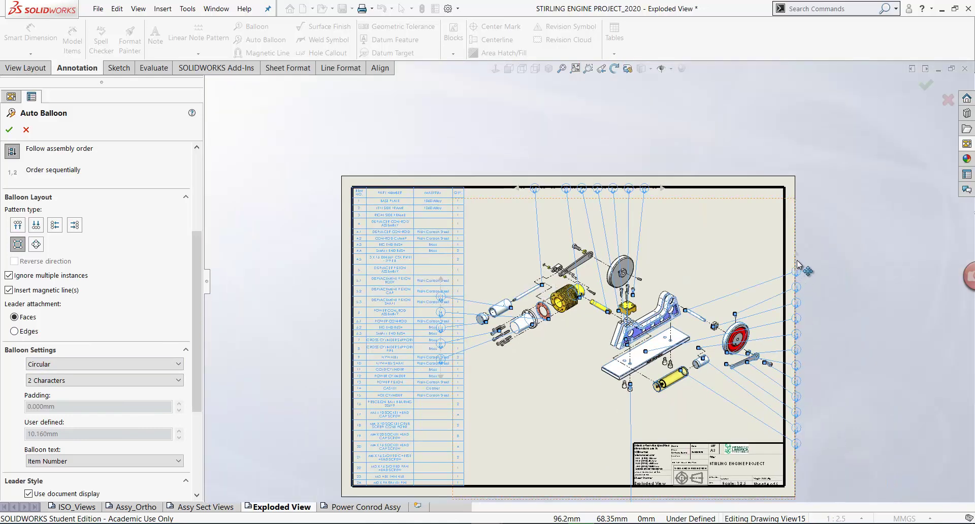
pyautogui.moveTo(797, 257); pyautogui.dragTo(797, 258)
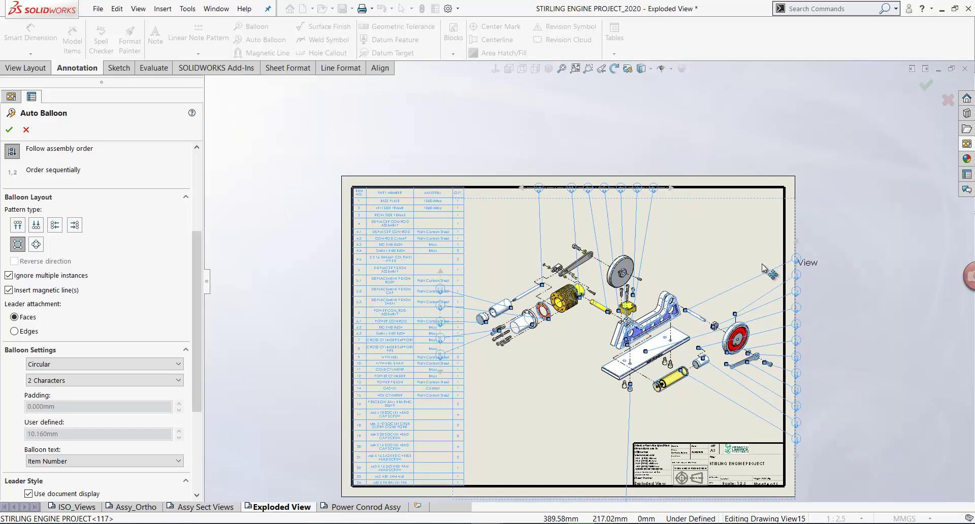
pyautogui.moveTo(797, 259); pyautogui.dragTo(773, 269)
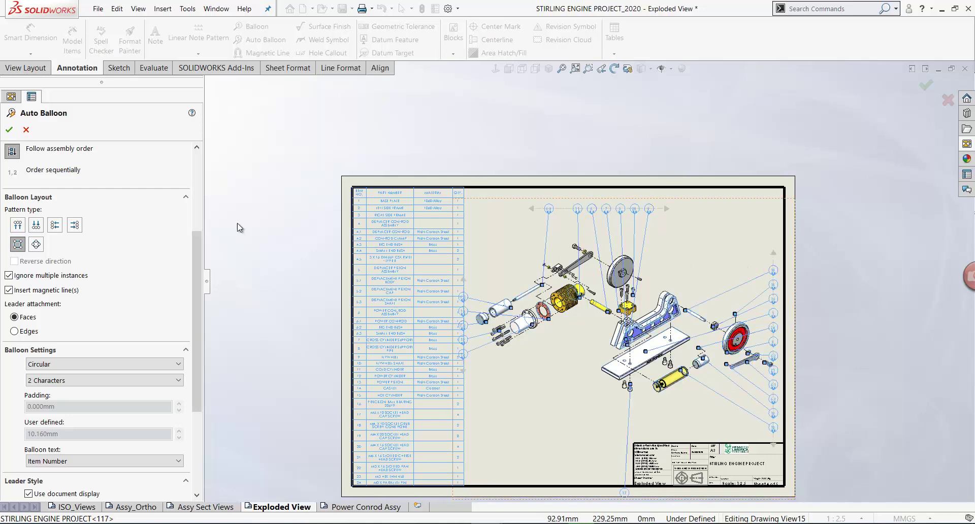
# Accept the automatic balloons and shift the upper magnetic line with its balloons slightly up and to the right
pyautogui.click(11, 131)
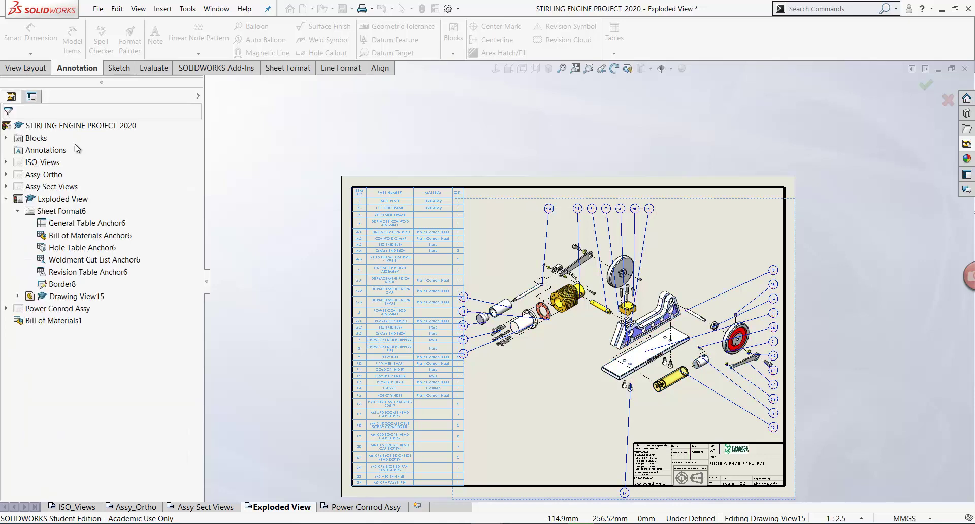
pyautogui.click(663, 210)
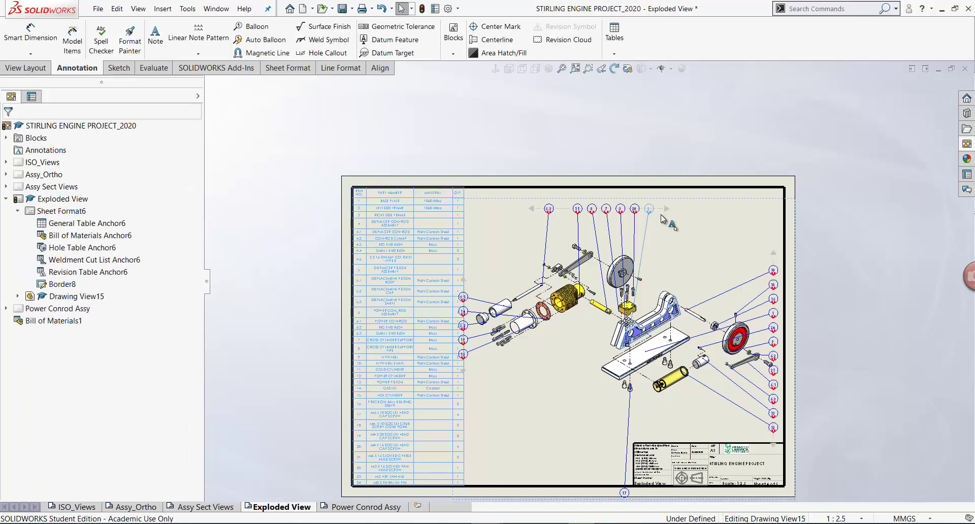
pyautogui.moveTo(661, 209); pyautogui.dragTo(665, 203)
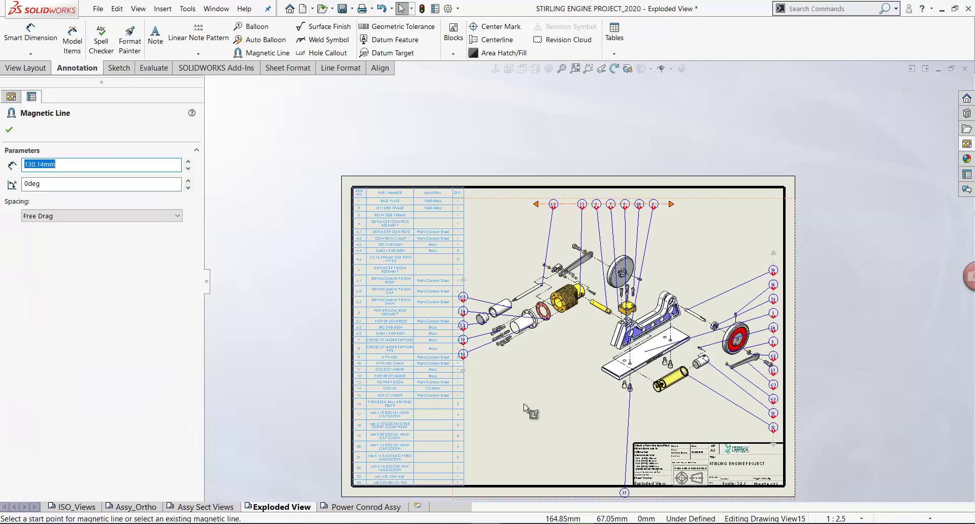
# Move the magnetic line beside the bill of materials clear of the table and extend it downward to about 122 mm
pyautogui.scroll(-3, 486, 361)
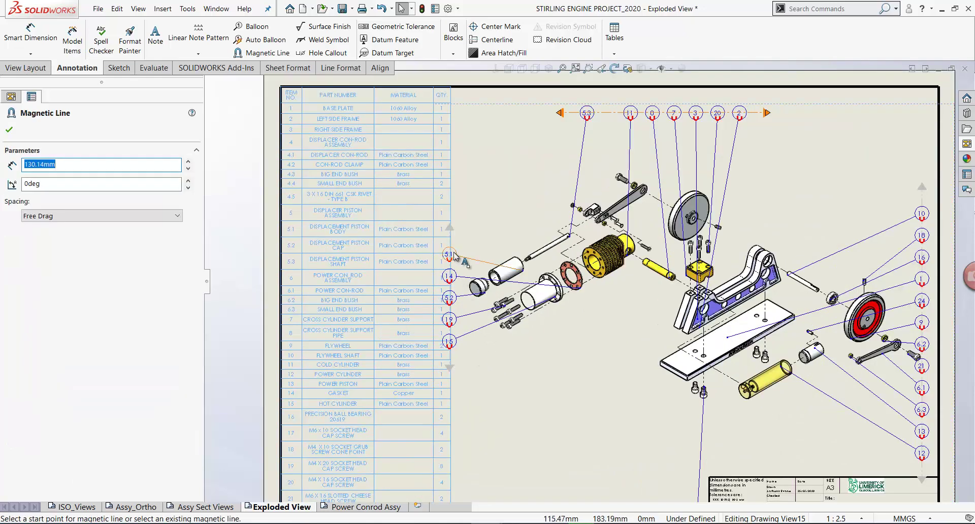
pyautogui.moveTo(450, 230)
pyautogui.mouseDown()
pyautogui.moveTo(461, 222)
pyautogui.moveTo(462, 232)
pyautogui.mouseUp()
pyautogui.moveTo(462, 375); pyautogui.dragTo(459, 425)
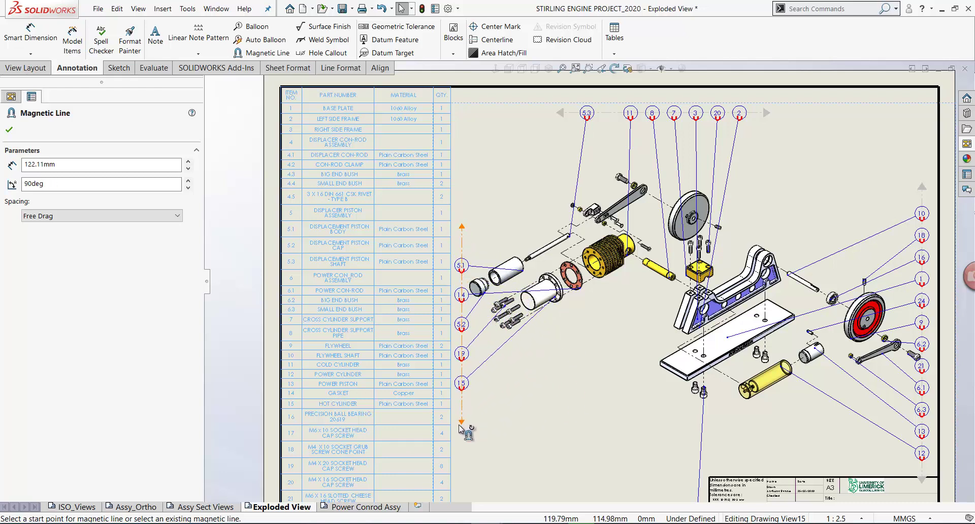
# Move balloon 14 to the lower end of its magnetic line, below balloon 15, so the leaders do not cross
pyautogui.scroll(-1, 507, 345)
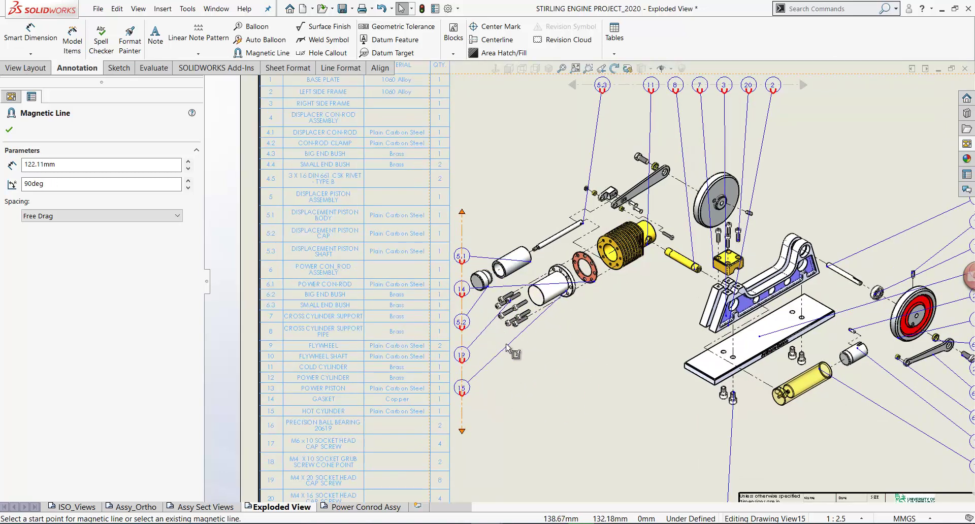
pyautogui.scroll(-1, 507, 347)
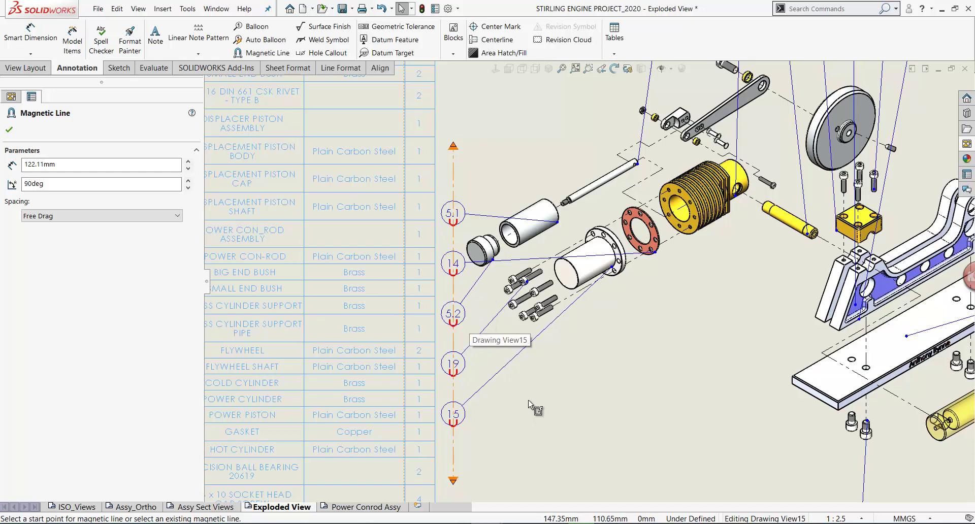
pyautogui.scroll(1, 587, 282)
pyautogui.moveTo(497, 275); pyautogui.dragTo(498, 410)
pyautogui.scroll(-3, 584, 272)
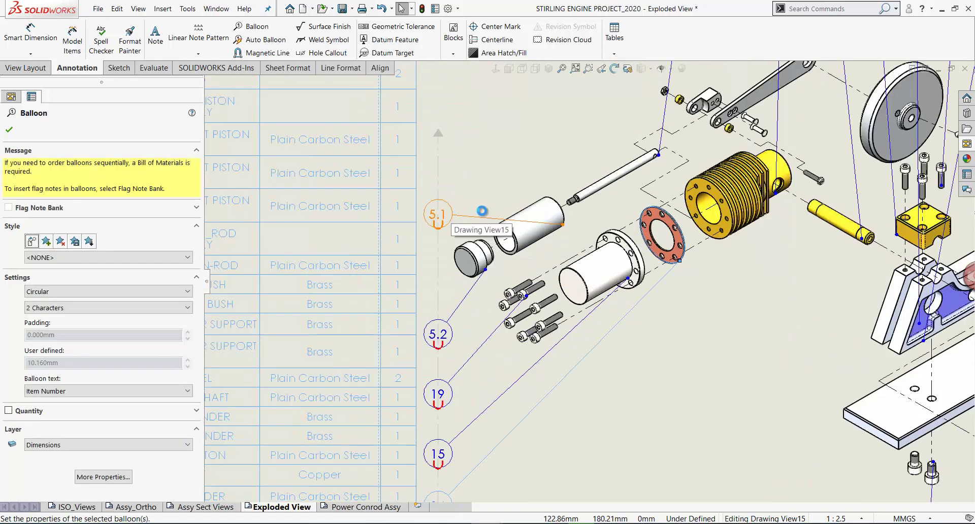
# Reposition balloon 5.1's leader on the displacement piston body, then raise balloon 5.2 and attach its leader to the piston cap's face
pyautogui.click(497, 224)
pyautogui.moveTo(562, 224); pyautogui.dragTo(535, 222)
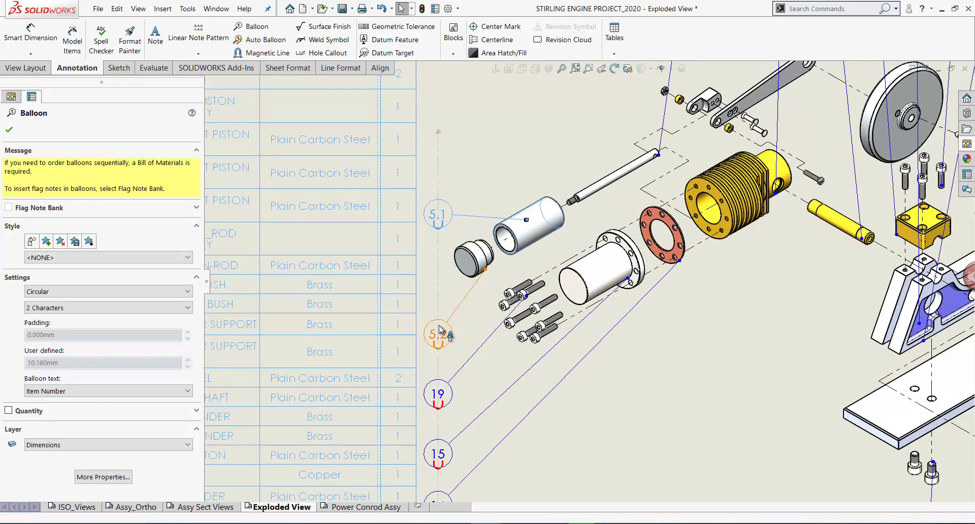
pyautogui.click(449, 291)
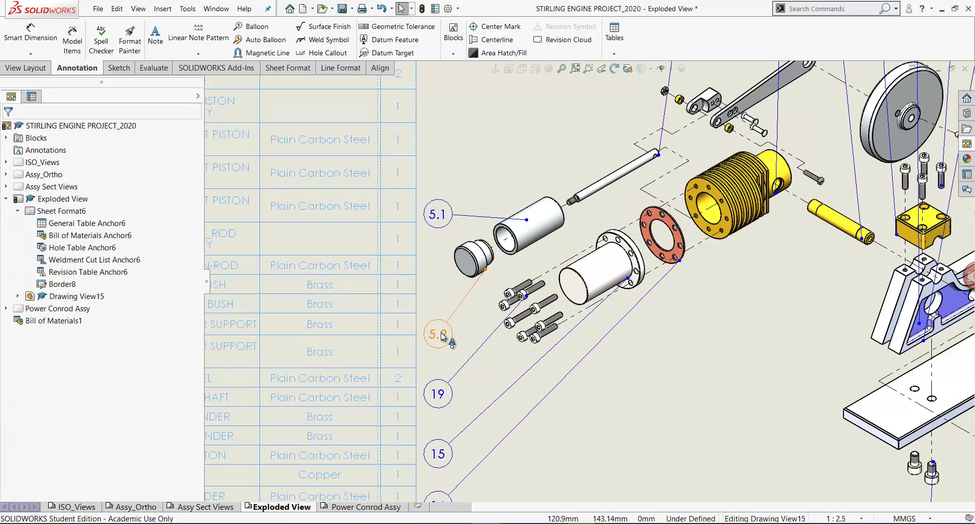
pyautogui.moveTo(440, 330); pyautogui.dragTo(480, 277)
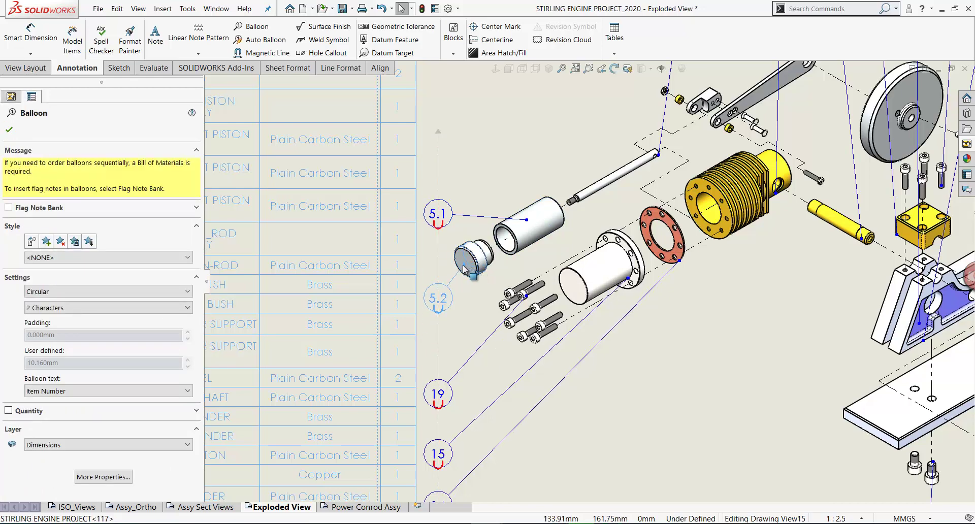
pyautogui.scroll(6, 463, 269)
pyautogui.scroll(-1, 716, 246)
pyautogui.scroll(-1, 644, 219)
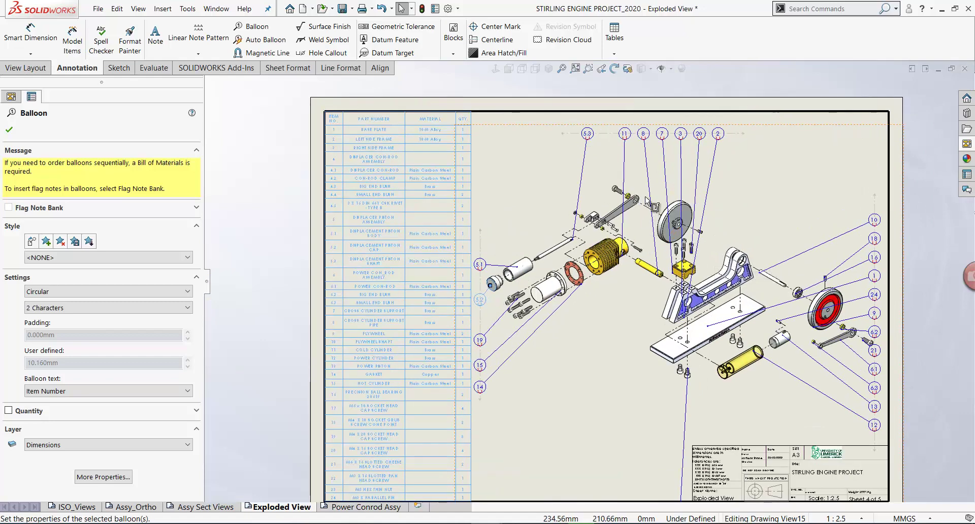
# Set the upper magnetic line's spacing to Equal and extend its right end to spread out the balloons
pyautogui.click(739, 132)
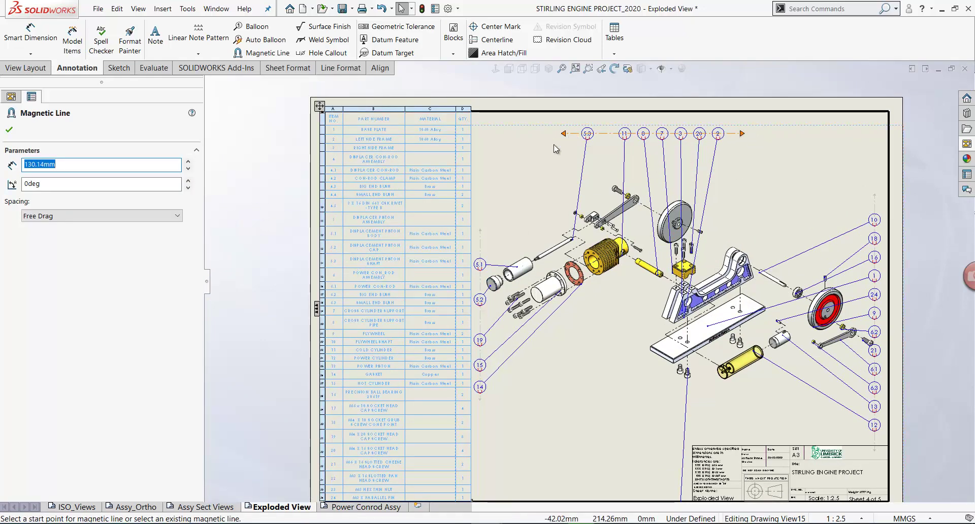
pyautogui.click(178, 218)
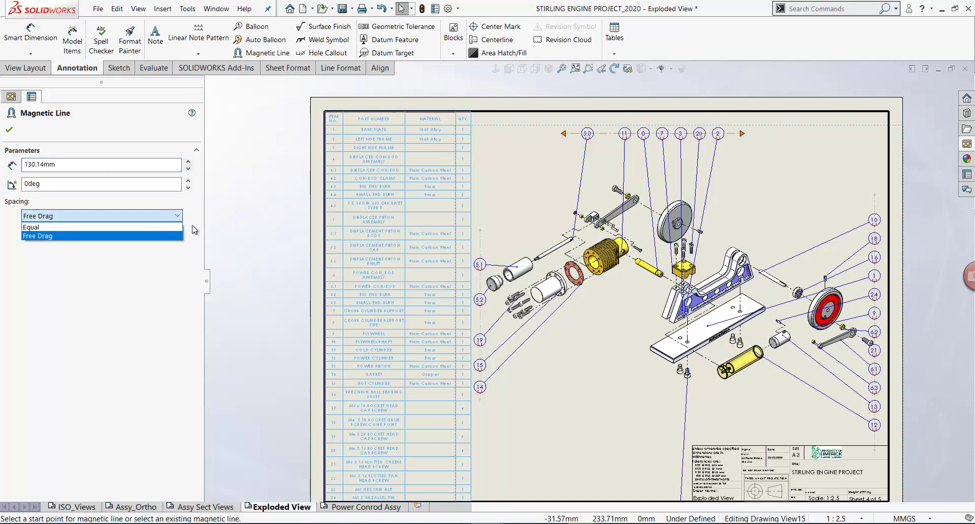
pyautogui.click(42, 228)
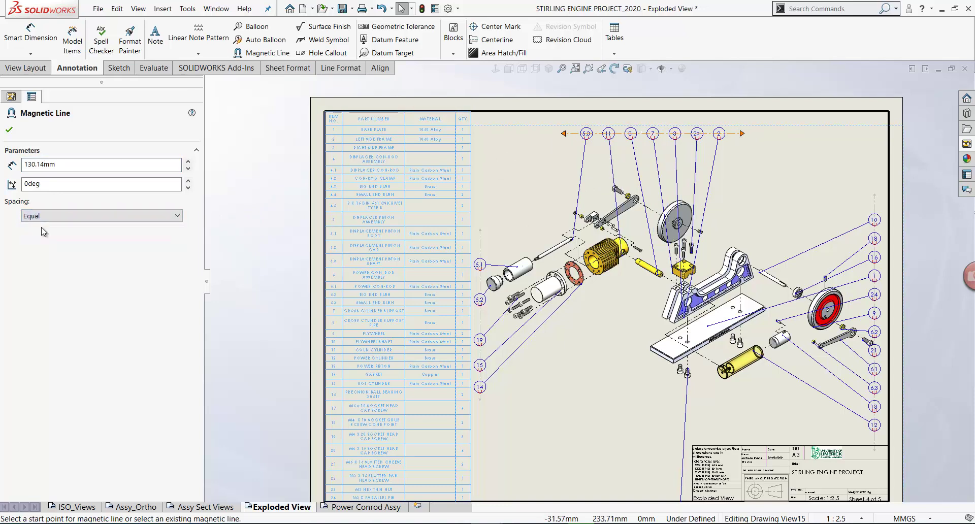
pyautogui.click(9, 130)
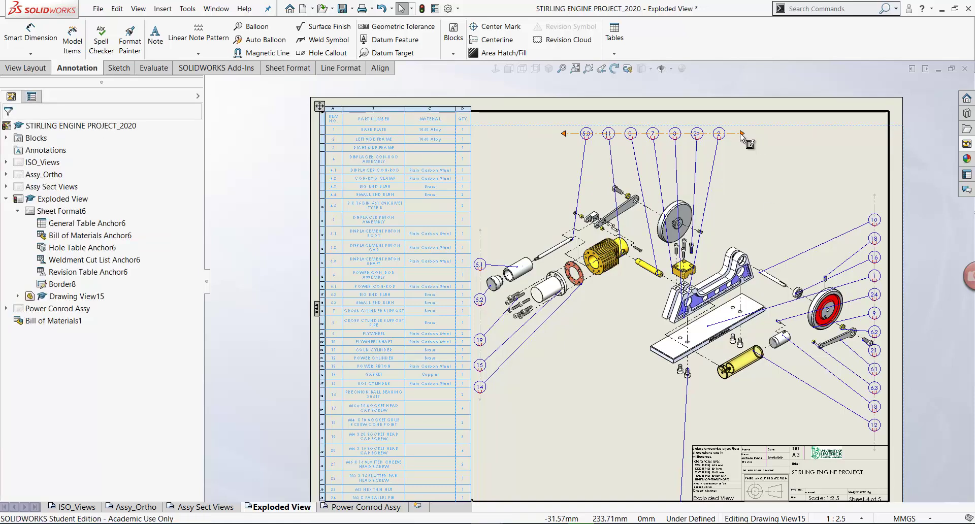
pyautogui.moveTo(740, 133)
pyautogui.mouseDown()
pyautogui.moveTo(809, 133)
pyautogui.moveTo(757, 132)
pyautogui.mouseUp()
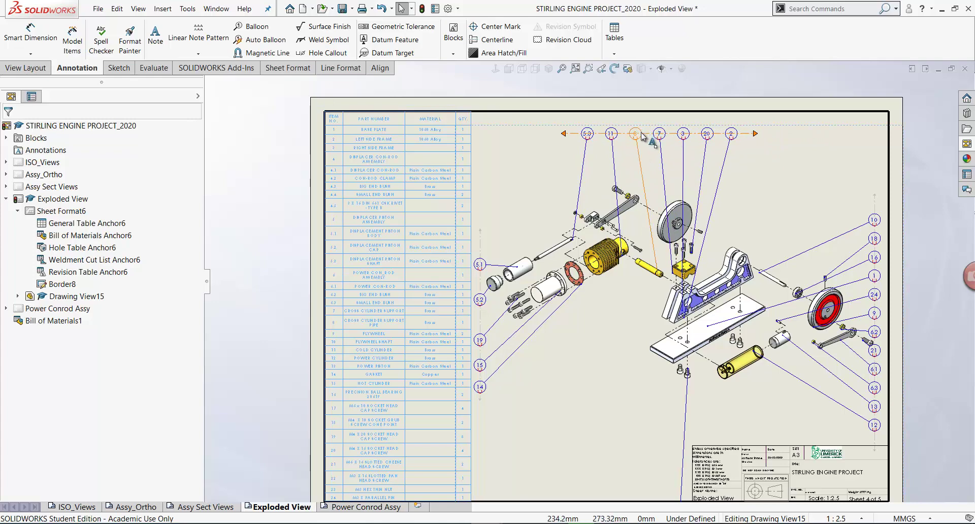
pyautogui.moveTo(644, 132)
pyautogui.mouseDown()
pyautogui.moveTo(633, 157)
pyautogui.moveTo(638, 130)
pyautogui.mouseUp()
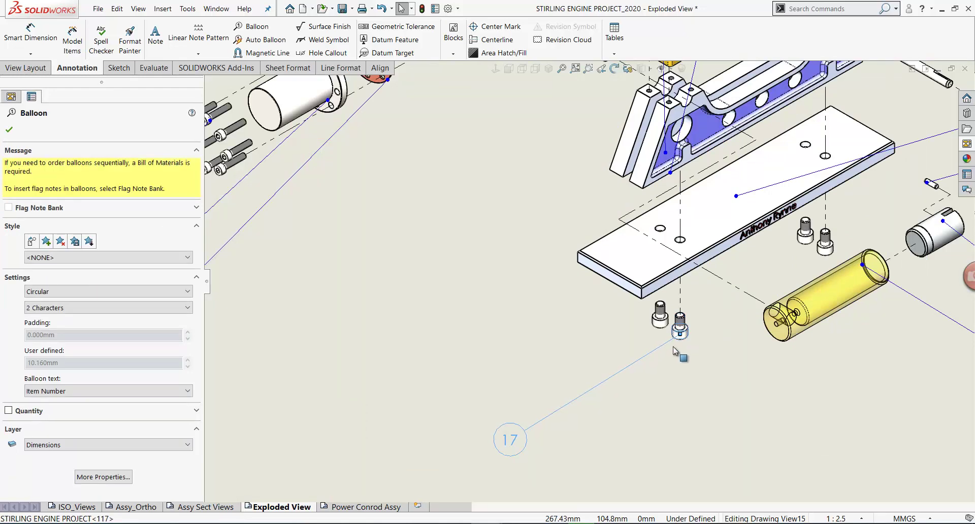
# Move balloon 1 from the right-hand column to beside balloon 17 below the base plate and relocate its leader on the plate's face
pyautogui.click(652, 373)
pyautogui.scroll(1, 618, 384)
pyautogui.scroll(3, 618, 383)
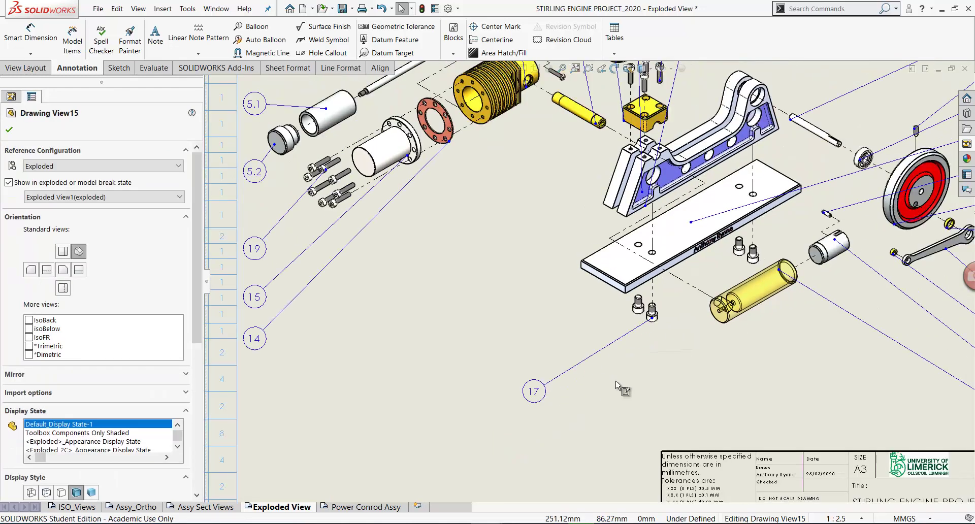
pyautogui.moveTo(879, 178); pyautogui.dragTo(522, 304)
pyautogui.moveTo(491, 337); pyautogui.dragTo(488, 364)
pyautogui.moveTo(661, 245); pyautogui.dragTo(613, 270)
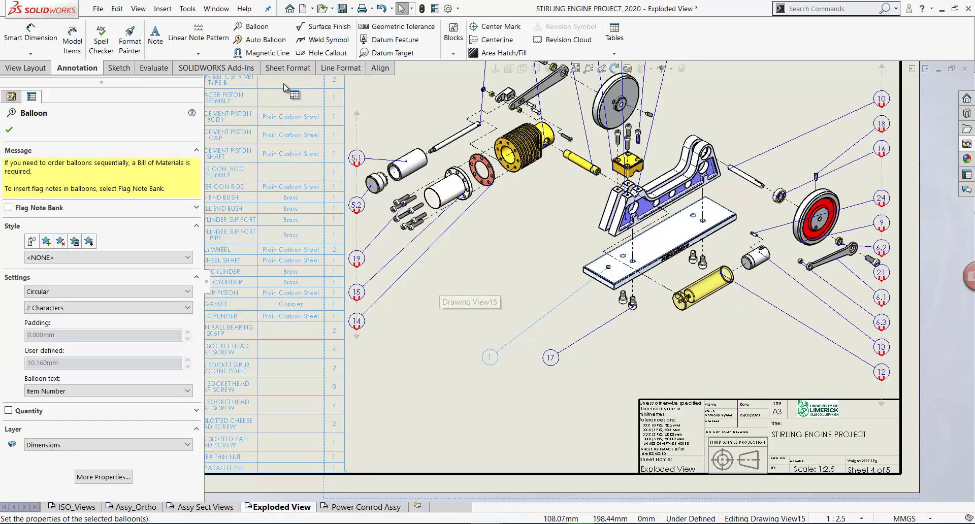
# Draw a horizontal magnetic line about 93 mm long through balloons 1 and 17 below the base plate
pyautogui.click(256, 53)
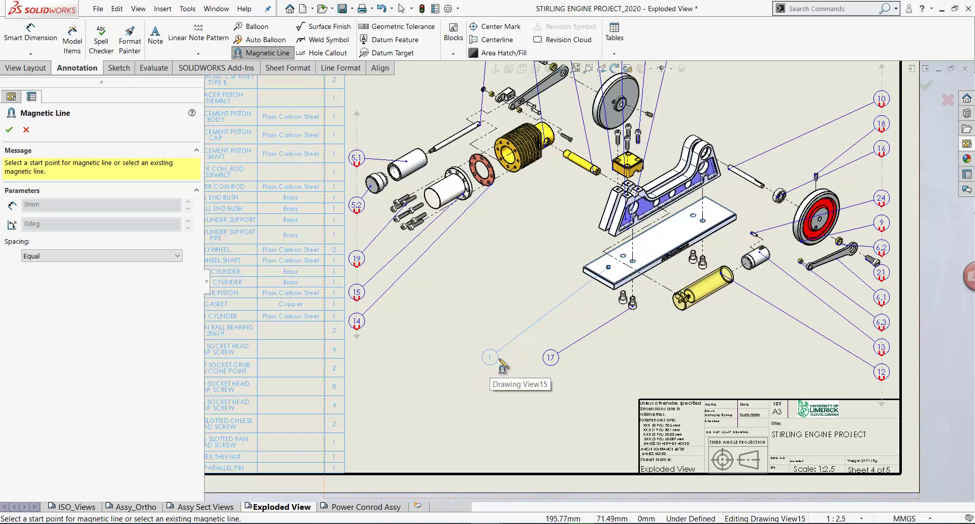
pyautogui.click(480, 358)
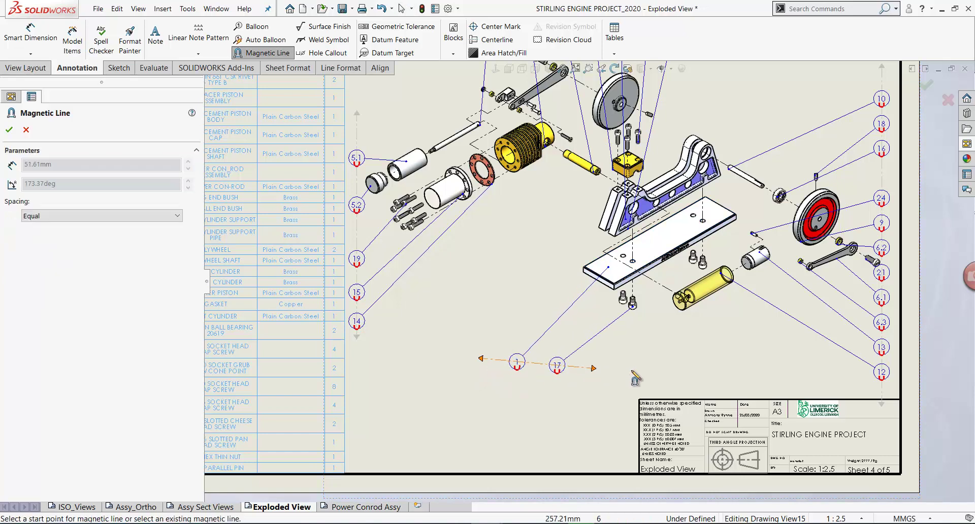
pyautogui.click(641, 358)
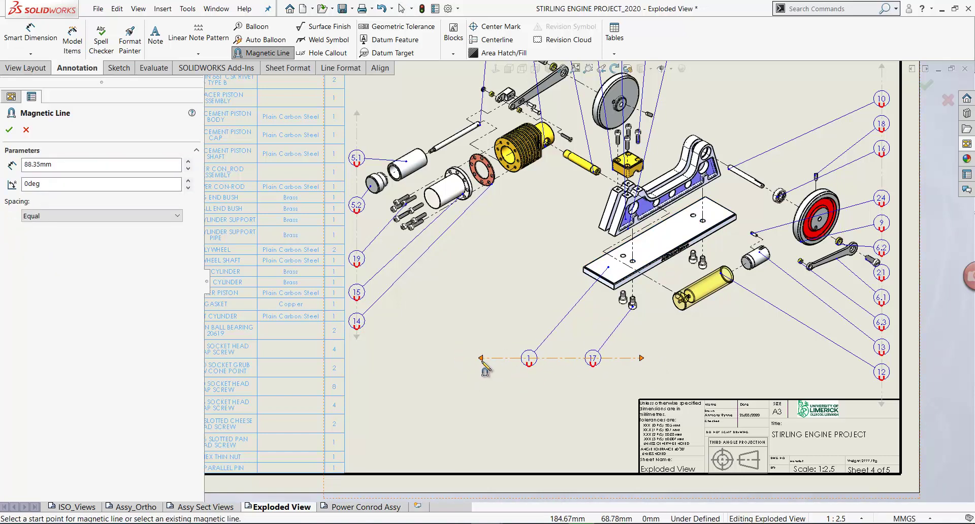
pyautogui.moveTo(479, 360)
pyautogui.mouseDown()
pyautogui.moveTo(469, 369)
pyautogui.moveTo(471, 359)
pyautogui.mouseUp()
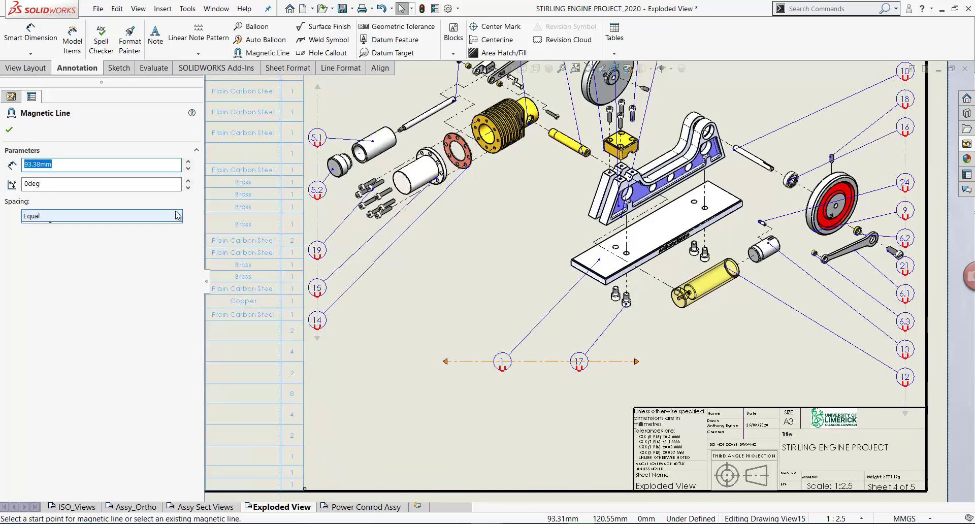
# Set the lower magnetic line's spacing to Free Drag, extend its right end and slide balloon 1 to the left
pyautogui.click(177, 216)
pyautogui.click(47, 235)
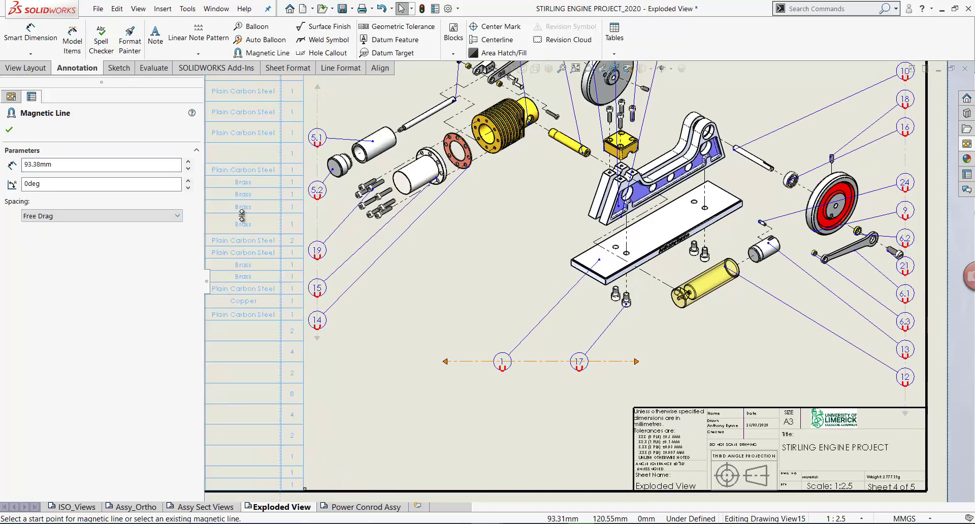
pyautogui.moveTo(636, 361); pyautogui.dragTo(679, 366)
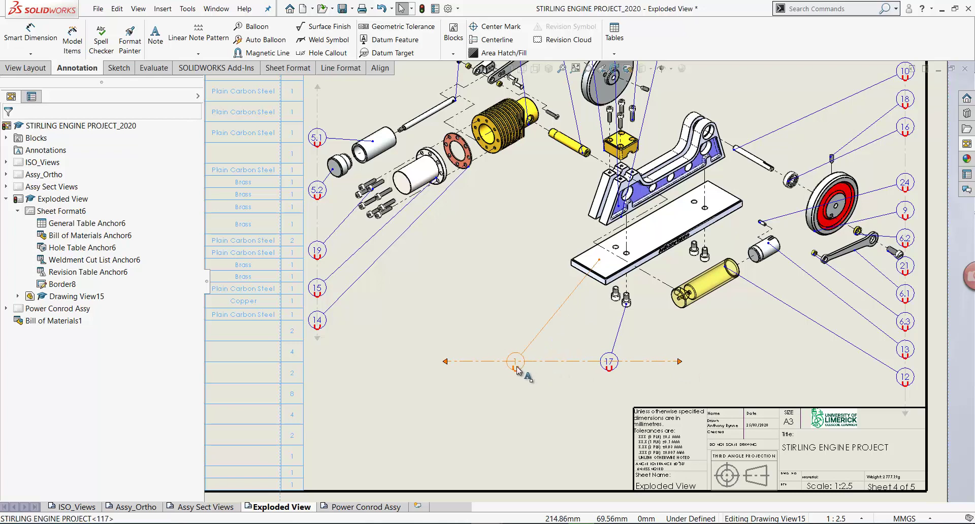
pyautogui.moveTo(513, 361); pyautogui.dragTo(493, 370)
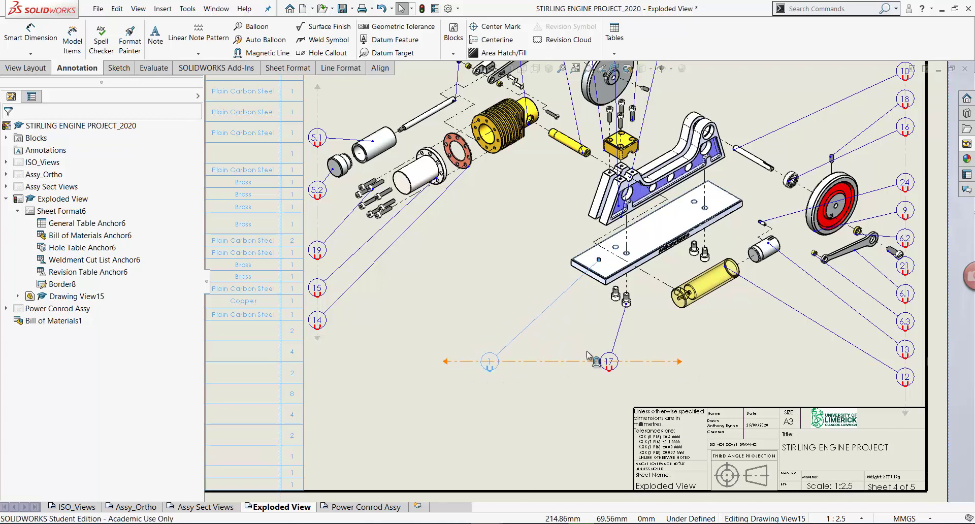
# Move balloon 12 from the right-hand column onto the lower magnetic line beside balloon 17, pointing at the yellow power cylinder
pyautogui.scroll(1, 755, 359)
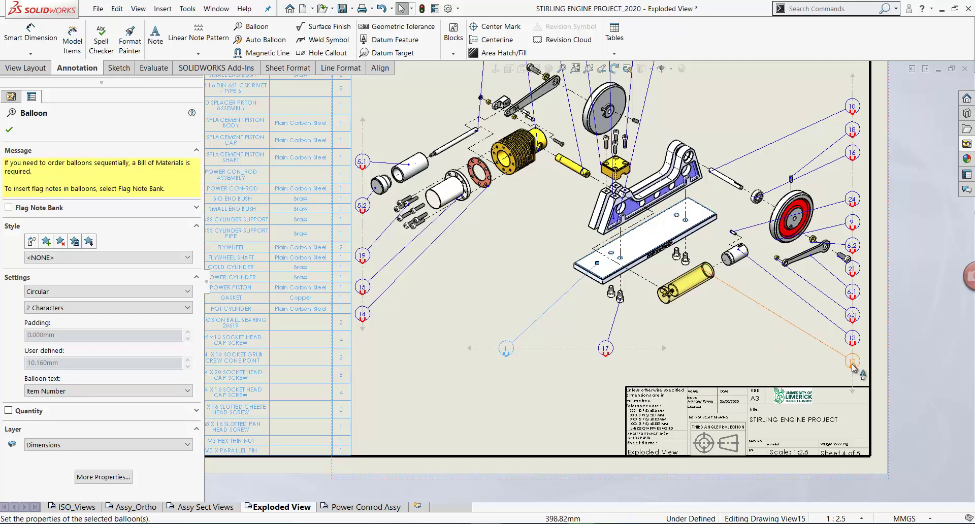
pyautogui.moveTo(845, 367); pyautogui.dragTo(709, 353)
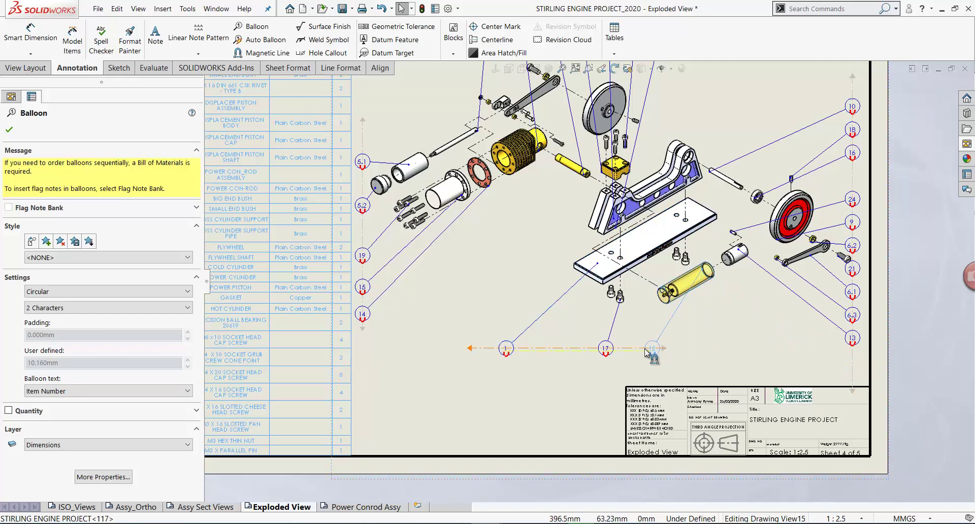
pyautogui.moveTo(646, 349); pyautogui.dragTo(649, 349)
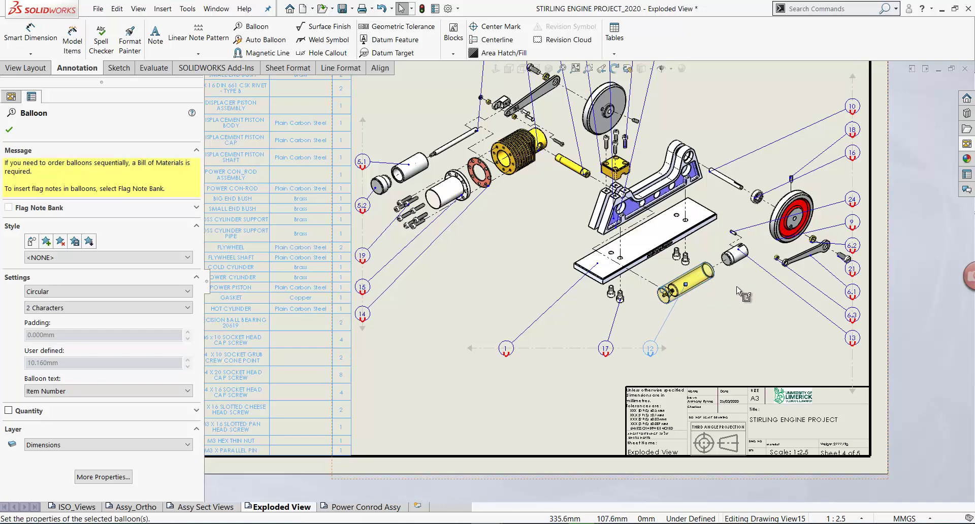
# Slide balloon 21 down the right-hand magnetic line, closer to balloon 6.1
pyautogui.scroll(3, 739, 290)
pyautogui.scroll(-3, 540, 260)
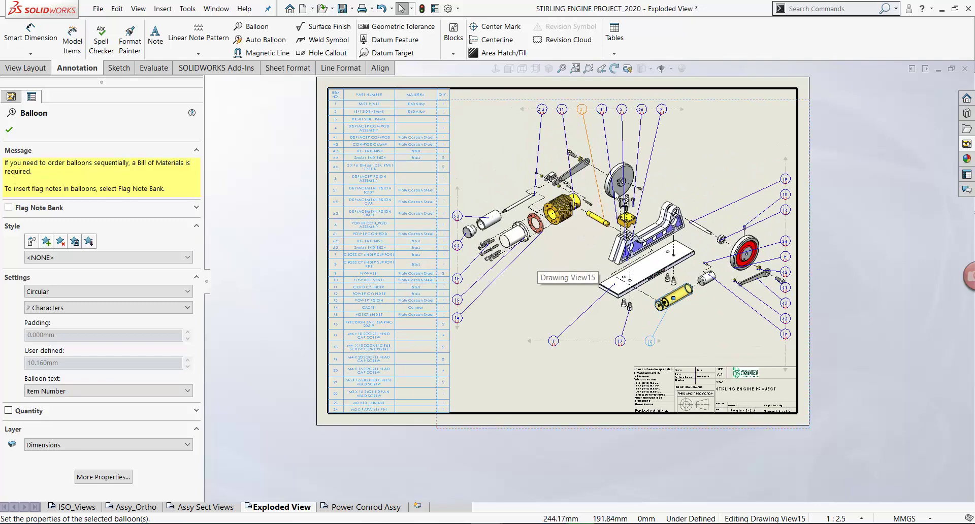
pyautogui.scroll(-1, 697, 206)
pyautogui.scroll(-3, 768, 243)
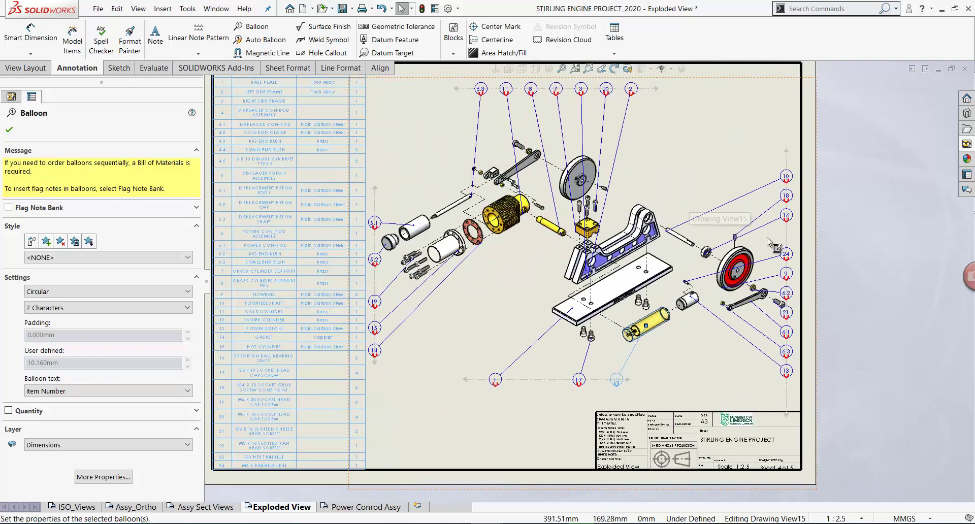
pyautogui.scroll(-1, 766, 246)
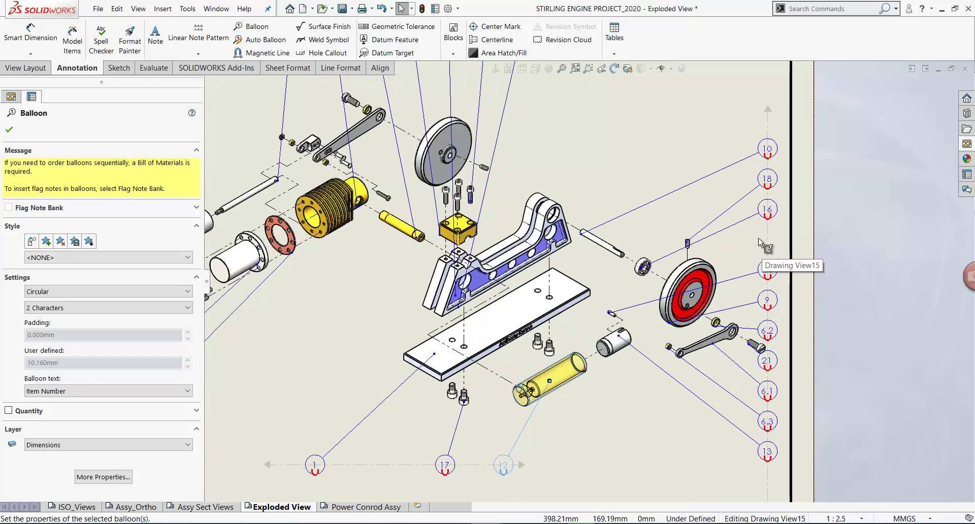
pyautogui.scroll(-2, 773, 326)
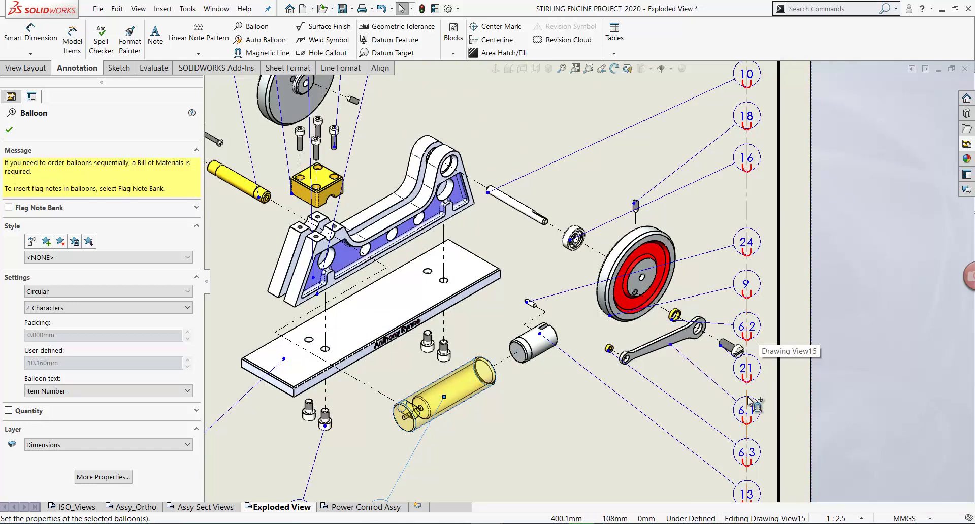
pyautogui.moveTo(757, 382); pyautogui.dragTo(758, 391)
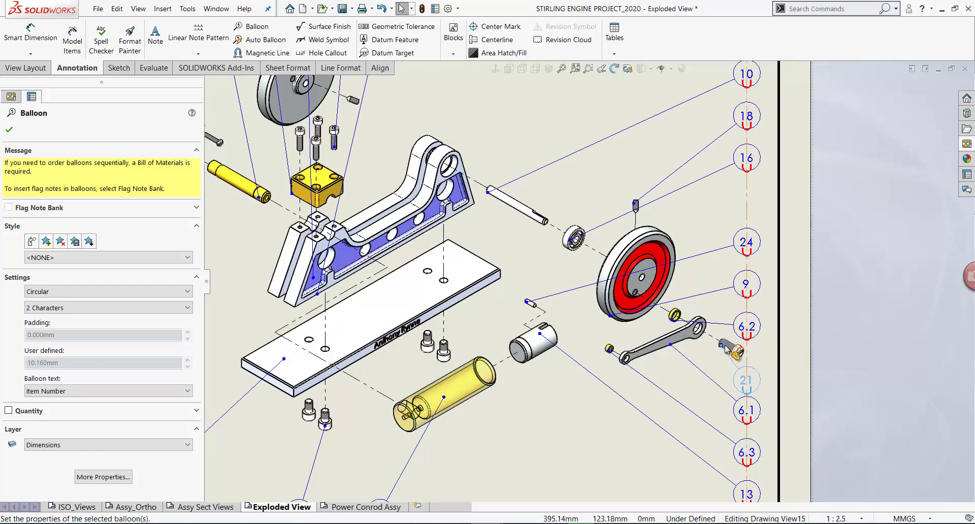
# Reattach balloon 21's leader to the slotted screw's head and balloon 9's to the flywheel's red face, level with its balloon
pyautogui.moveTo(721, 347); pyautogui.dragTo(737, 350)
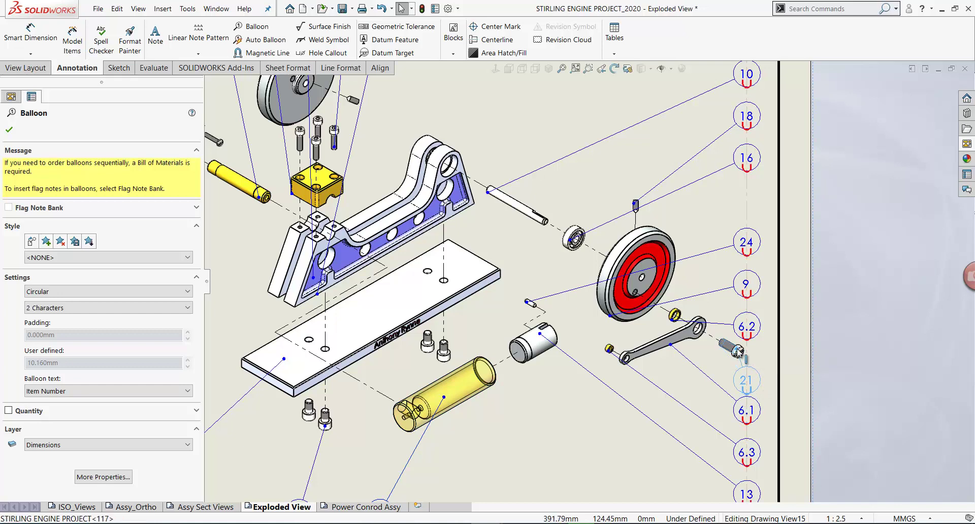
pyautogui.scroll(-3, 696, 328)
pyautogui.click(541, 295)
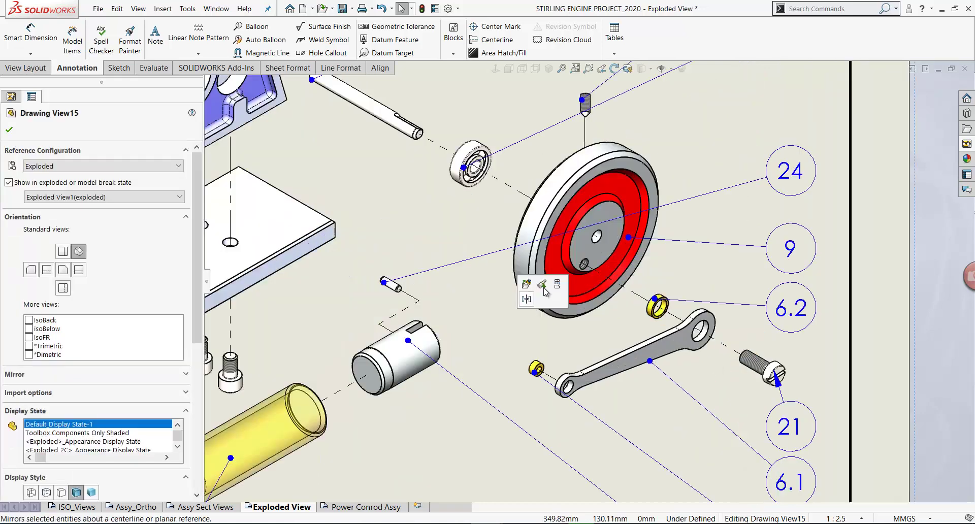
pyautogui.moveTo(629, 237)
pyautogui.mouseDown()
pyautogui.moveTo(640, 174)
pyautogui.moveTo(623, 188)
pyautogui.moveTo(623, 248)
pyautogui.mouseUp()
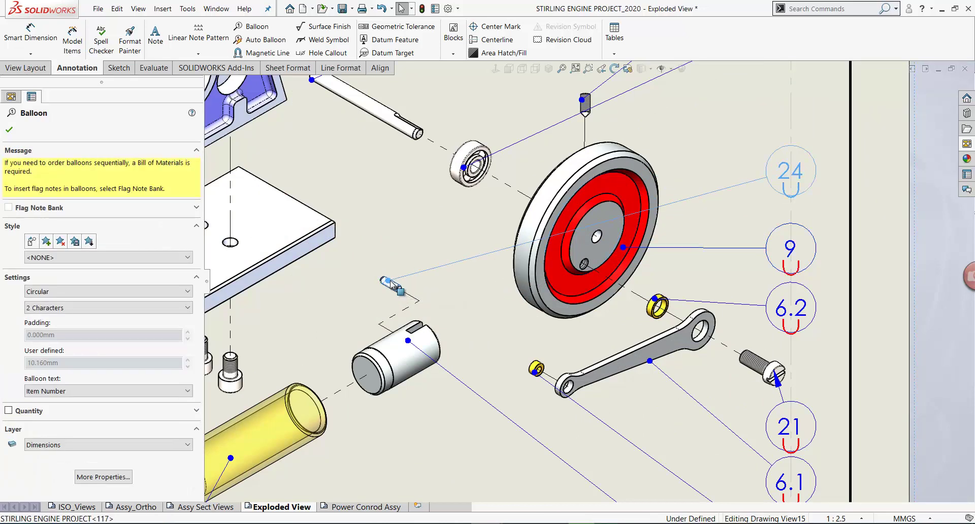
pyautogui.scroll(3, 516, 235)
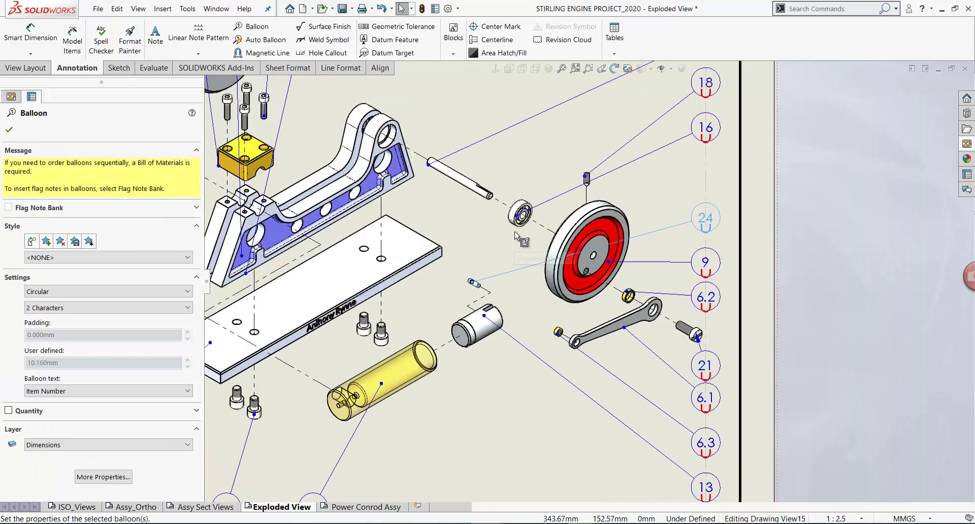
# Change balloon 17 on the lower magnetic line to the Circular Split Line style with Quantity as lower text
pyautogui.scroll(1, 514, 229)
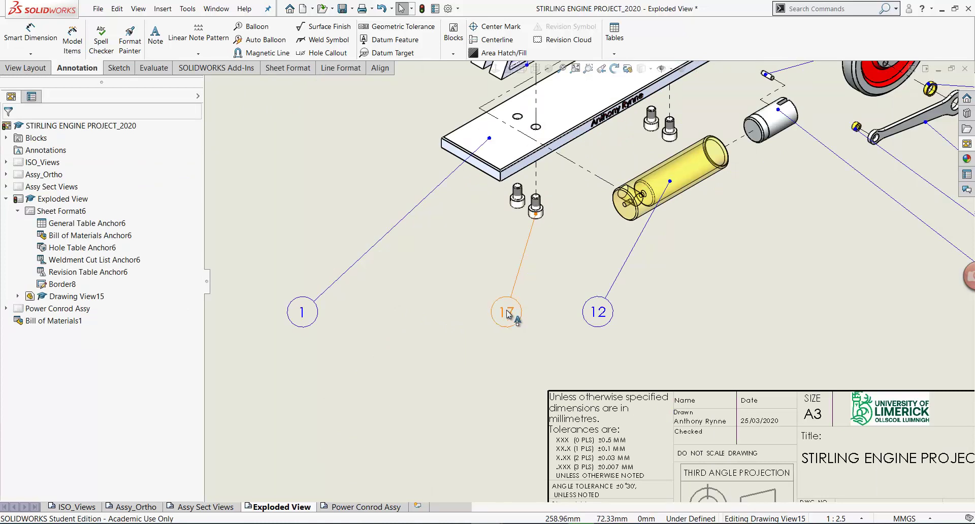
pyautogui.click(507, 312)
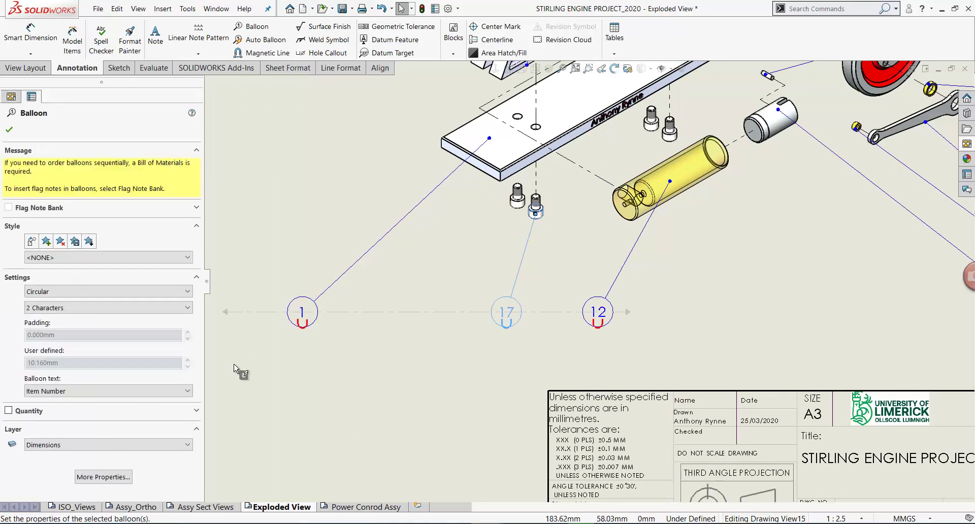
pyautogui.click(188, 291)
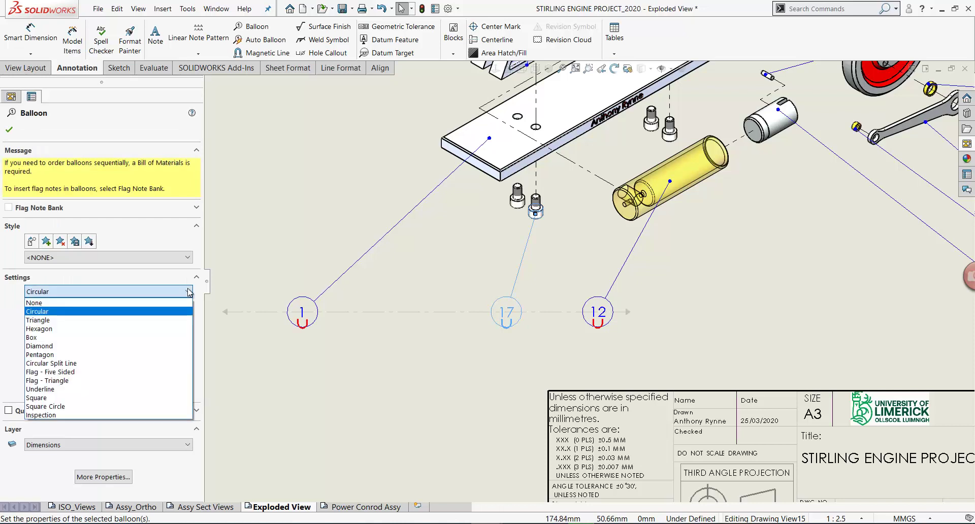
pyautogui.click(50, 363)
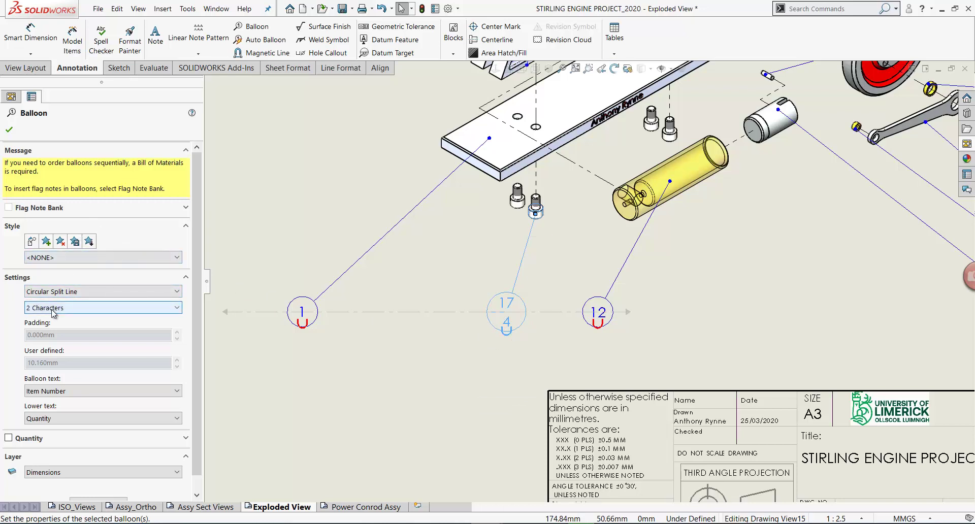
pyautogui.click(9, 131)
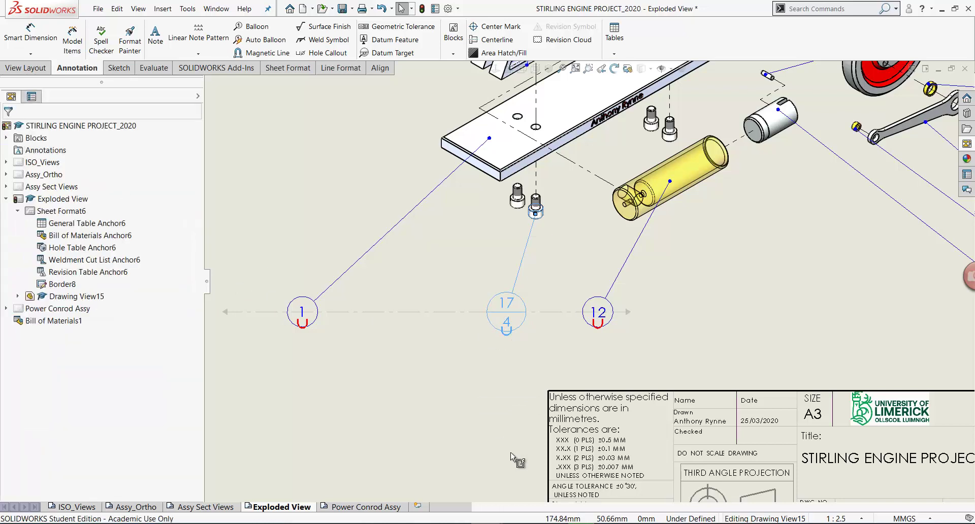
pyautogui.click(452, 391)
# Change balloon 20 on the upper magnetic line to the Circular Split Line style with Quantity as lower text
pyautogui.scroll(3, 540, 217)
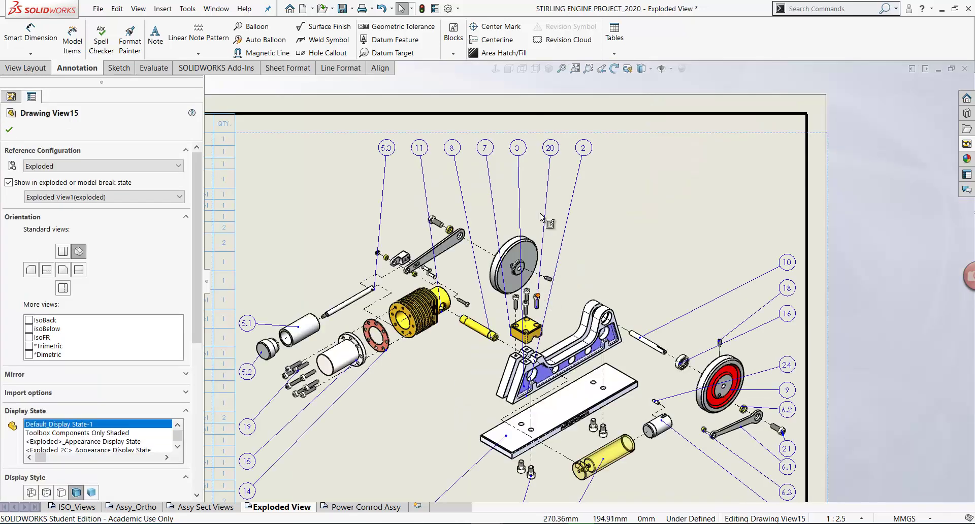
pyautogui.click(554, 153)
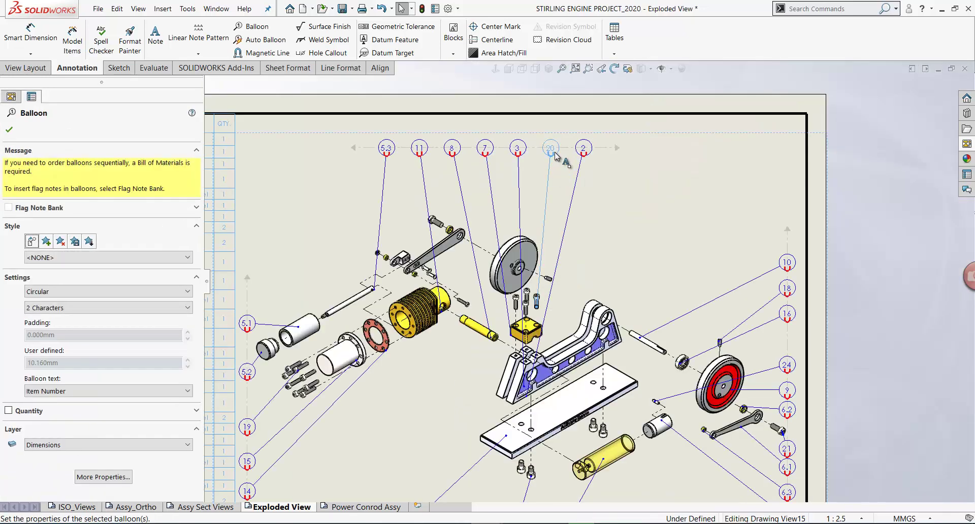
pyautogui.click(189, 293)
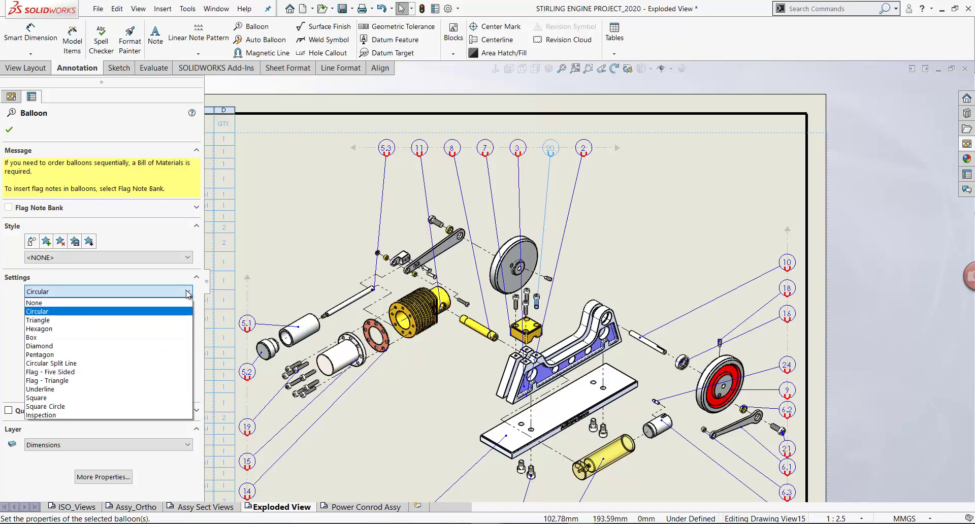
pyautogui.click(47, 364)
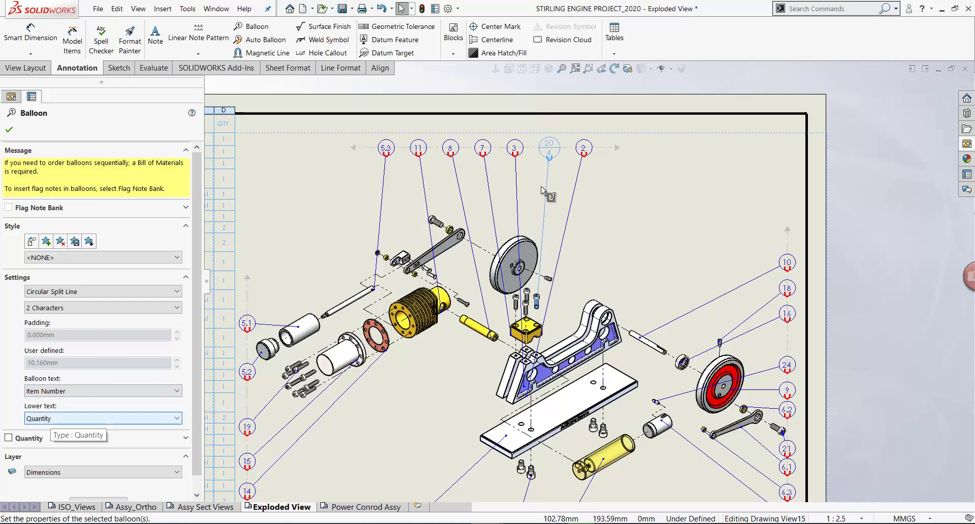
pyautogui.click(9, 130)
pyautogui.press('f')
pyautogui.click(501, 442)
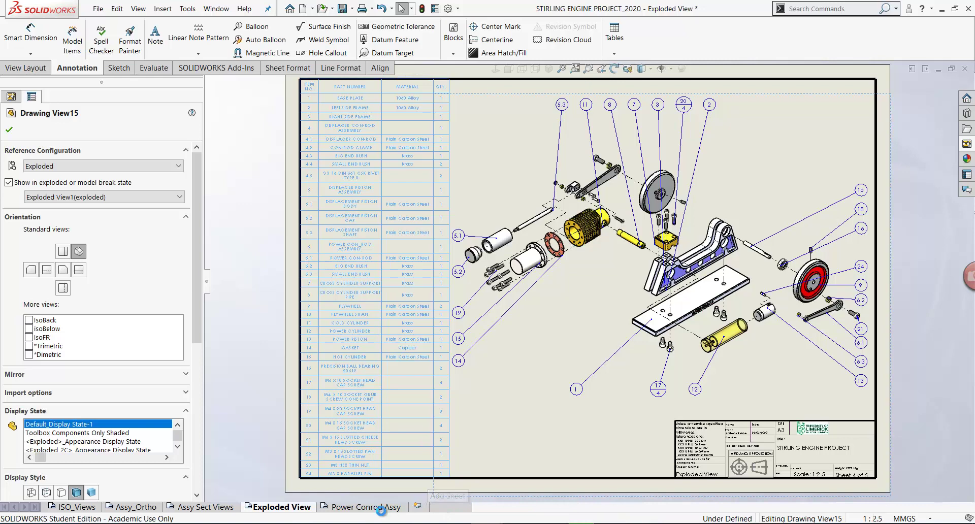
# Open the Power Conrod Assy sheet and start adding a new sheet to the drawing
pyautogui.click(385, 514)
pyautogui.click(420, 508)
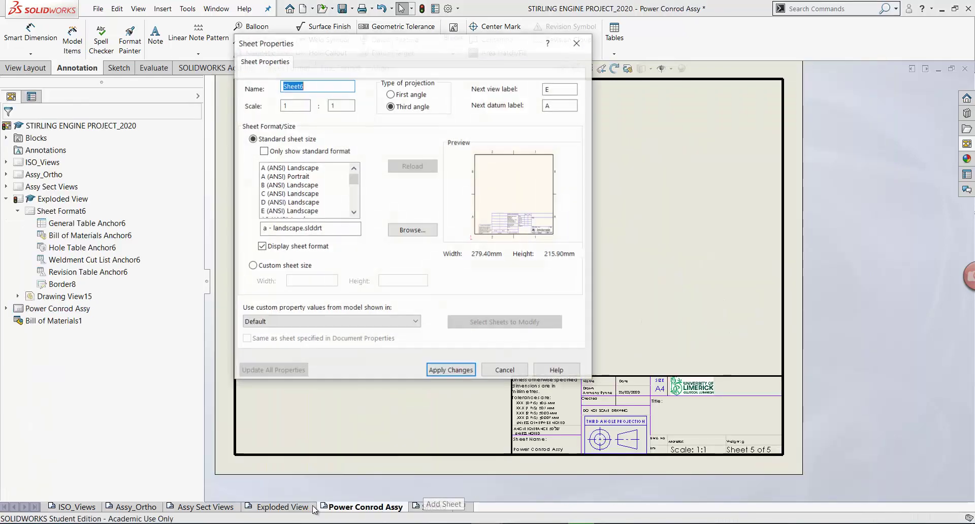